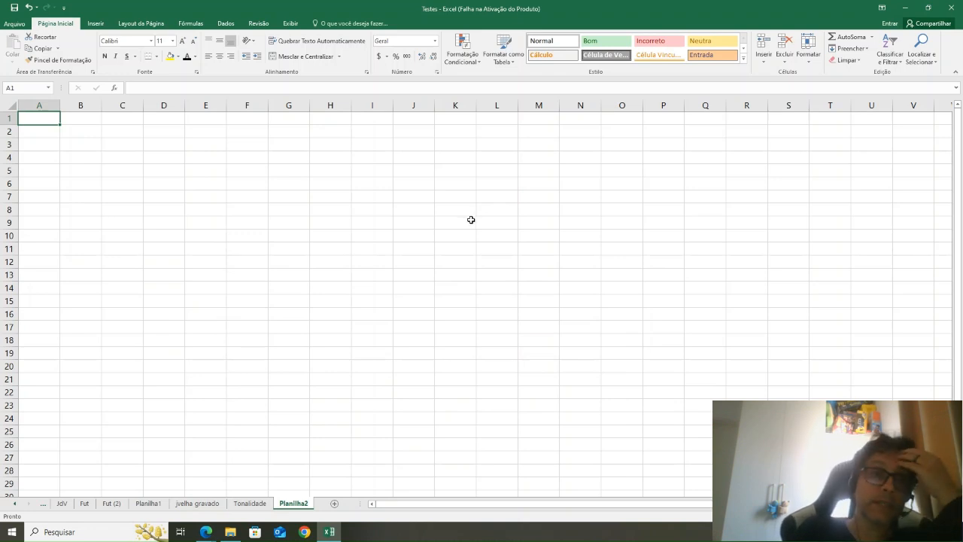
Step: Enter the title "CONVERSÃO DE TONALIDADE" in cell A1
type("CO")
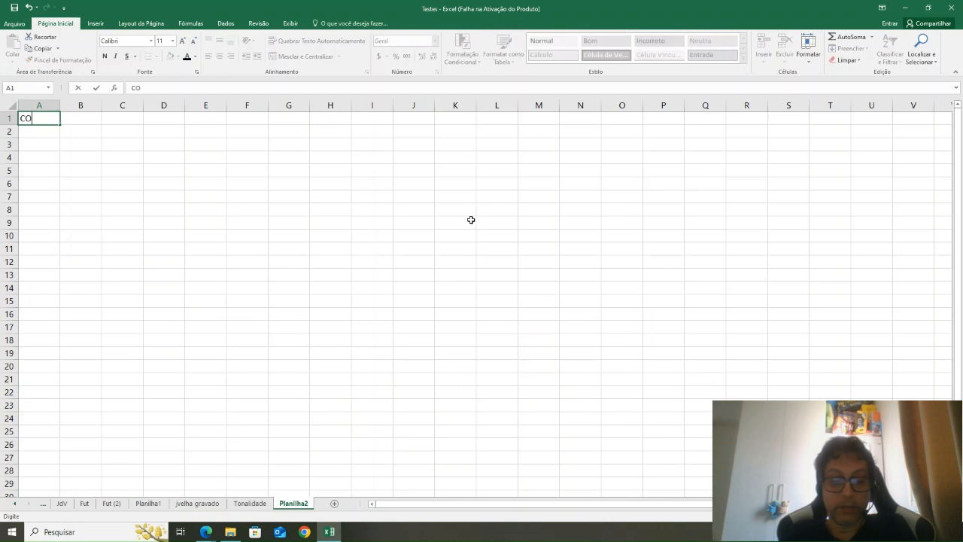
type("NVERSÃO DE T")
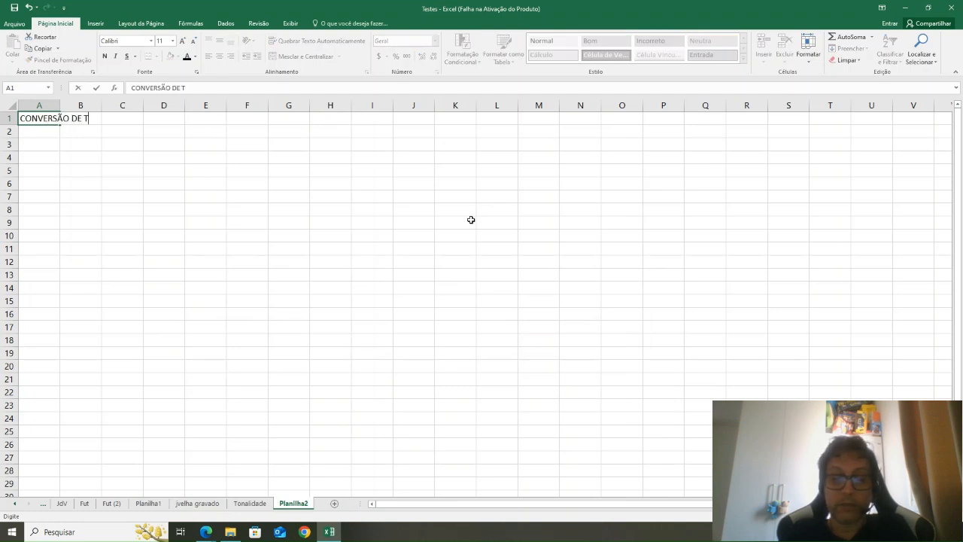
type("ONALIDADE")
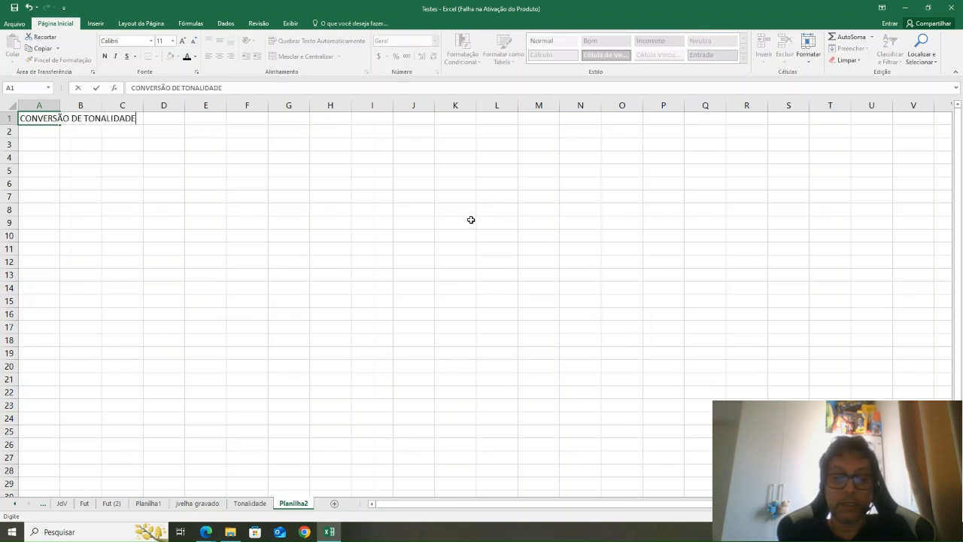
key("Return")
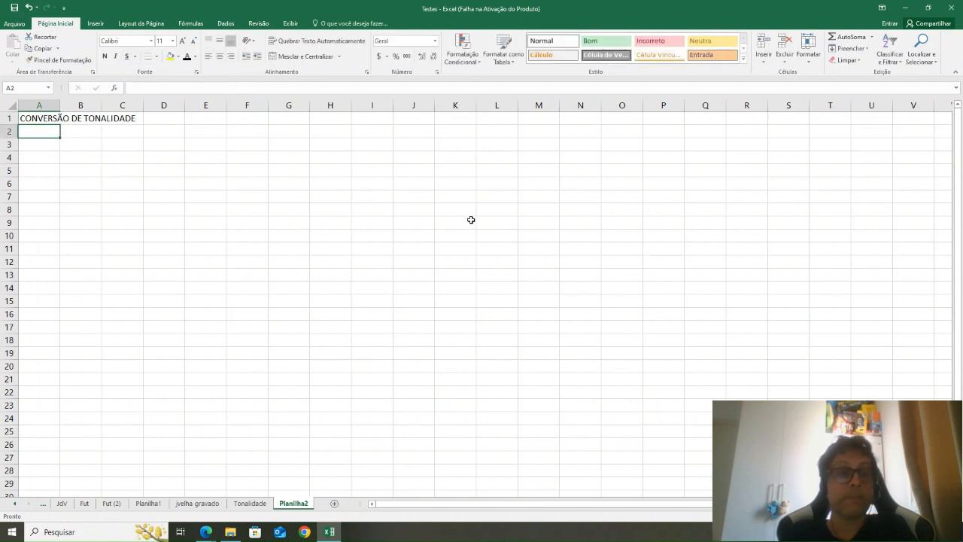
Step: Enter the labels "Tom Original" in A3 and "Tom desejado" in A4, and widen column A to fit them
key("Return")
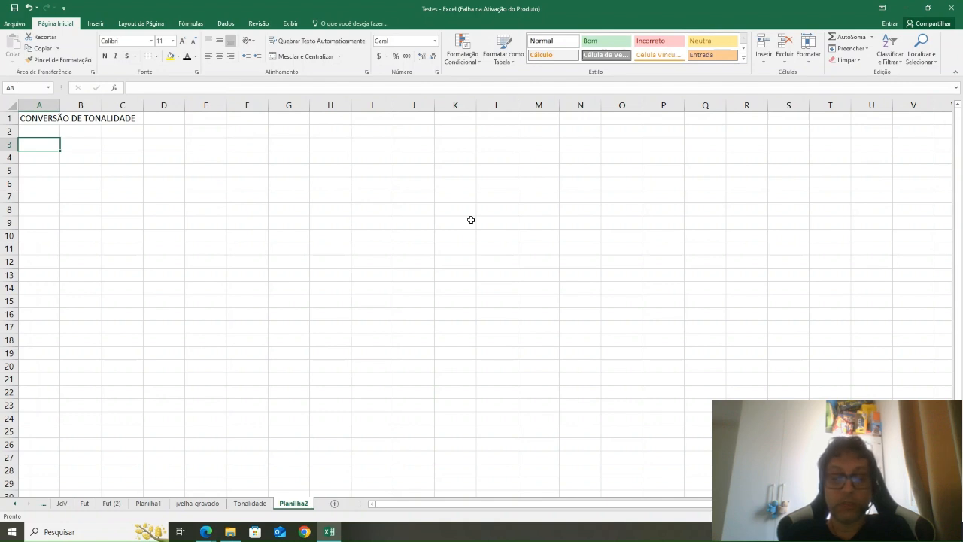
type("To")
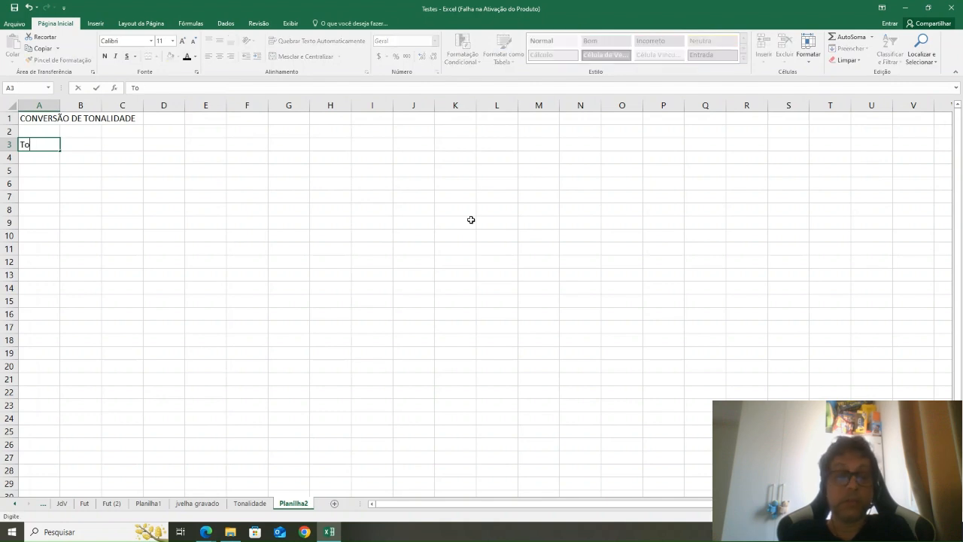
type("n Orig")
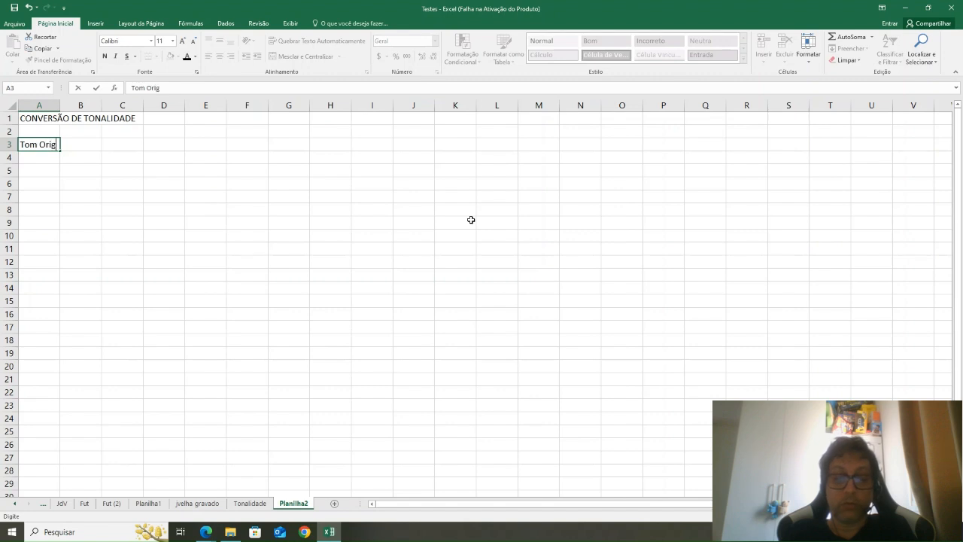
type("inal")
key("Return")
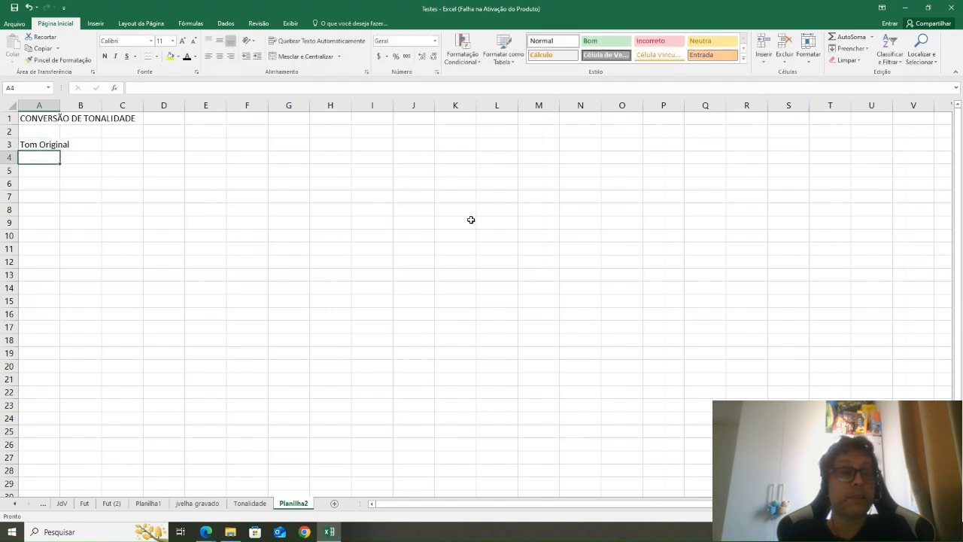
type("Tom ")
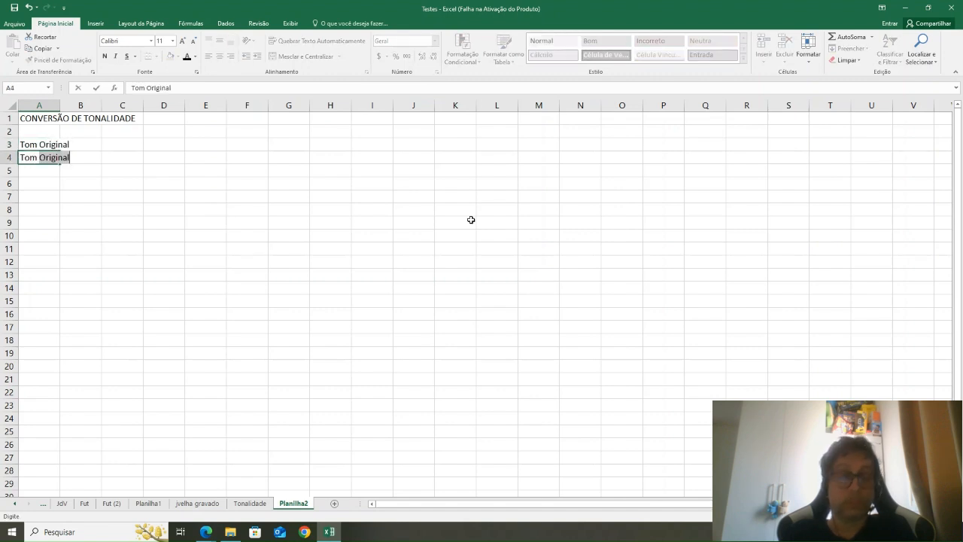
type("desejado")
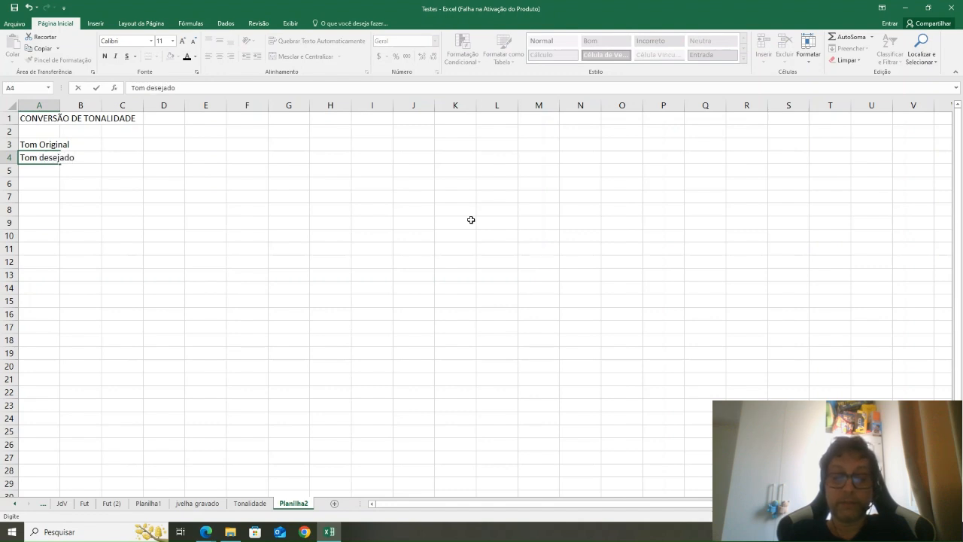
key("Return")
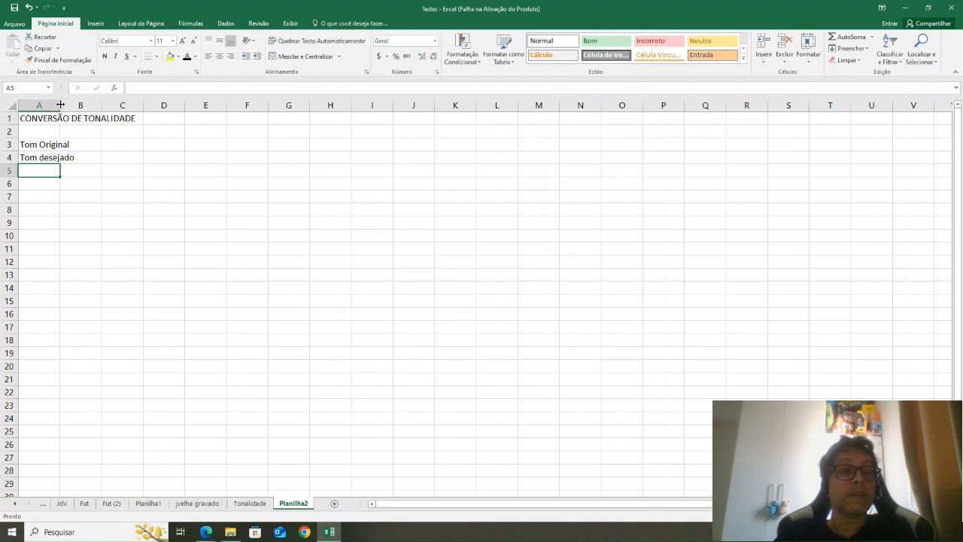
left_click_drag(60, 105, 80, 104)
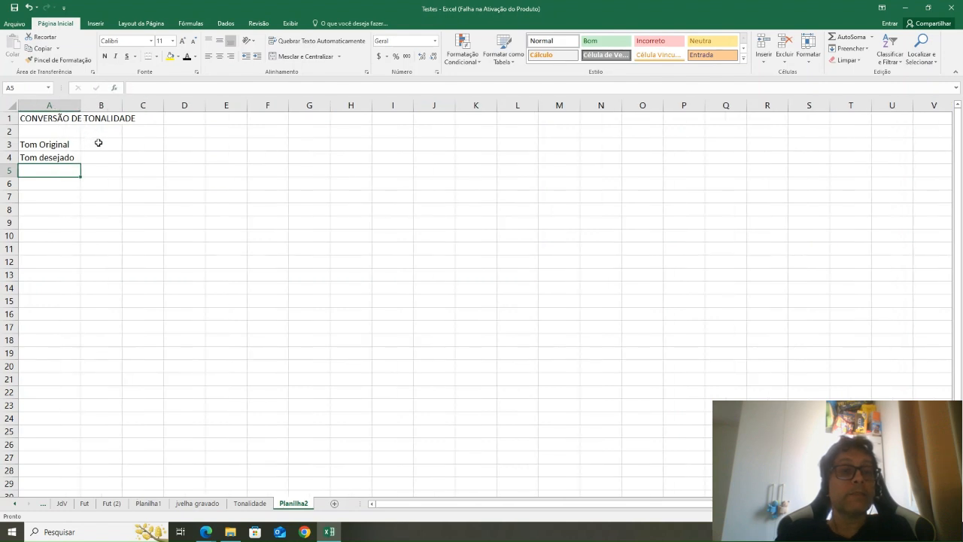
Step: Fill the input cells B3:B4 beside the two tone labels with yellow
left_click(98, 143)
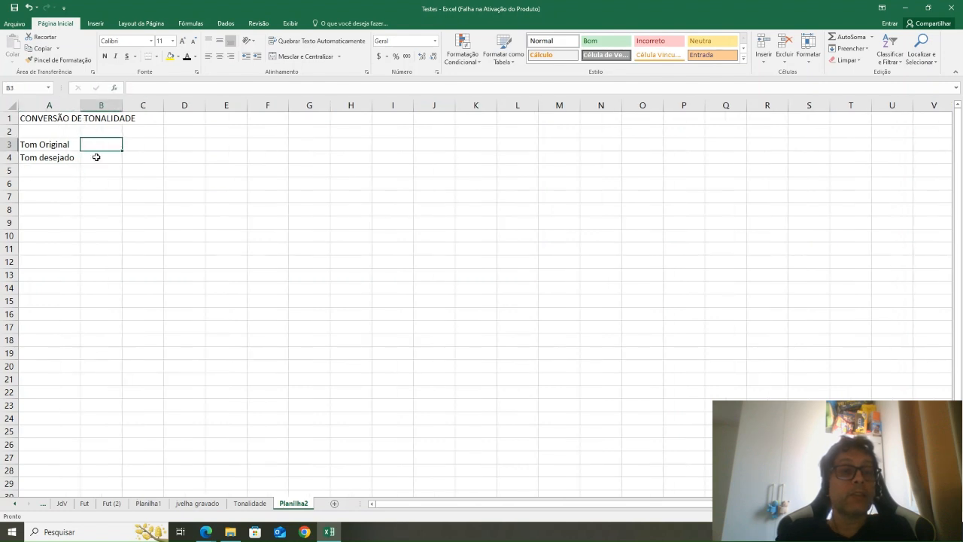
left_click(96, 156)
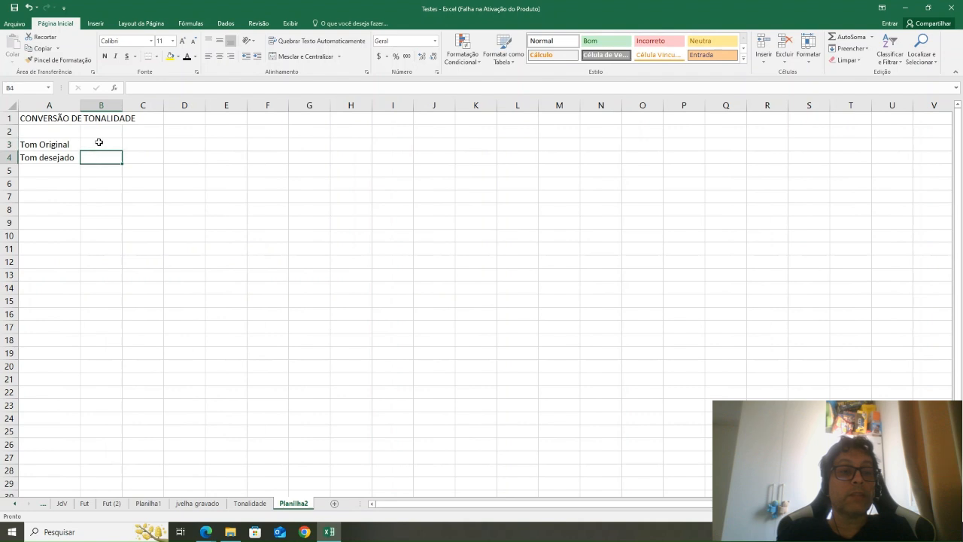
left_click(98, 143)
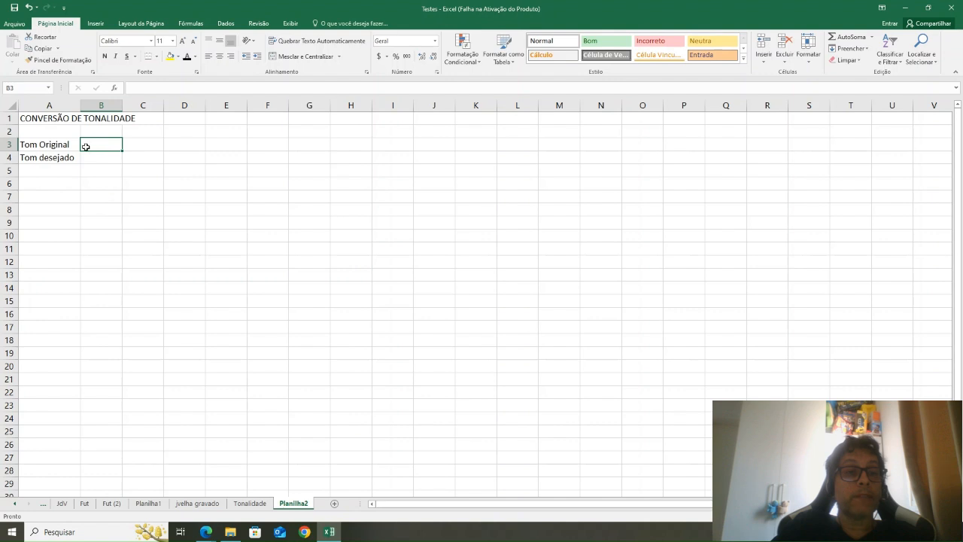
left_click_drag(110, 145, 103, 158)
left_click(170, 56)
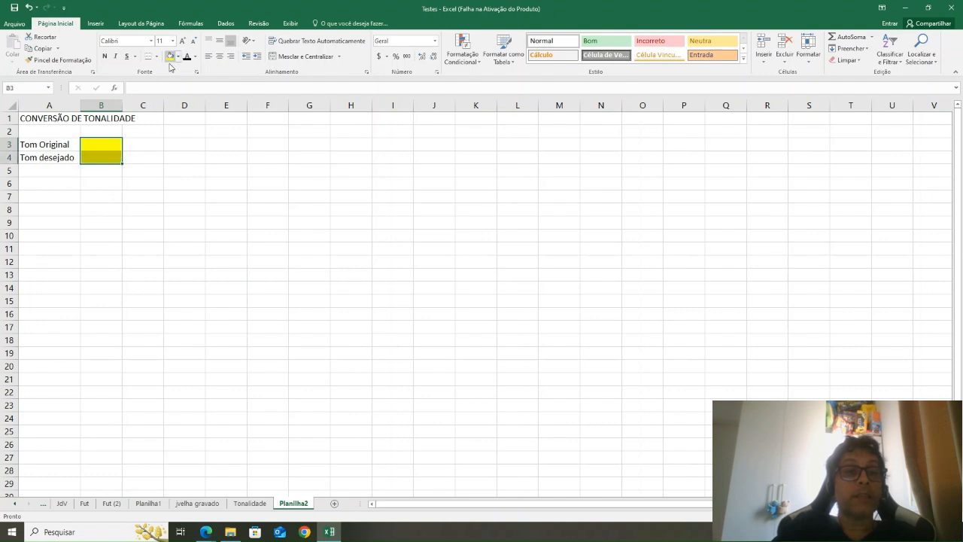
left_click(149, 145)
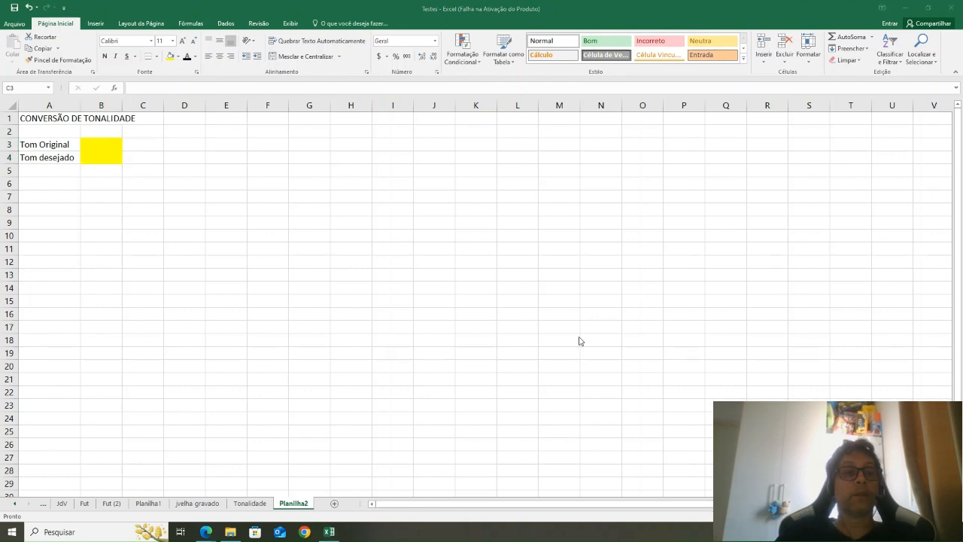
left_click(129, 140)
mouse_move(106, 150)
left_mouse_down()
mouse_move(97, 142)
mouse_move(99, 161)
left_mouse_up()
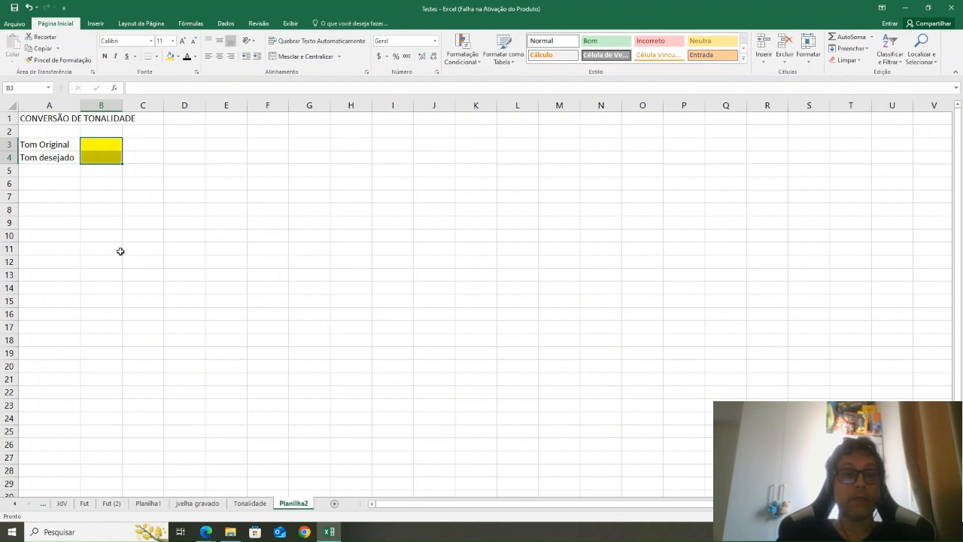
Step: Enter the natural notes C, D, E, F, G, A and B in every second cell of column B, from B8 to B20
left_click(99, 210)
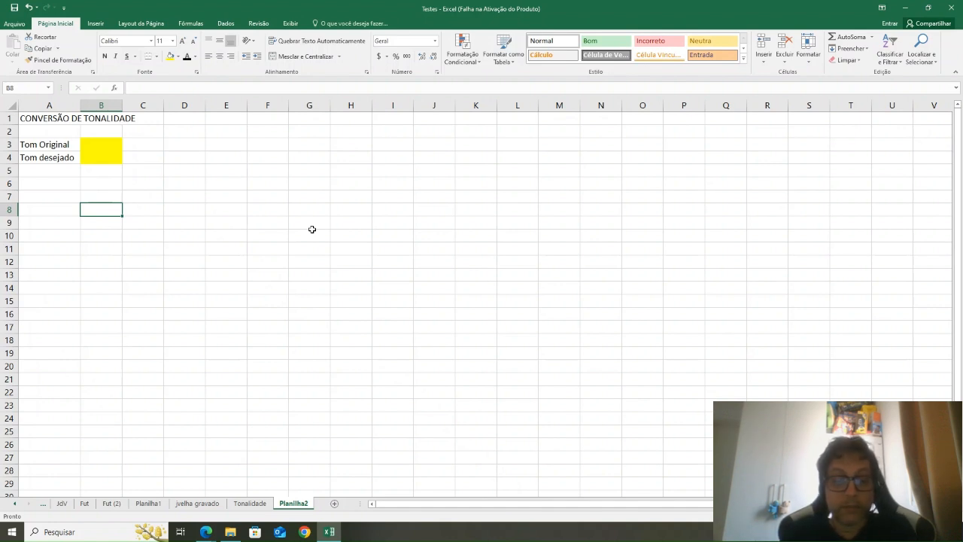
type("C")
key("Return")
key("Return")
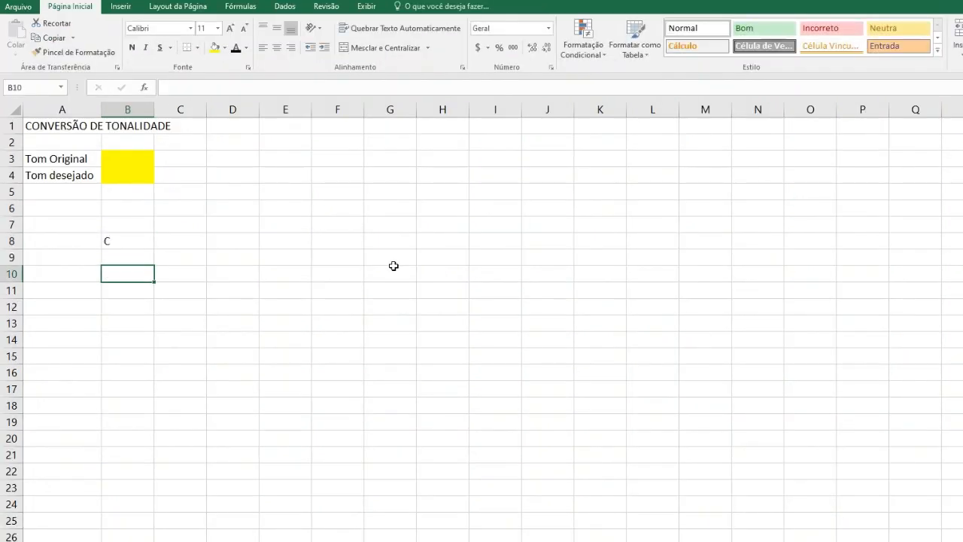
type("D")
key("Return")
key("Return")
type("E")
key("Return")
key("Return")
type("F")
key("Return")
key("Return")
type("G")
key("Return")
key("Return")
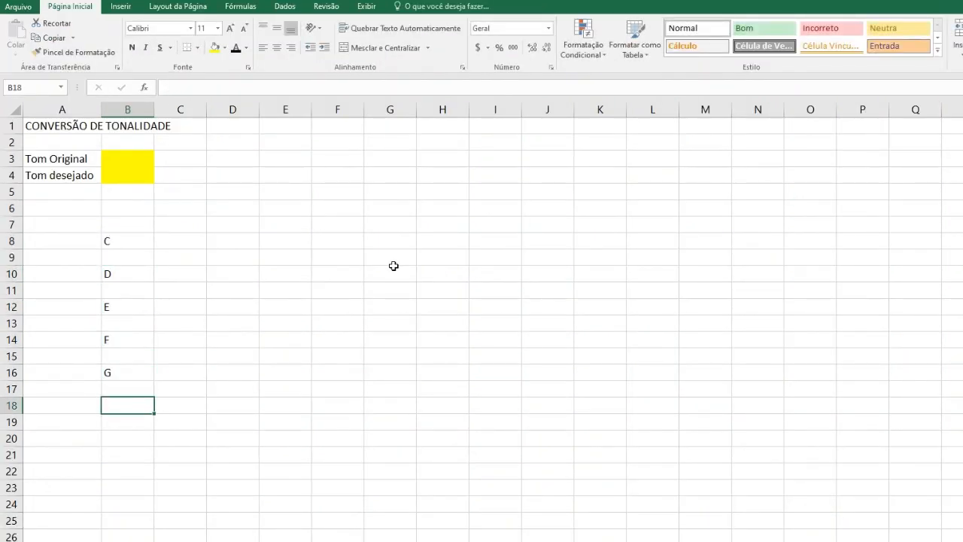
type("A")
key("Return")
key("Return")
type("B")
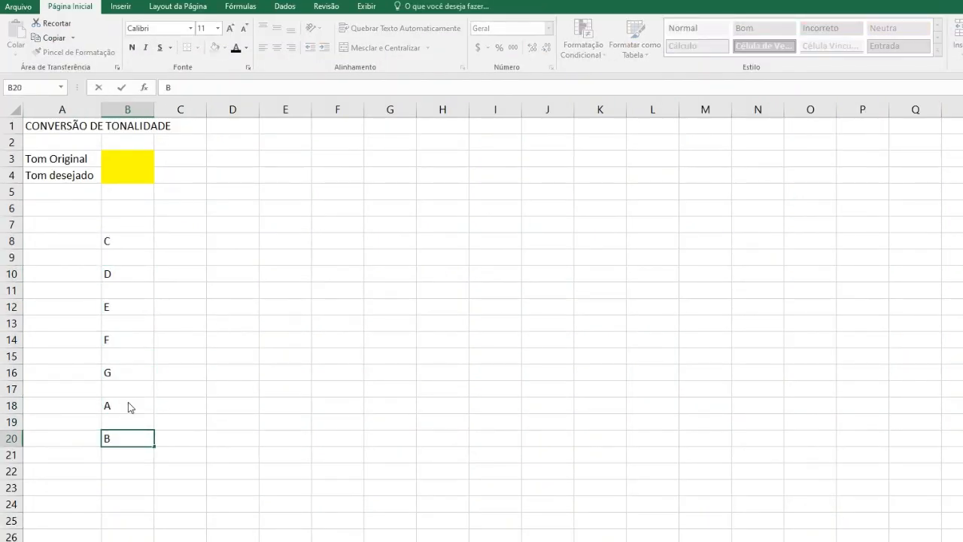
left_click(269, 350)
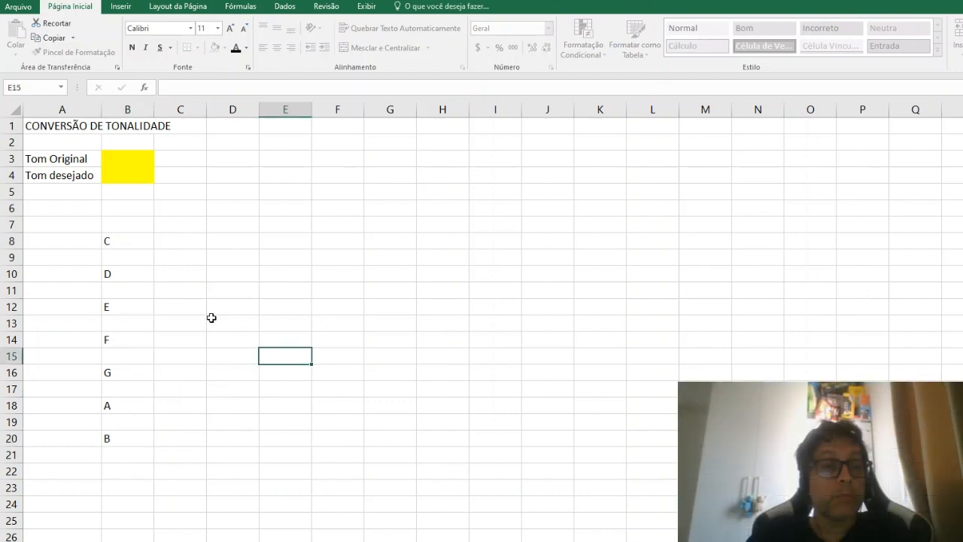
Step: Enter the sharp notes C# in B9 and D# in B11
left_click(134, 256)
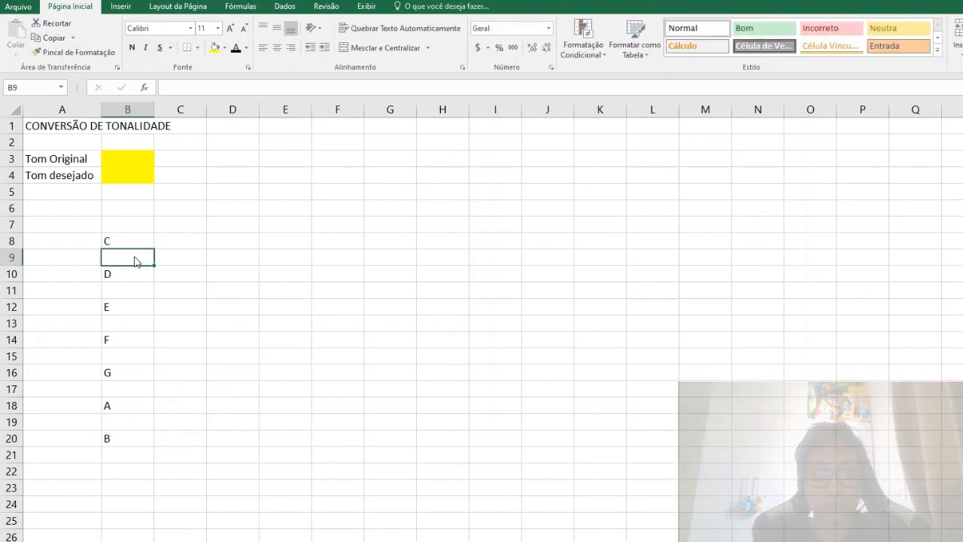
type("C#")
key("Return")
key("Return")
type("D#")
key("Return")
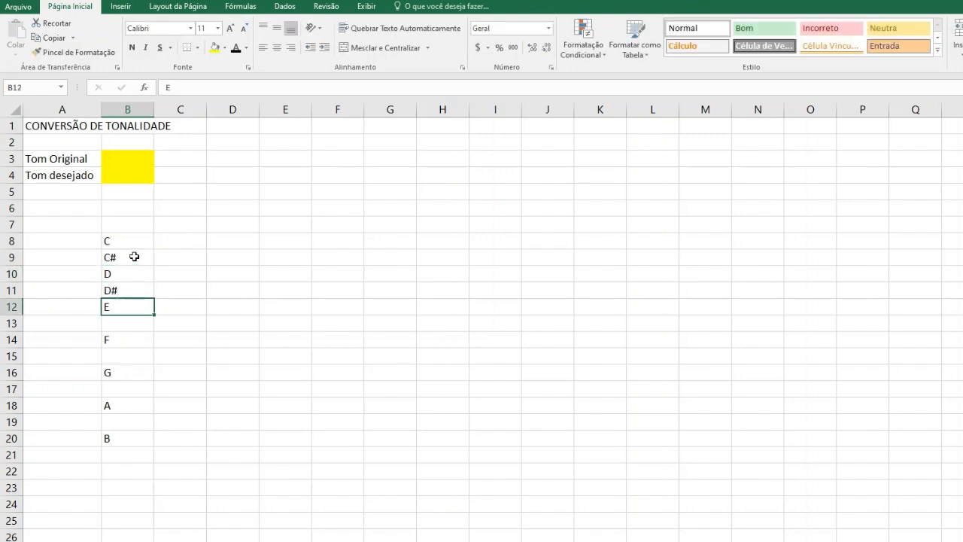
key("Return")
Step: Move the notes F to B from B14:B20 up one row so that F directly follows E
left_click_drag(133, 342, 129, 438)
left_click_drag(123, 332, 122, 323)
left_click(225, 339)
Step: Enter the remaining sharp notes F# in B14, G# in B16 and A# in B18
left_click(130, 338)
type("F$")
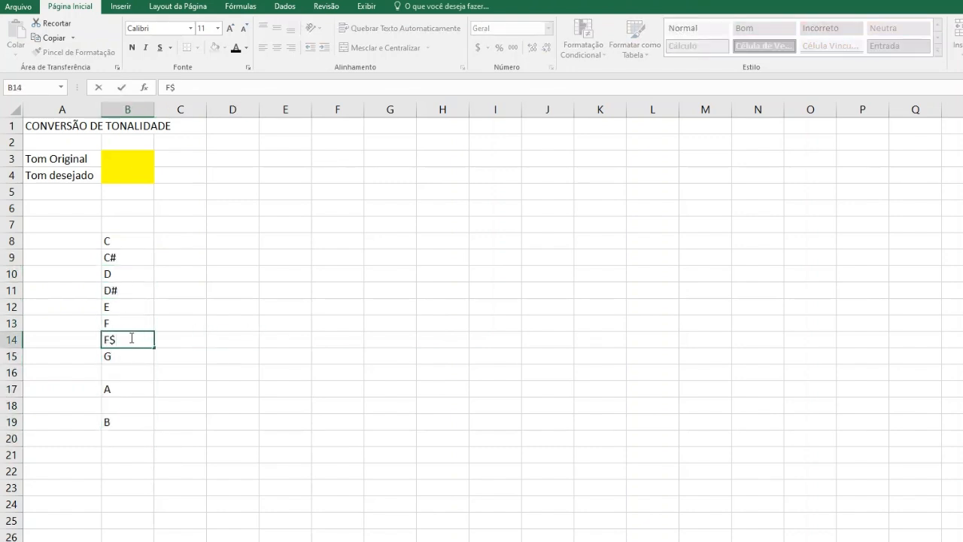
key("BackSpace")
type("#")
key("Return")
key("Return")
type("G#")
key("Return")
key("Return")
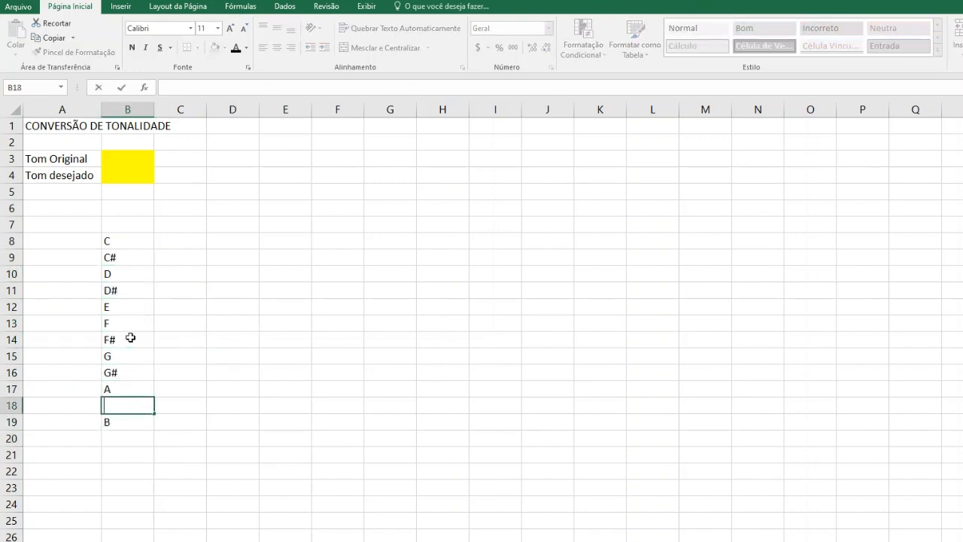
type("A#")
key("Return")
key("Return")
left_click_drag(132, 240, 113, 424)
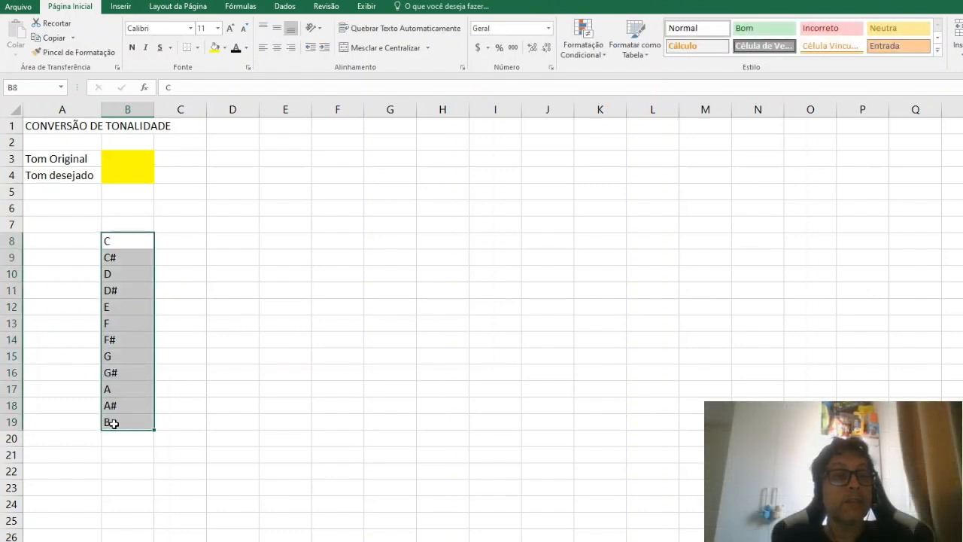
left_click(132, 155)
left_click_drag(119, 240, 110, 420)
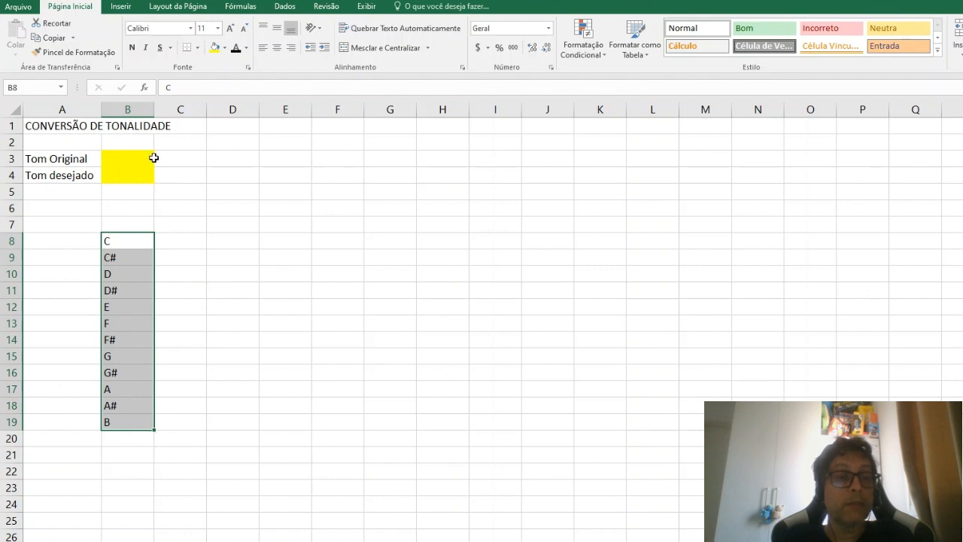
Step: Add list data validation to the yellow cells B3:B4, using the notes in =$B$8:$B$19 as the source
left_click_drag(137, 158, 133, 174)
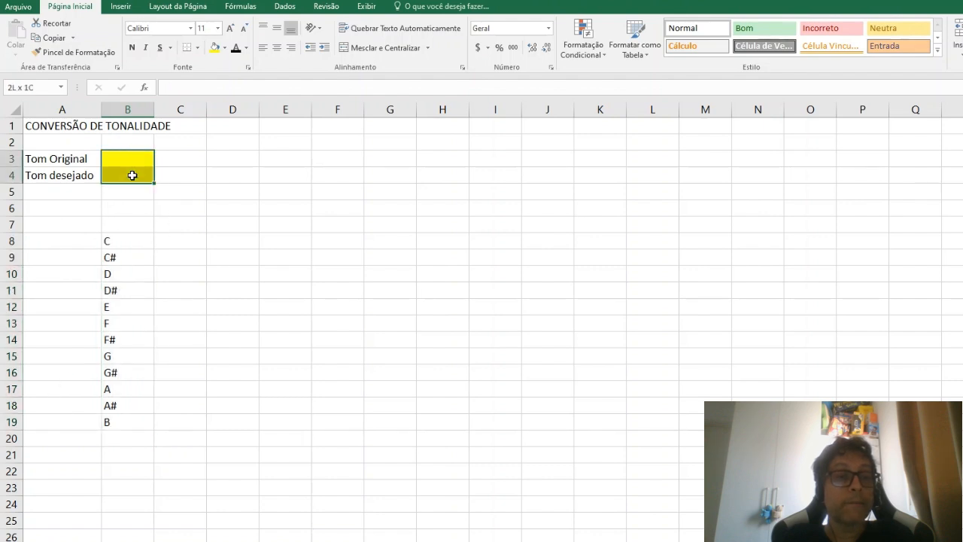
left_click(284, 6)
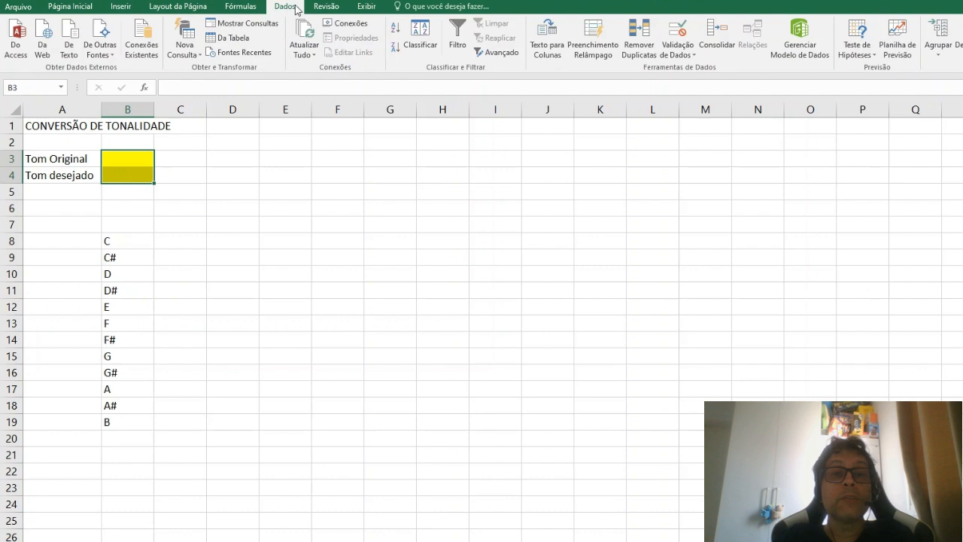
left_click(679, 54)
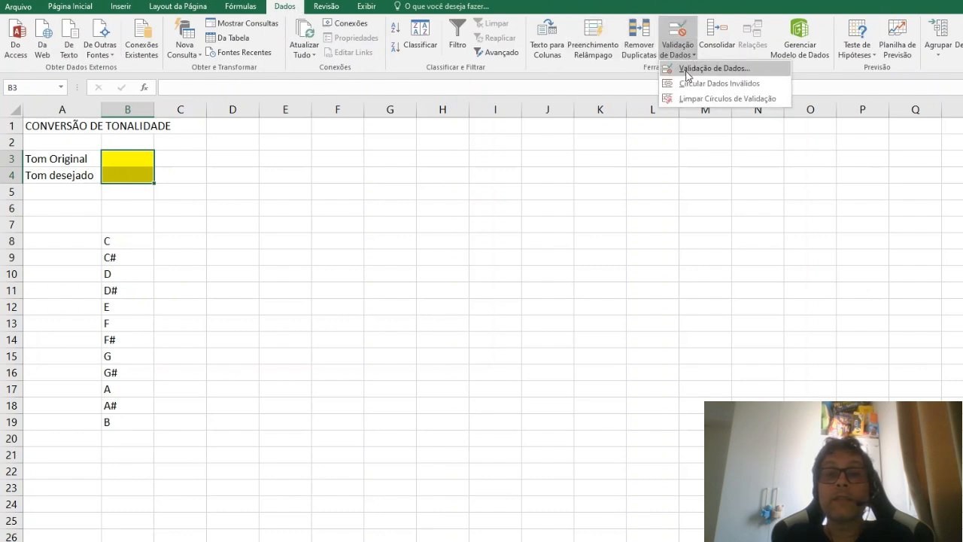
left_click(703, 70)
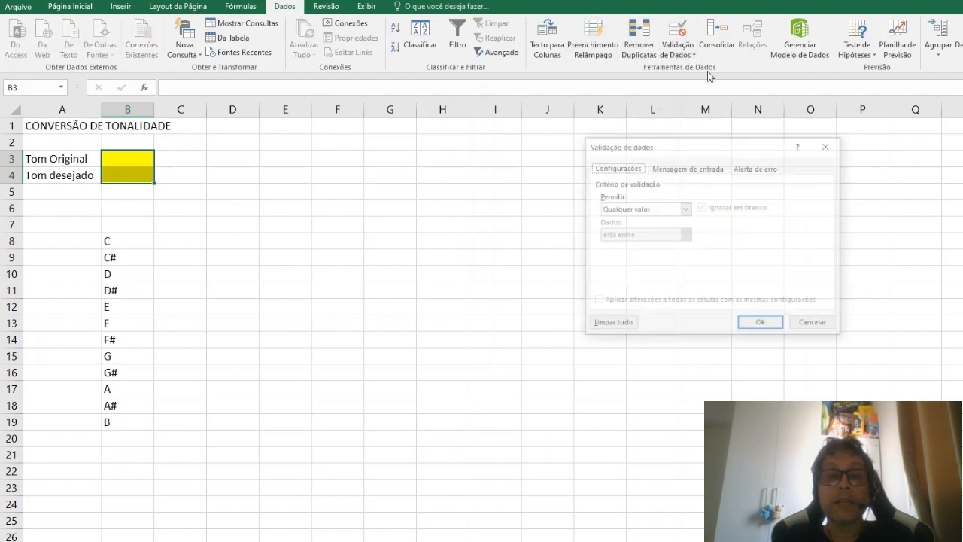
left_click(684, 210)
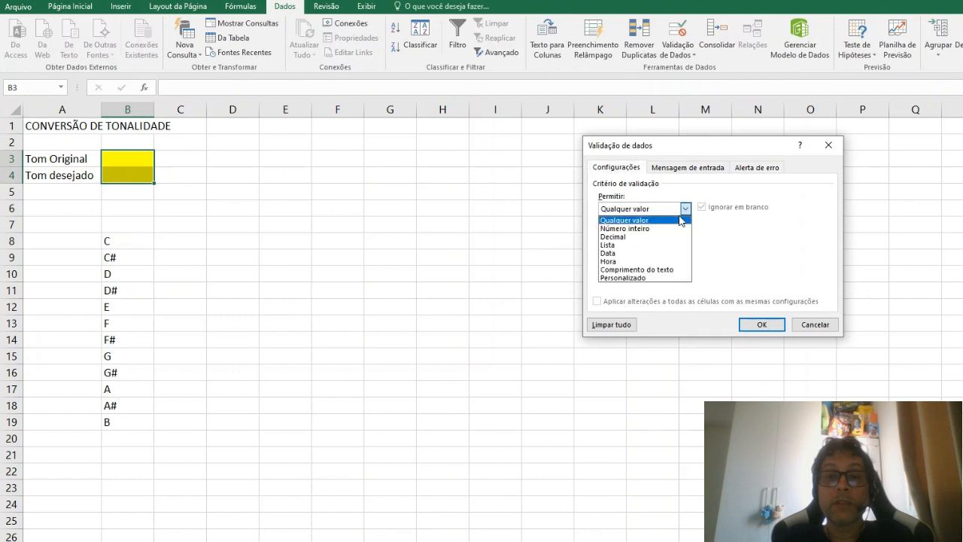
left_click(628, 250)
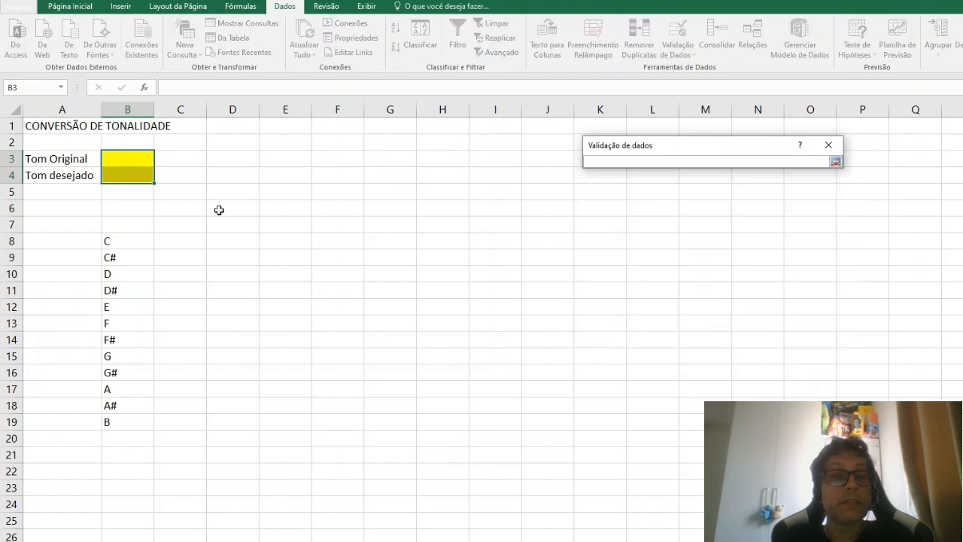
left_click_drag(140, 240, 134, 275)
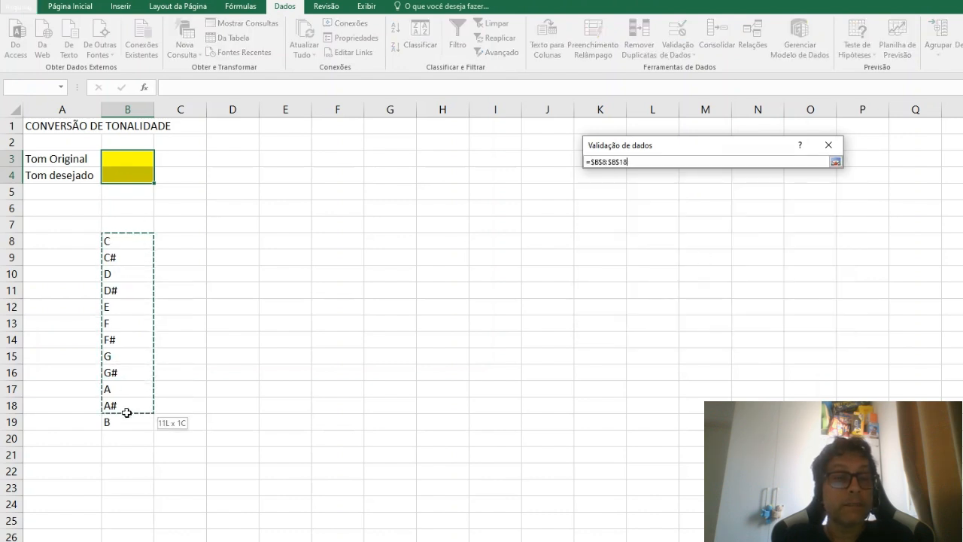
left_click_drag(125, 428, 125, 429)
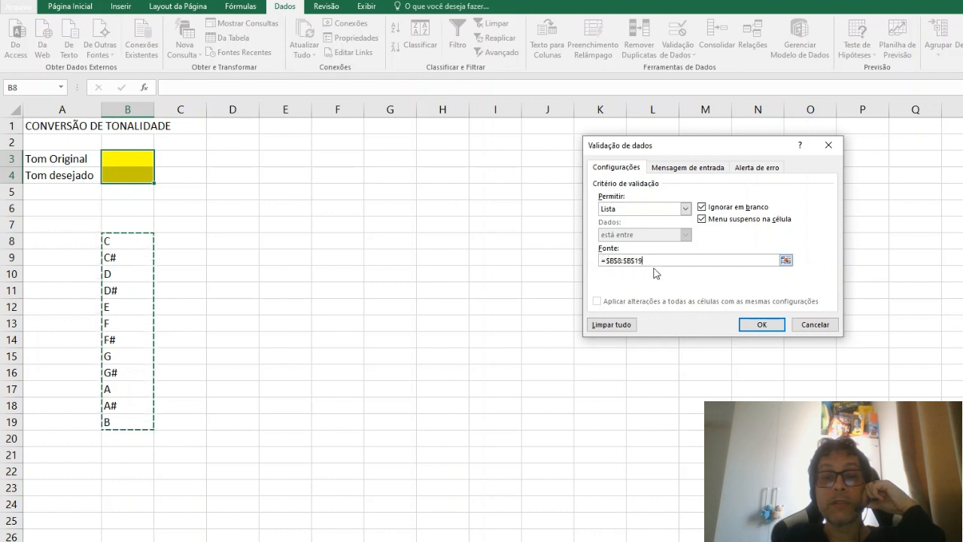
left_click(762, 324)
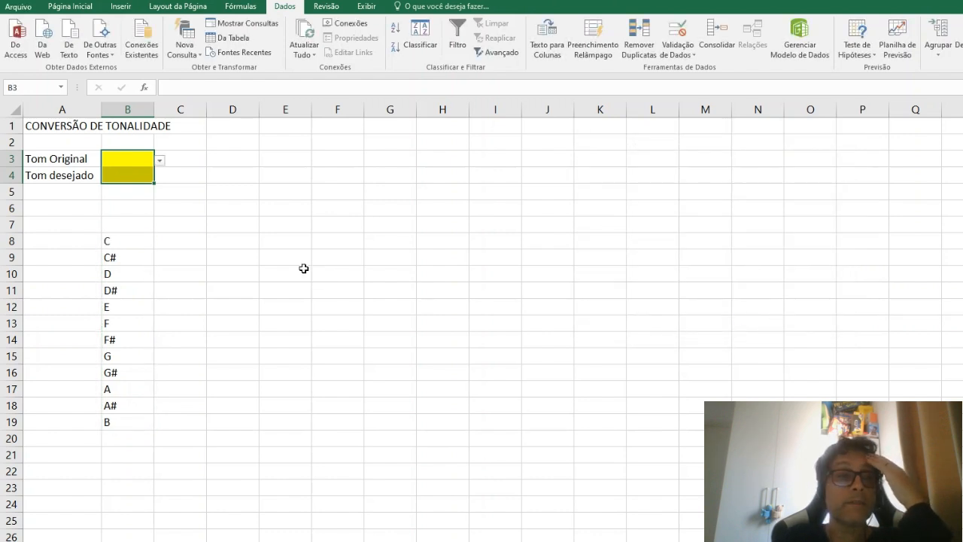
Step: Enter the relative reference =B3 in D3 and copy that formula to E6
left_click(247, 156)
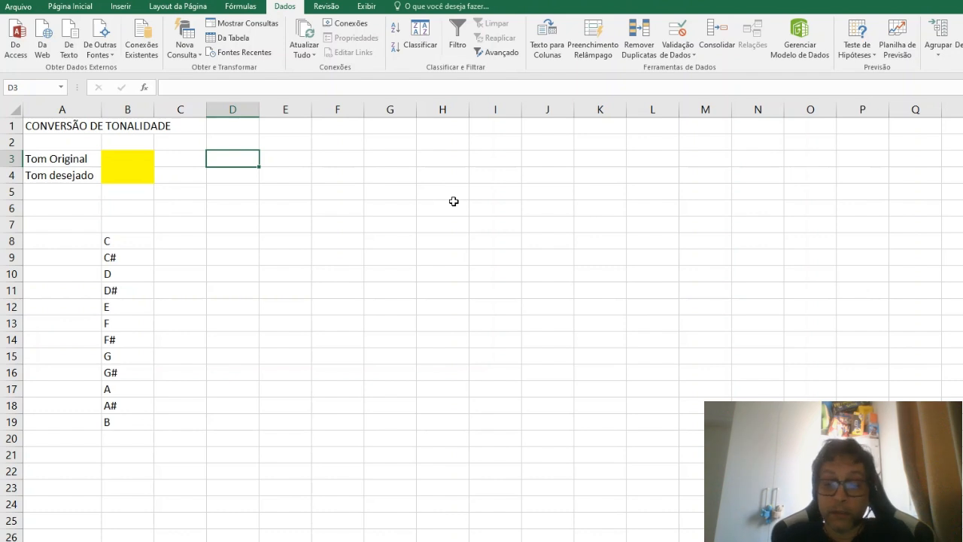
type("=")
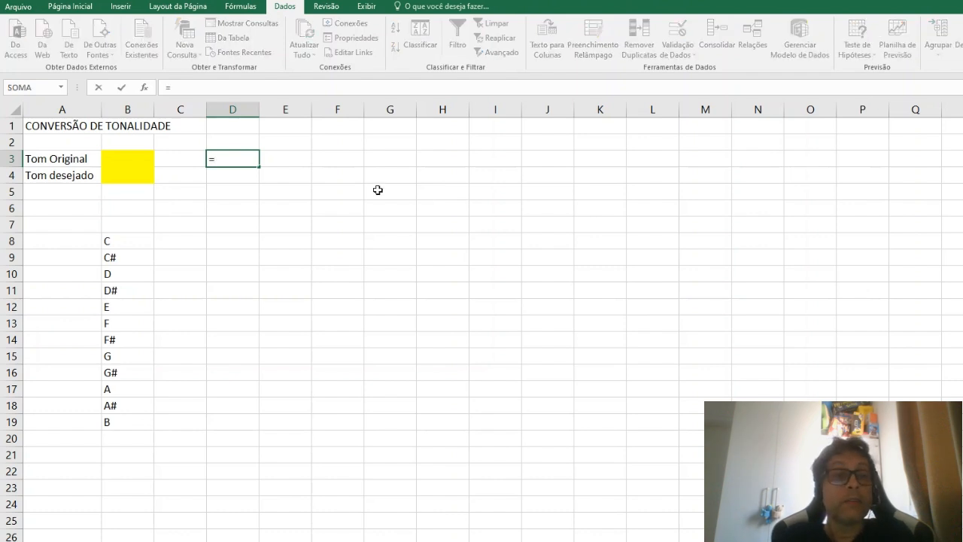
left_click(134, 160)
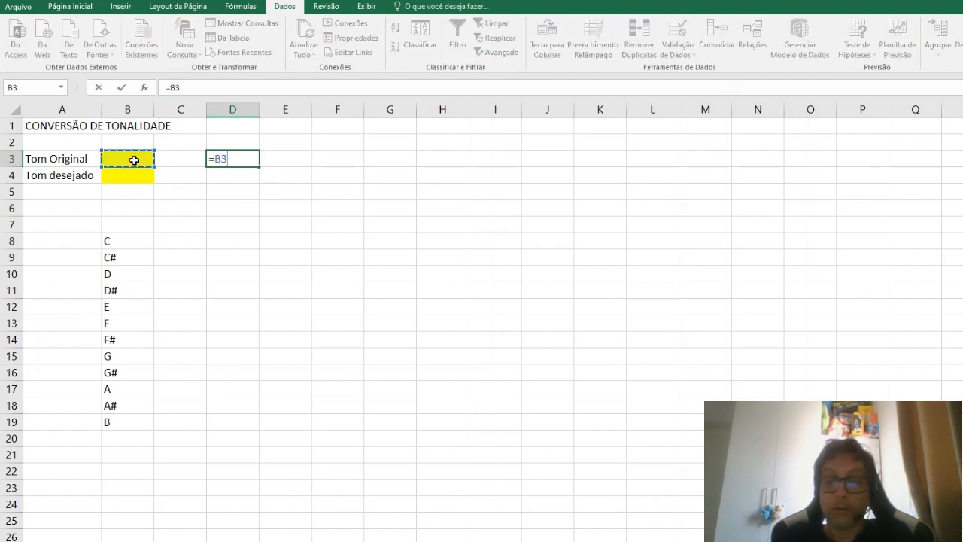
key("Return")
left_click(232, 162)
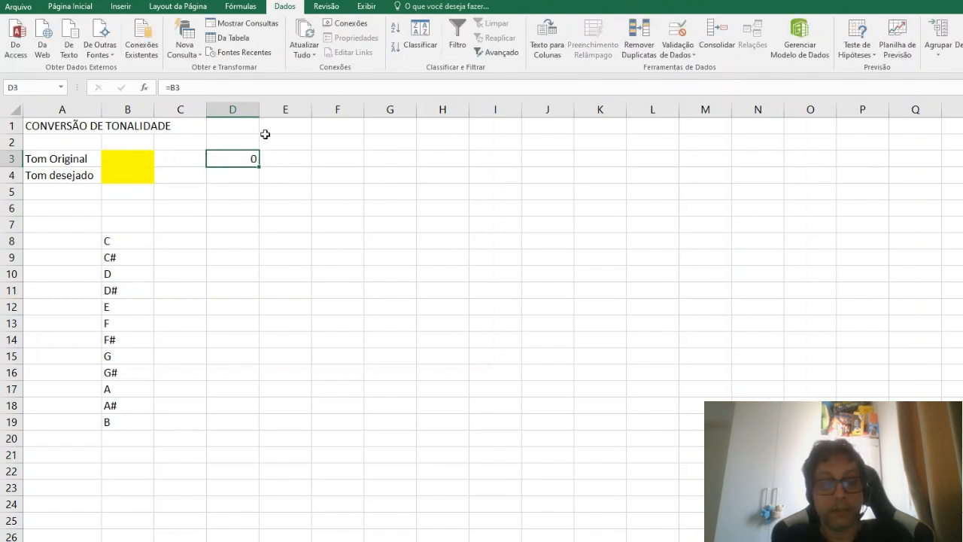
key("ctrl+c")
left_click(299, 210)
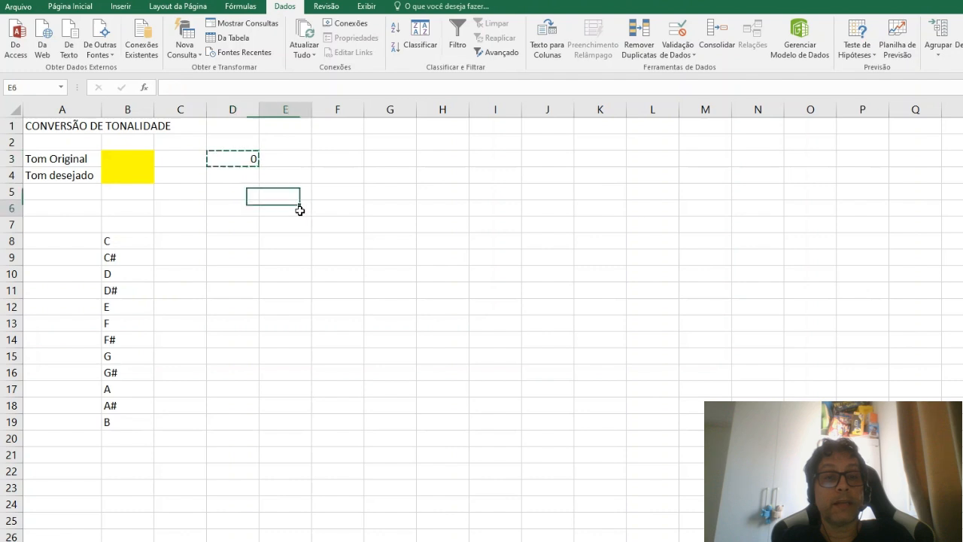
key("ctrl+v")
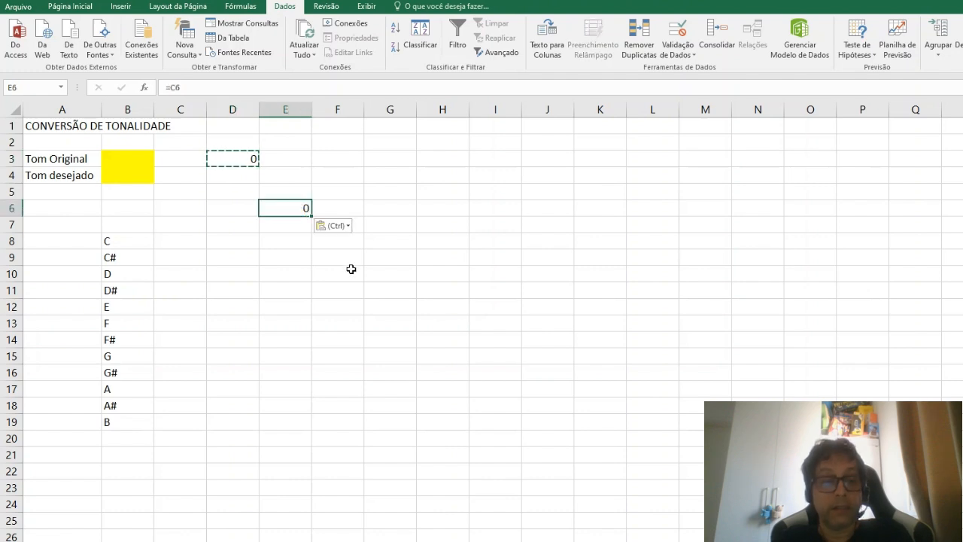
Step: Compare the copied formula in E6 with the original formula in D3
double_click(305, 207)
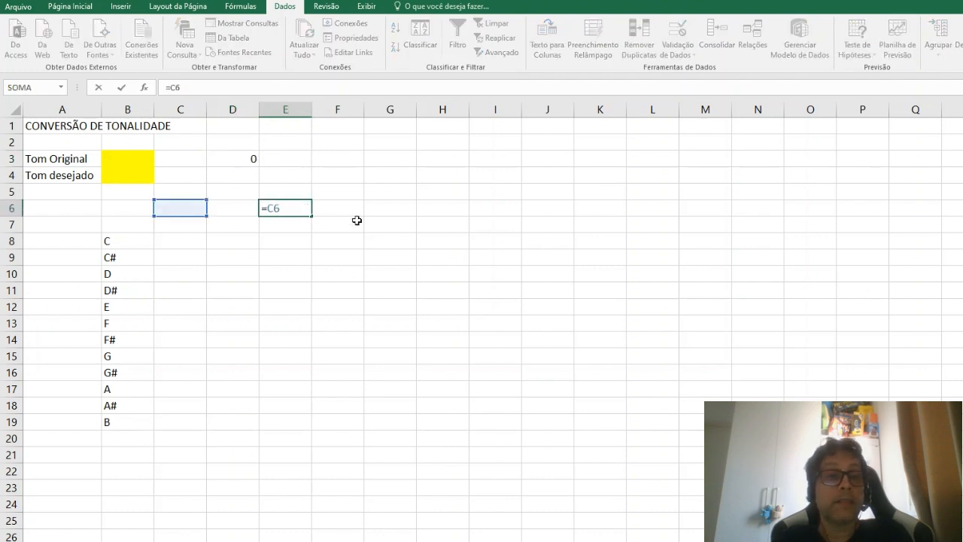
key("Escape")
left_click(237, 158)
double_click(239, 159)
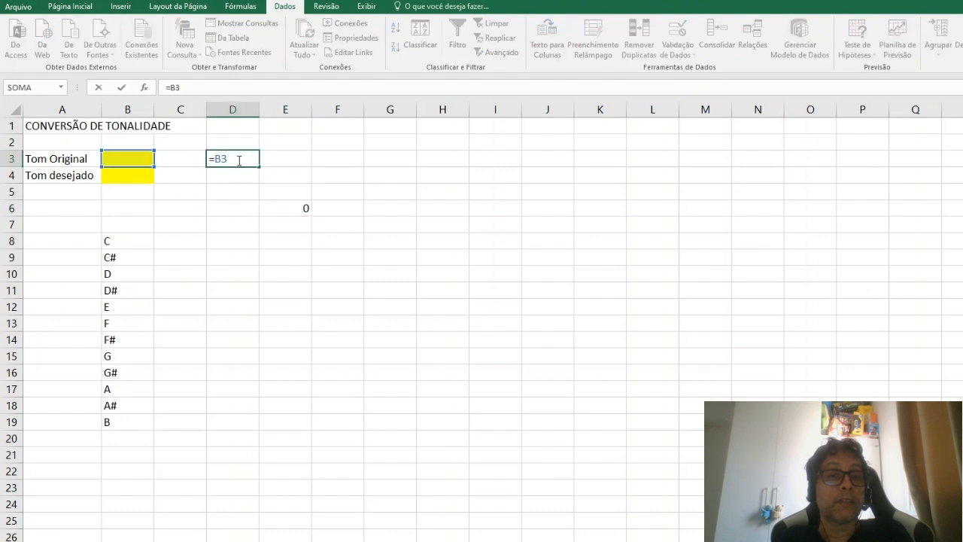
key("Escape")
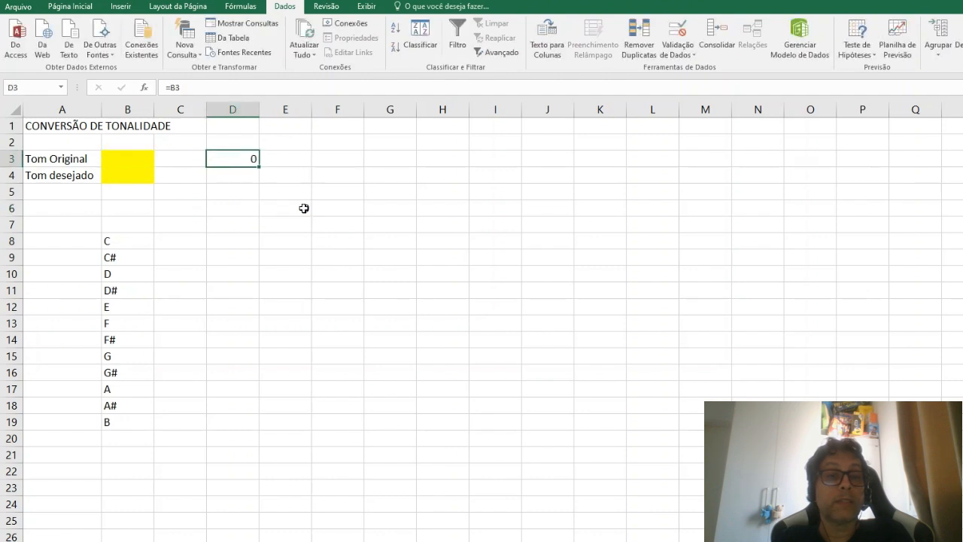
double_click(305, 208)
key("Escape")
Step: Make the cell reference in D3 absolute so the formula reads =$B$3
left_click(237, 156)
left_click(173, 88)
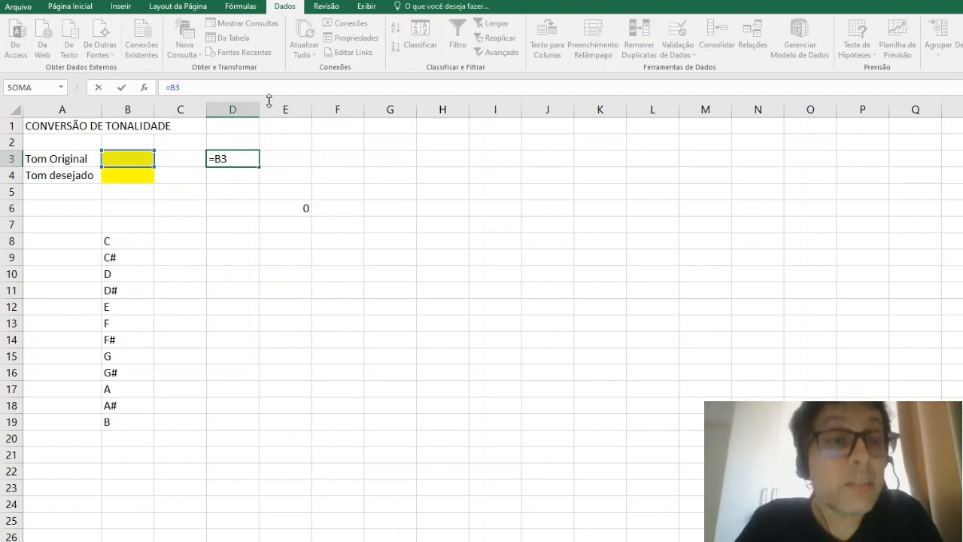
key("F4")
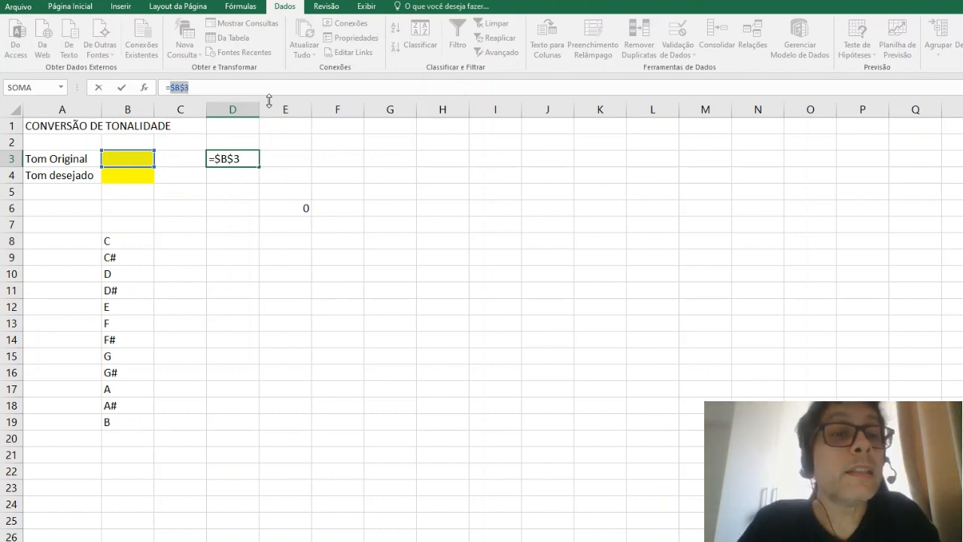
key("Return")
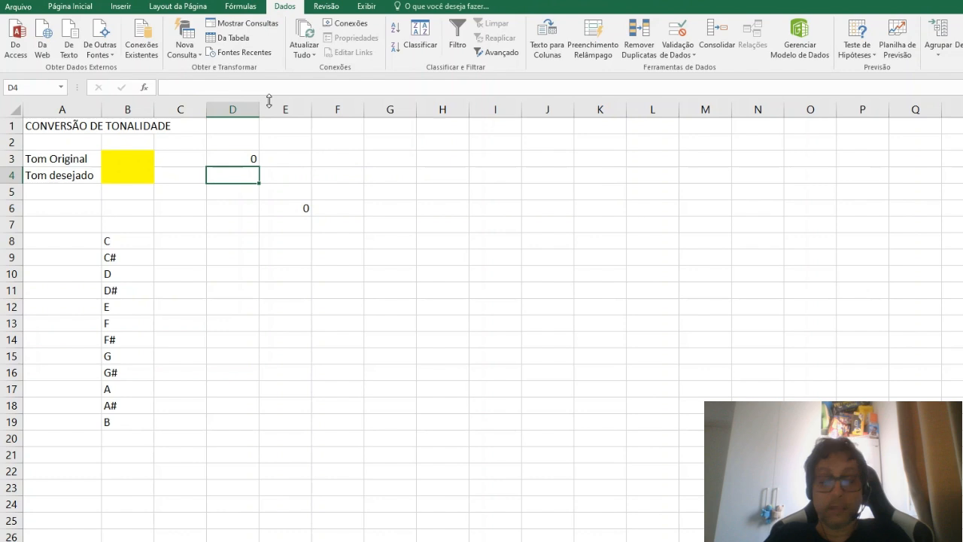
Step: Copy the absolute-reference formula from D3 to E6, replacing the formula there
key("Up")
key("ctrl+c")
key("Right")
key("Down")
key("Down")
key("Down")
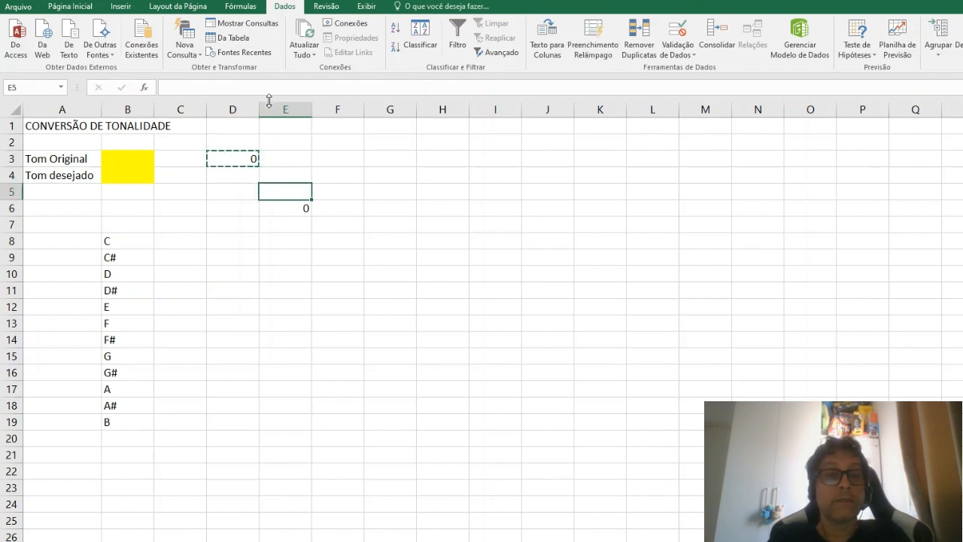
key("Return")
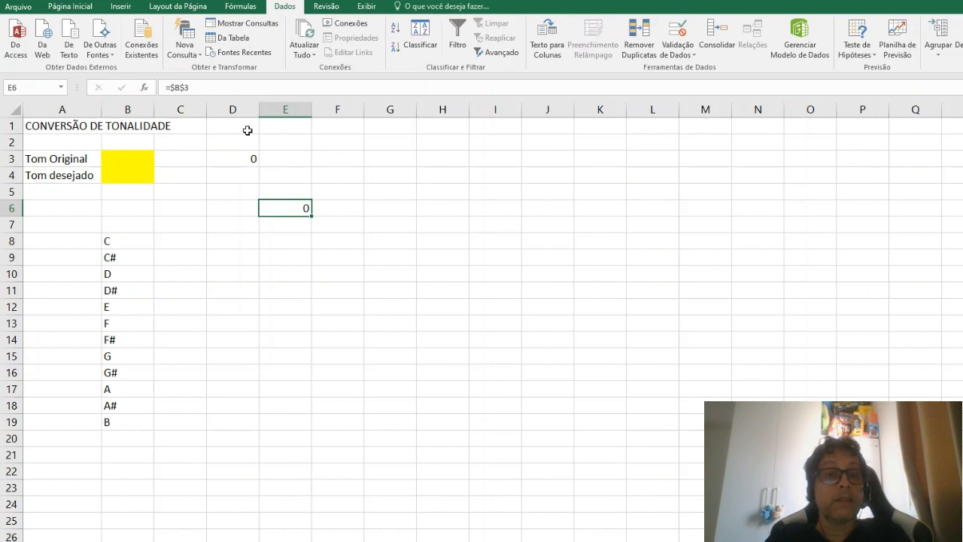
Step: Check the formulas in D3 and E6 to see how the absolute reference was copied
left_click(243, 158)
double_click(243, 158)
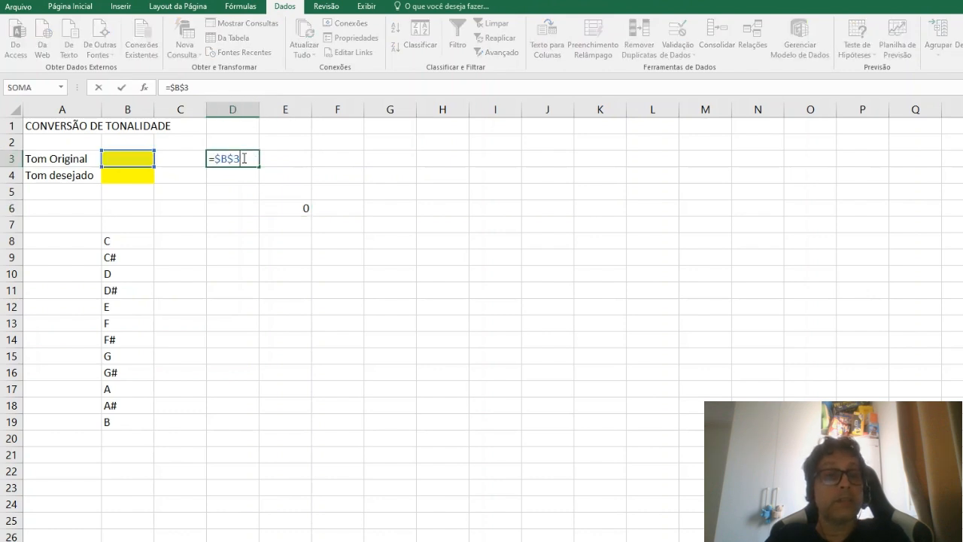
left_click(290, 209)
double_click(290, 210)
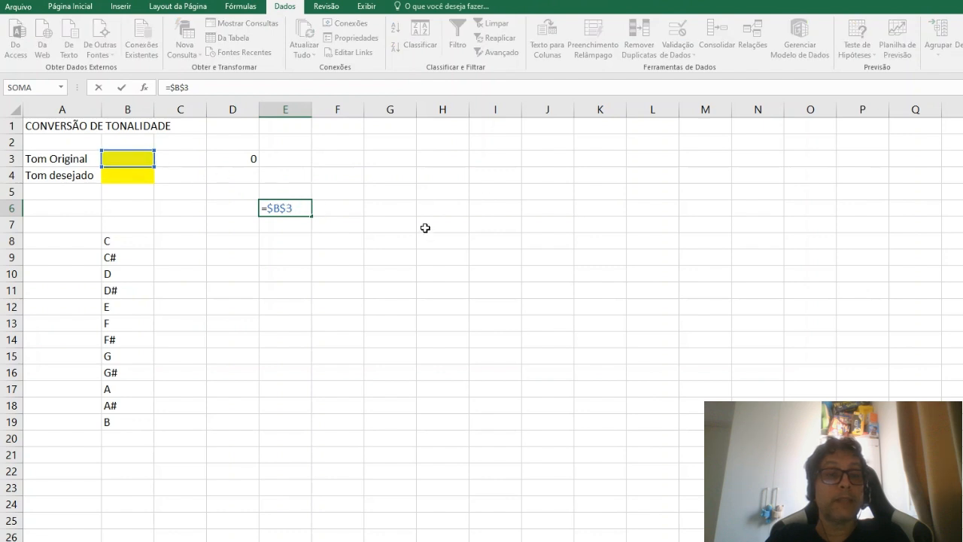
key("Escape")
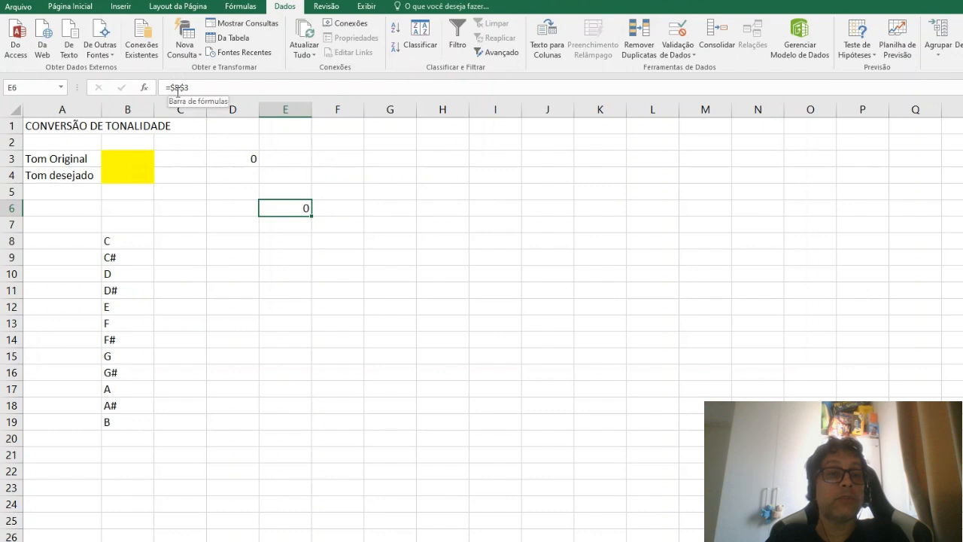
Step: Clear the example formulas from the range D3:F7
left_click_drag(238, 154, 327, 216)
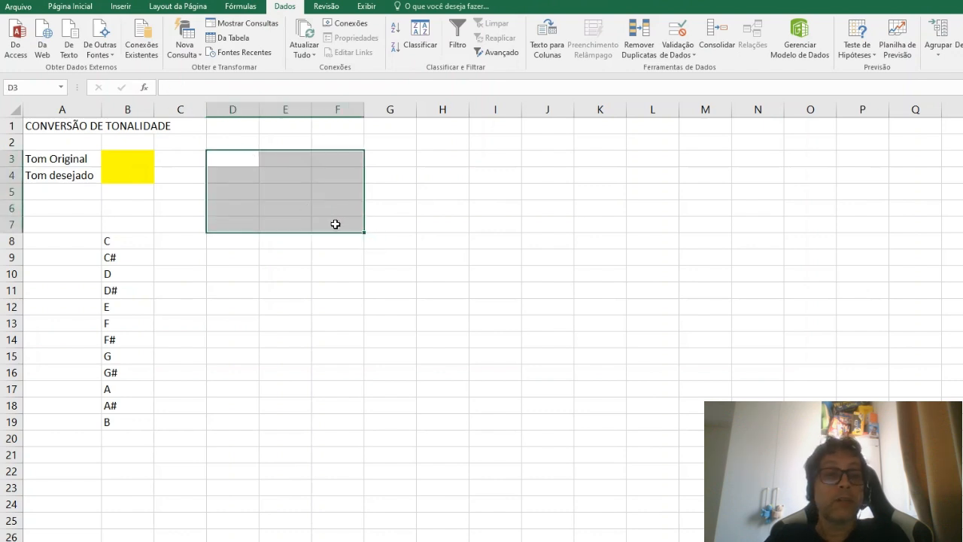
key("Delete")
left_click(438, 248)
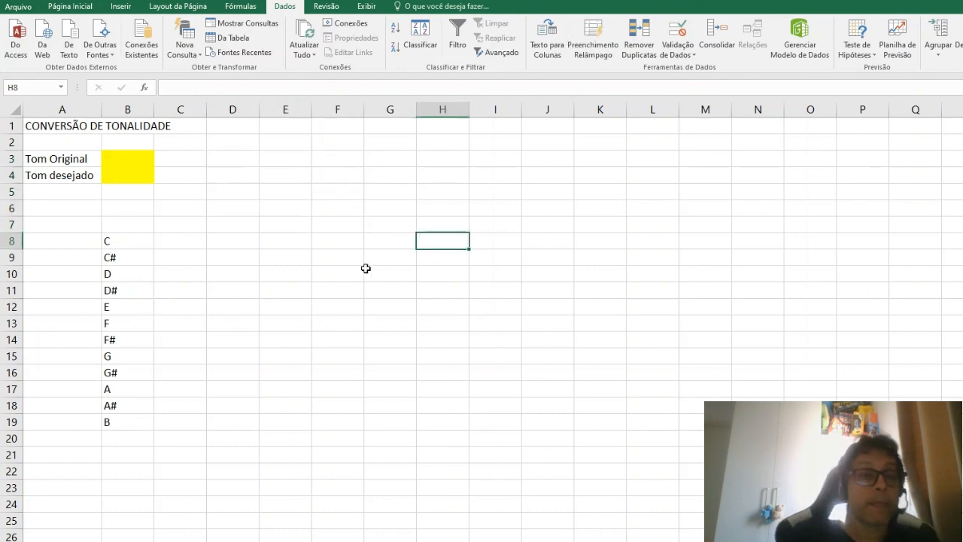
Step: Choose C as Tom Original in B3 and D as Tom desejado in B4 from their drop-down lists
left_click(136, 157)
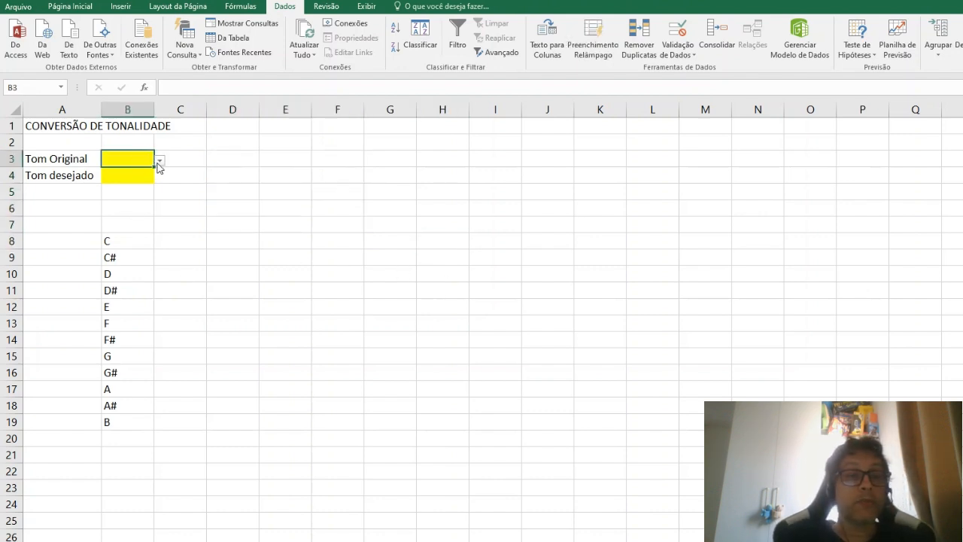
left_click(159, 160)
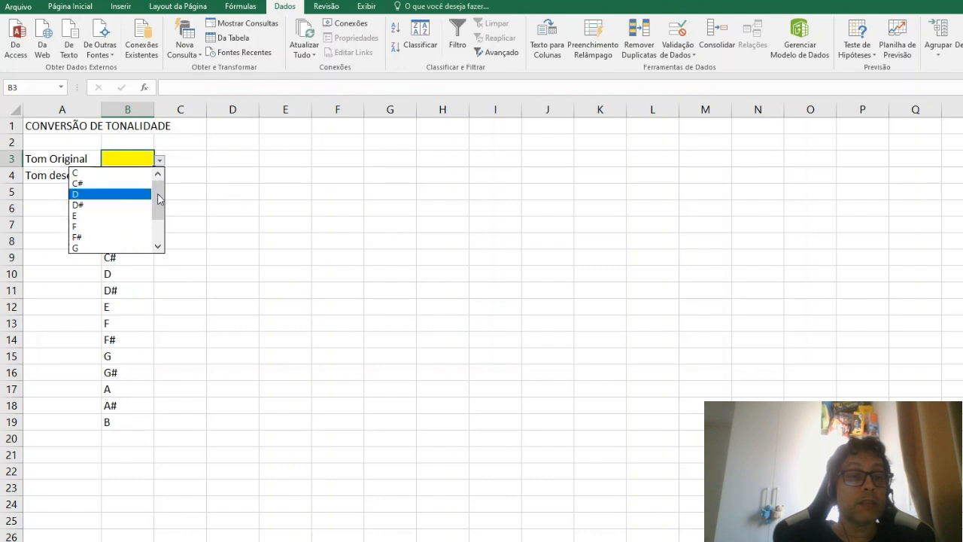
left_click_drag(158, 200, 165, 174)
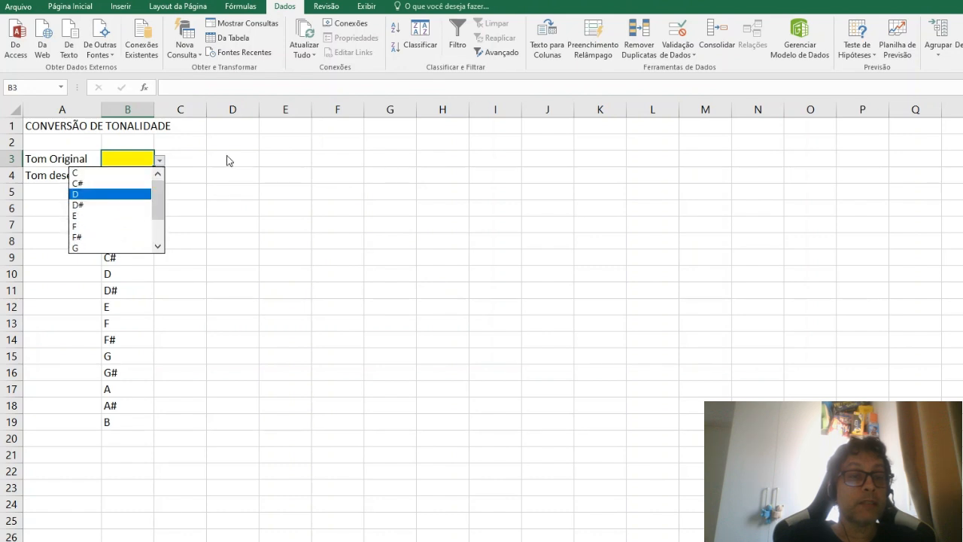
left_click(233, 155)
left_click(160, 160)
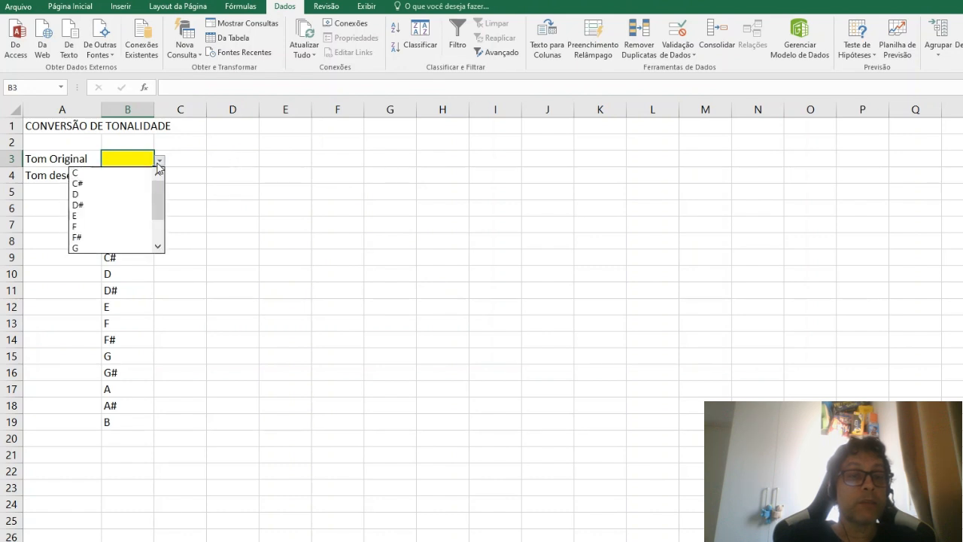
left_click(146, 172)
left_click(143, 177)
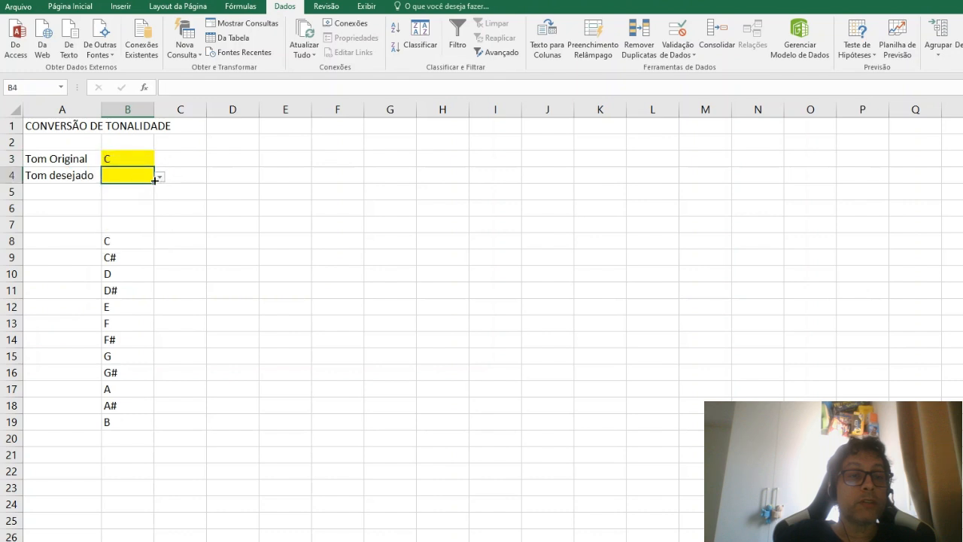
left_click(160, 178)
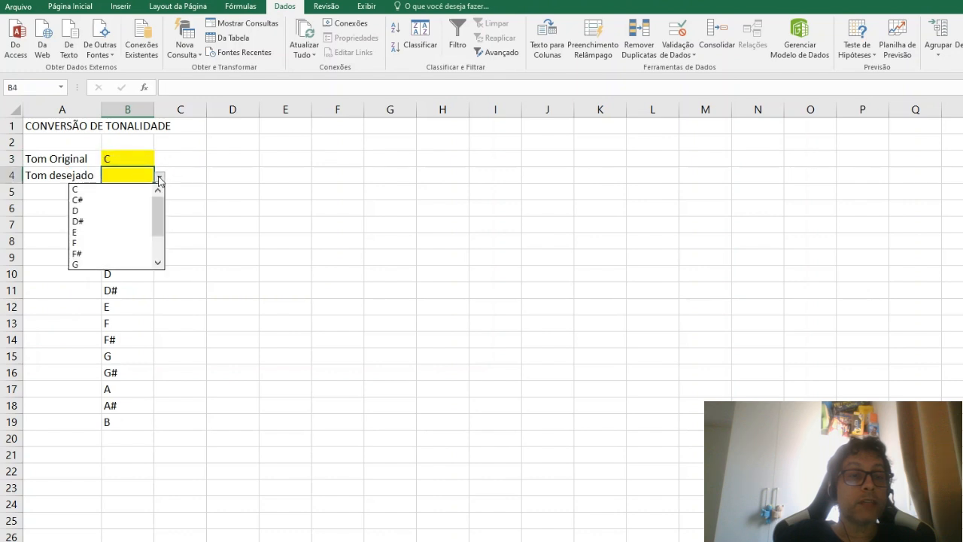
left_click(124, 211)
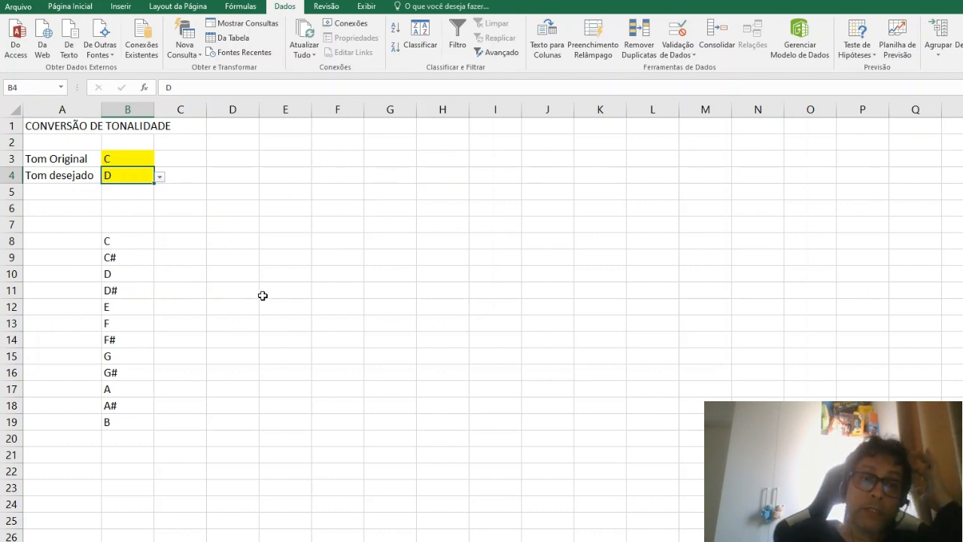
Step: Copy the note list from B8:B19 and paste it transposed along row 3, starting at C3
left_click(293, 325)
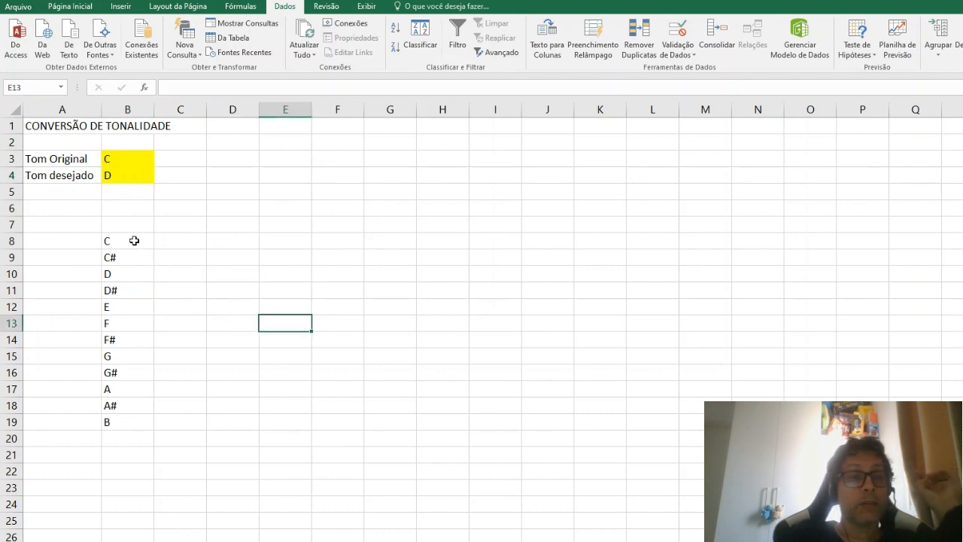
left_click_drag(134, 240, 129, 428)
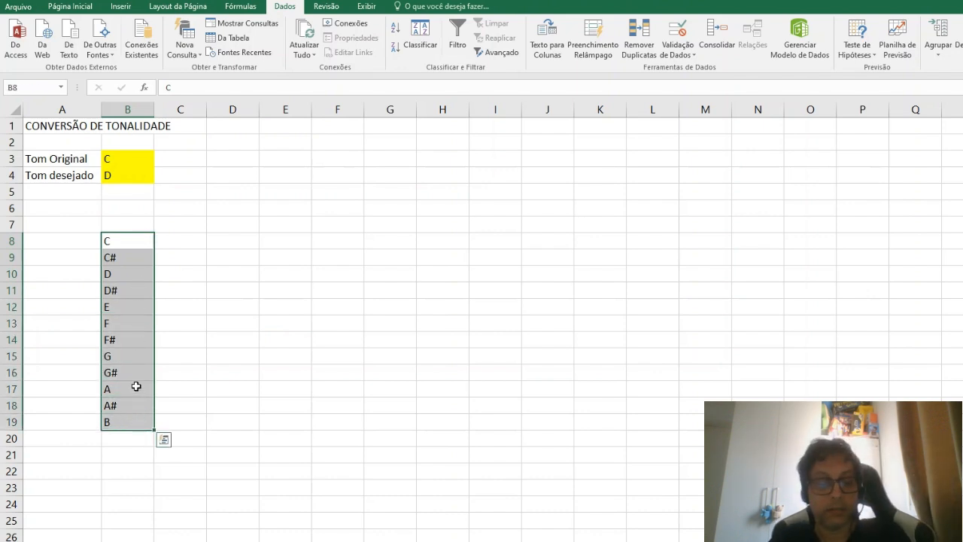
key("ctrl+c")
left_click(184, 158)
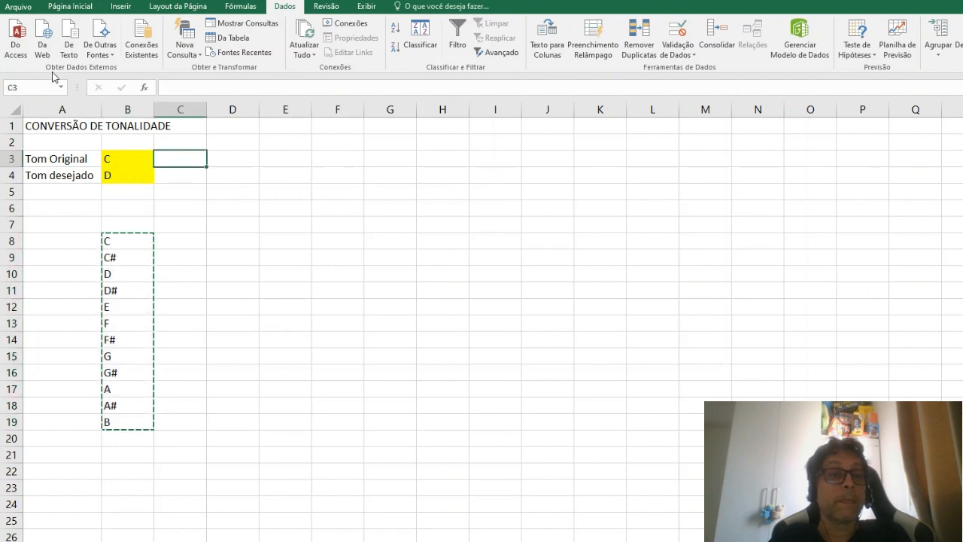
left_click(85, 8)
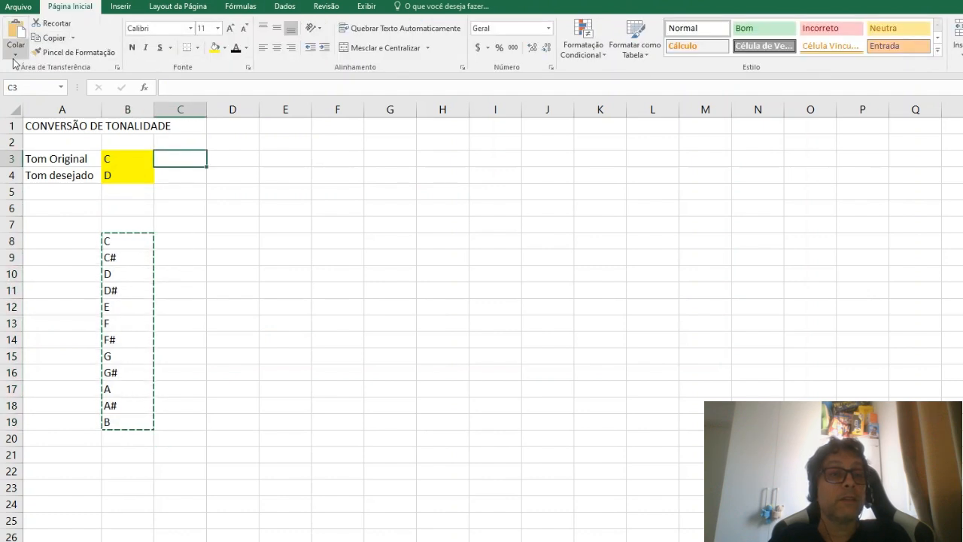
left_click(15, 55)
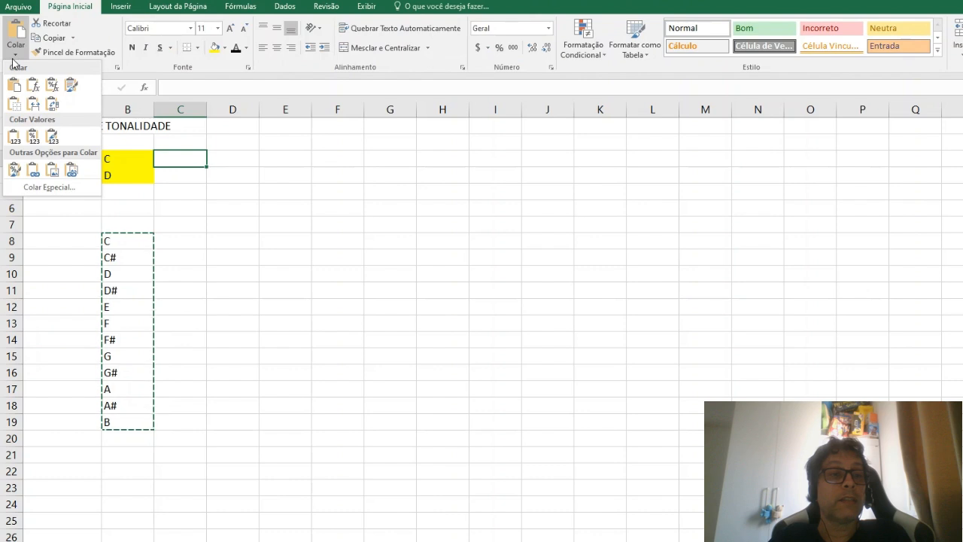
left_click(53, 106)
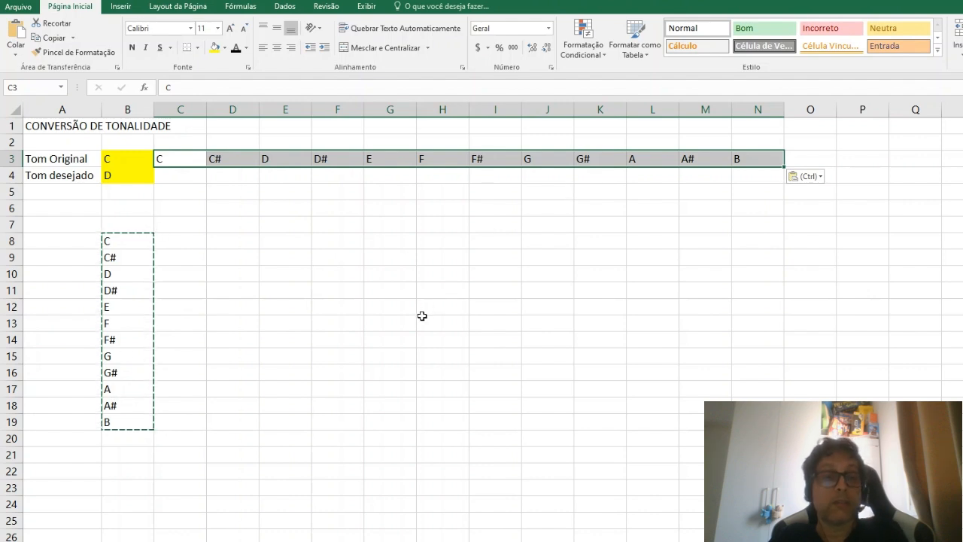
key("Escape")
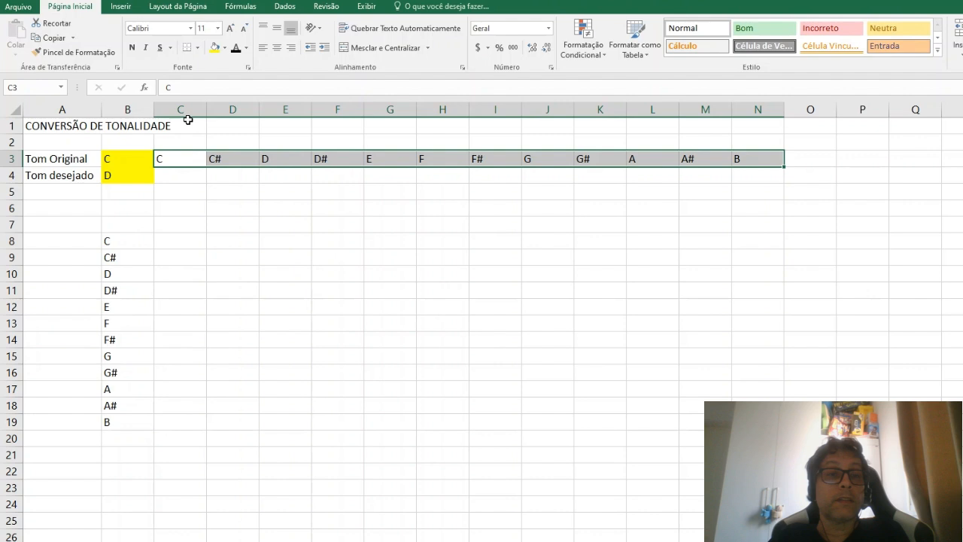
Step: Narrow columns C through N to one equal width and center their contents
left_click_drag(185, 112, 701, 106)
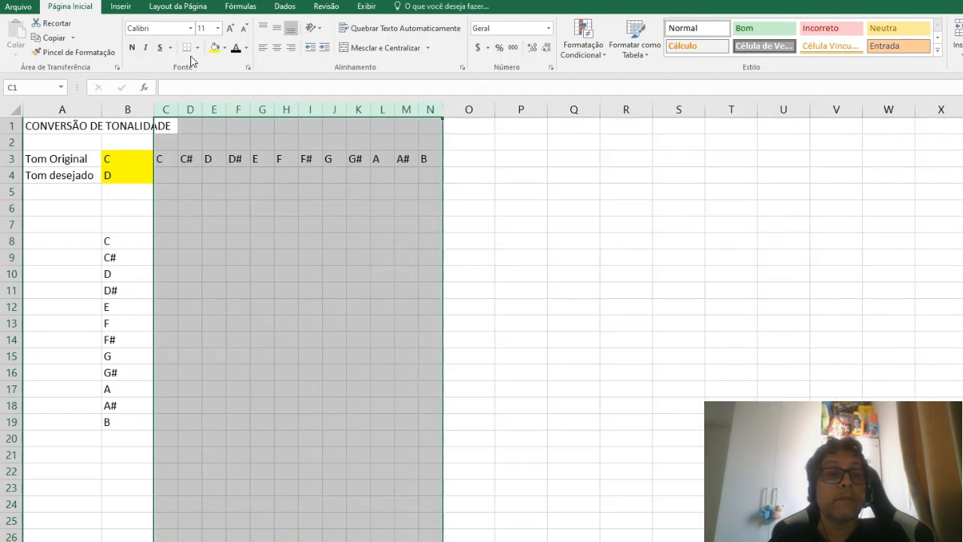
left_click(282, 47)
left_click(521, 209)
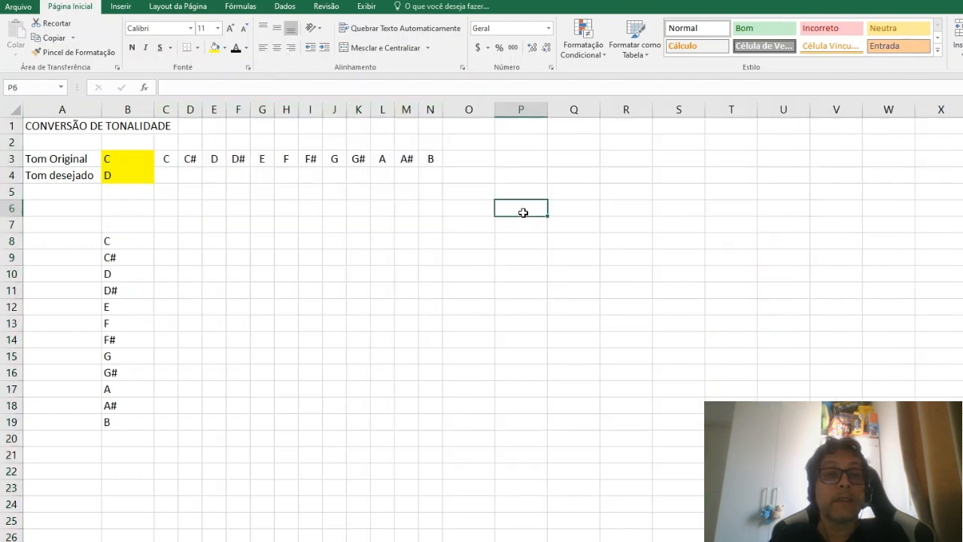
left_click(123, 160)
left_click(128, 181)
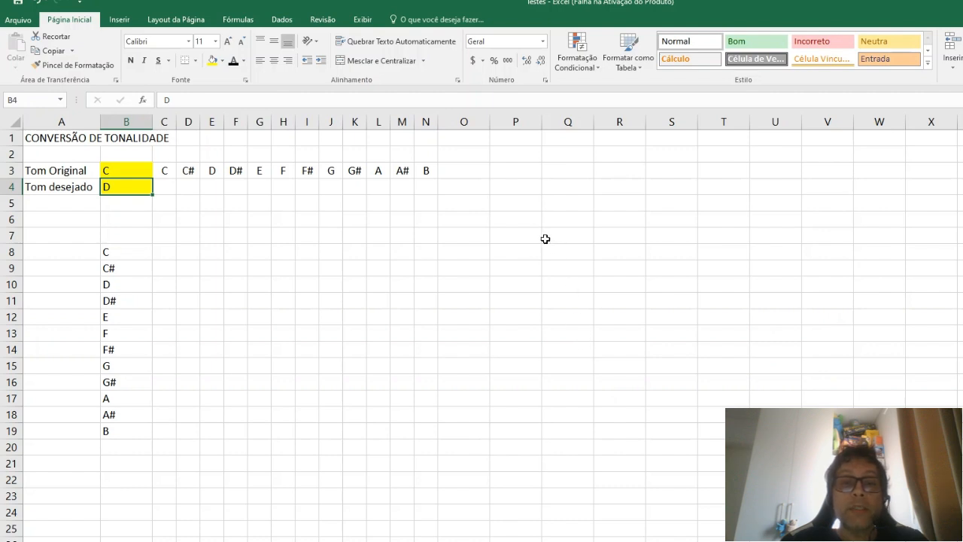
Step: Enter JAN in P5 and fill the month series down to P10
left_click(523, 203)
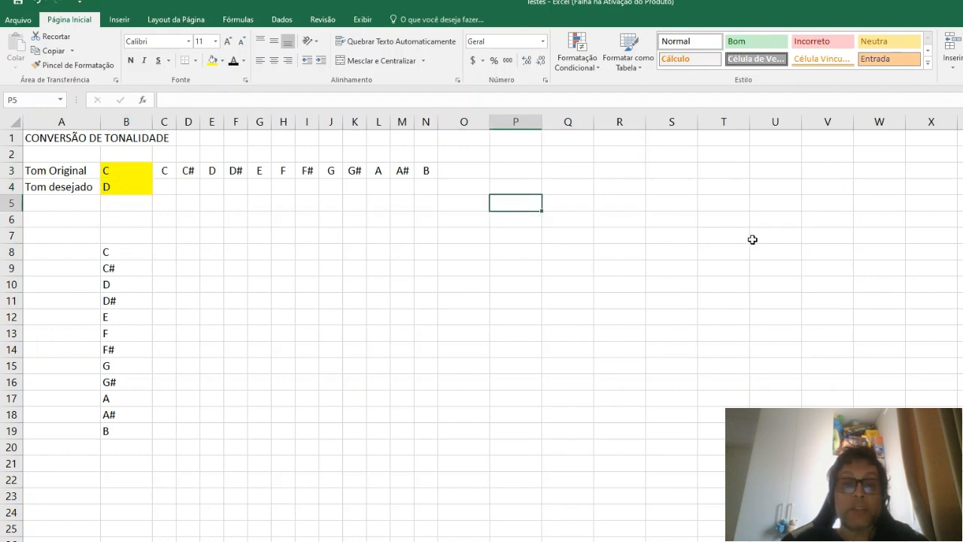
type("J")
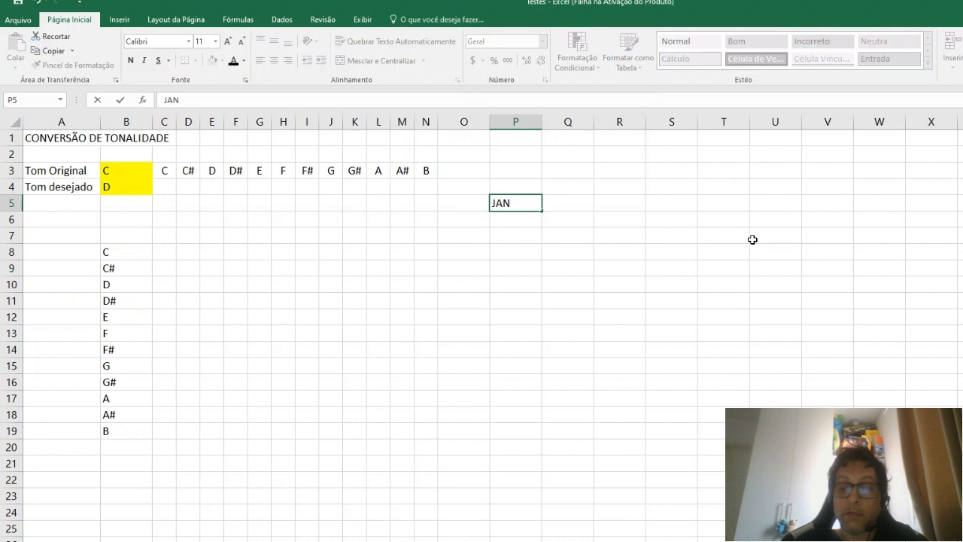
type("AN")
key("Return")
left_click(520, 203)
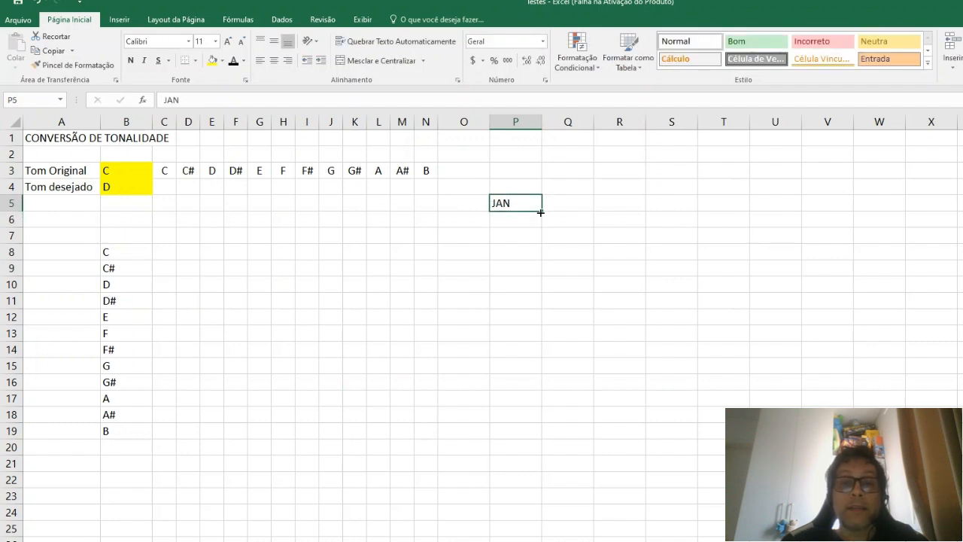
left_click_drag(541, 213, 541, 299)
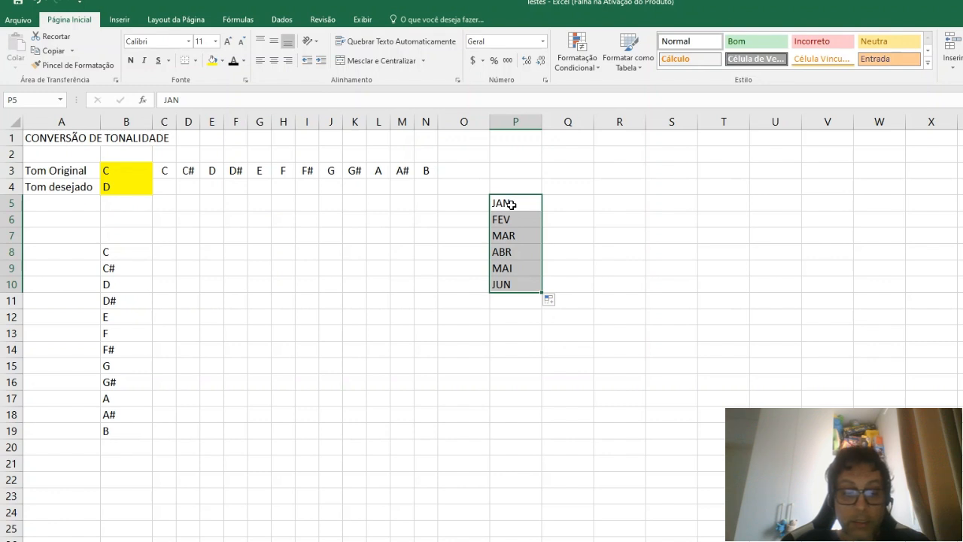
Step: Replace P5 with seg and fill the weekday series across to S5
type("se")
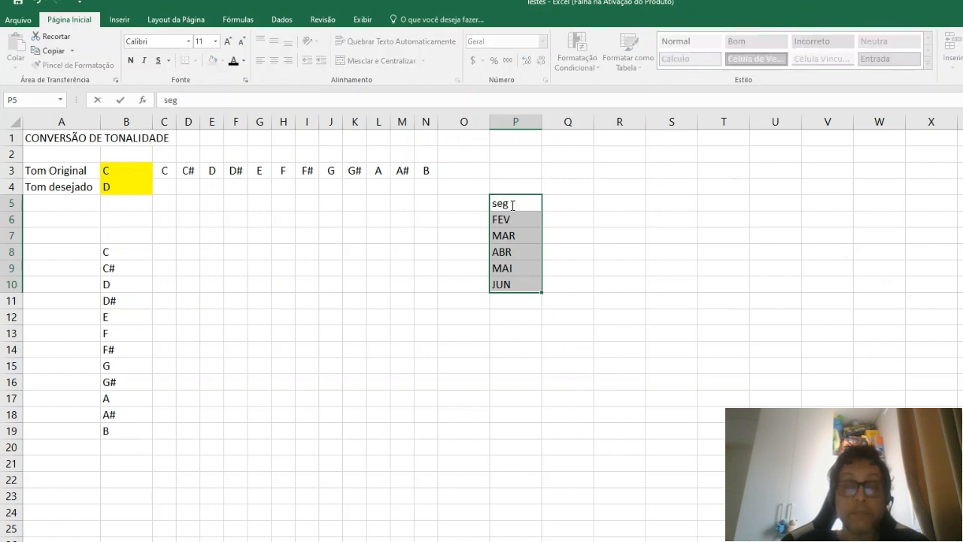
type("g")
key("Return")
left_click(510, 203)
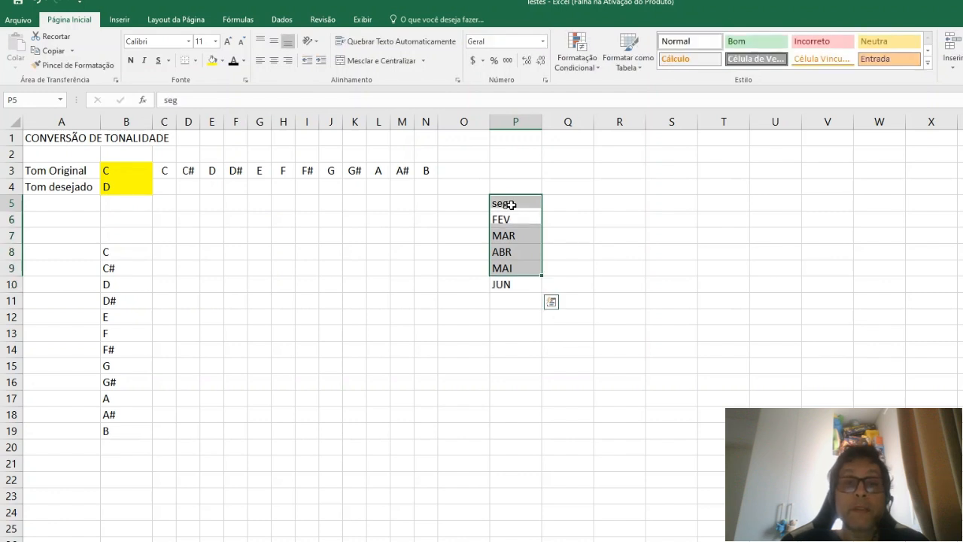
left_click_drag(541, 212, 689, 209)
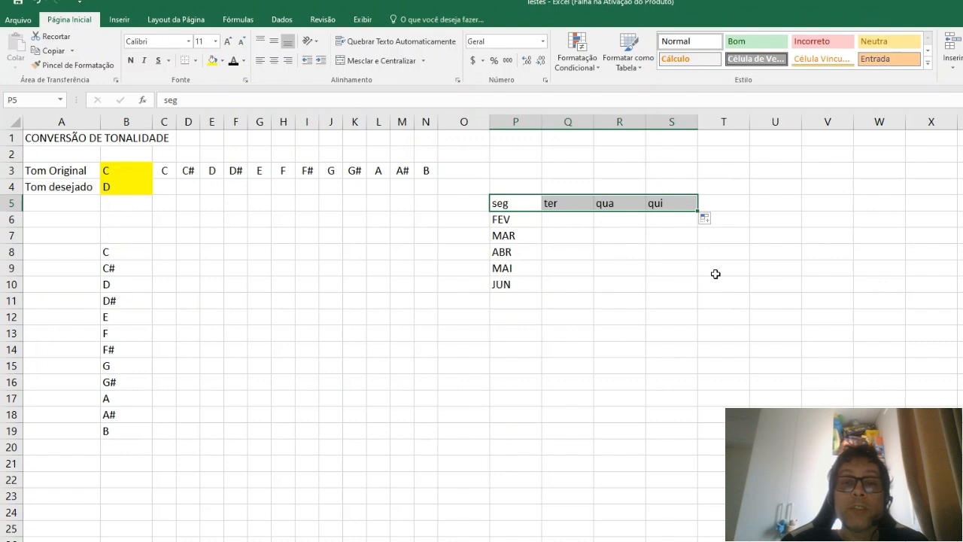
left_click(715, 274)
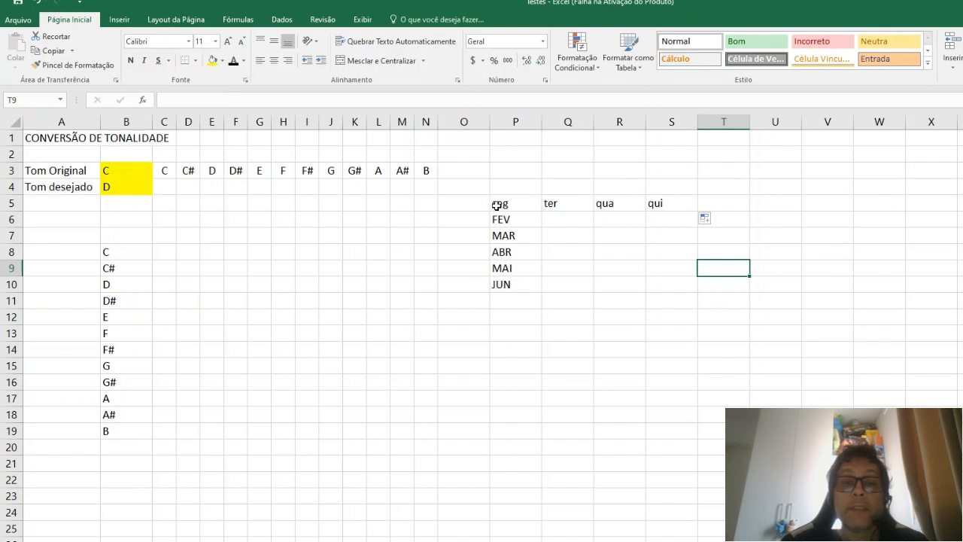
Step: Clear the example month and weekday series from P5:S10
left_click_drag(496, 205, 677, 283)
key("Delete")
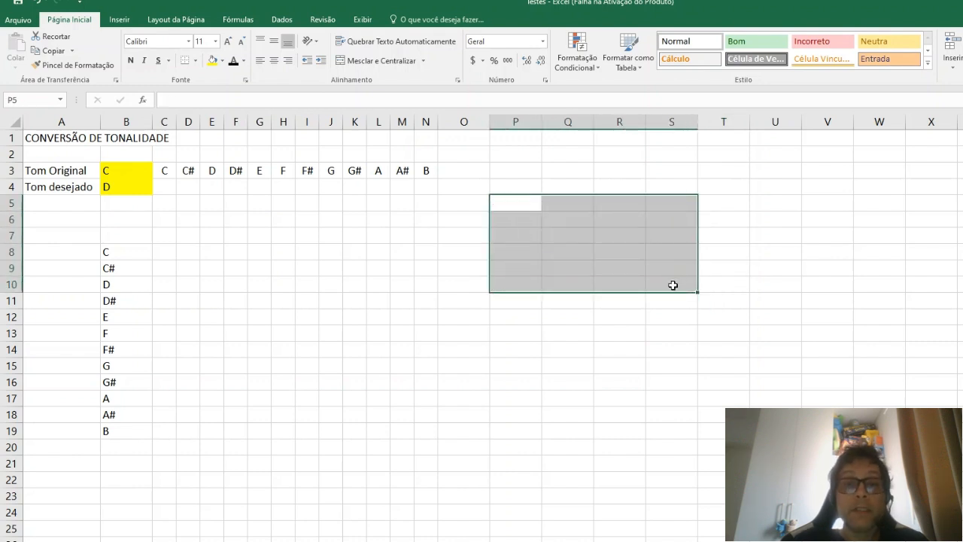
left_click(507, 205)
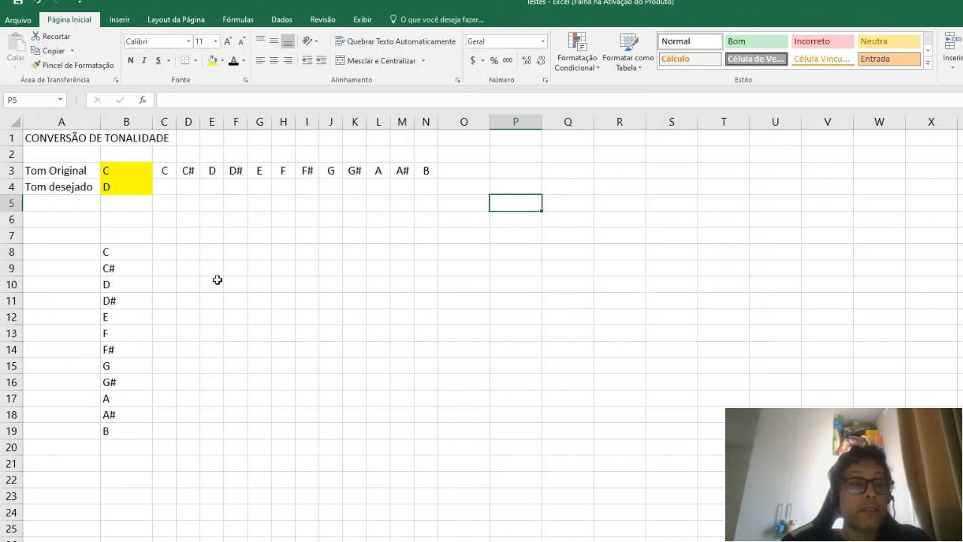
Step: Enter the example notes C in O7 and C# in P7
left_click_drag(134, 251, 128, 436)
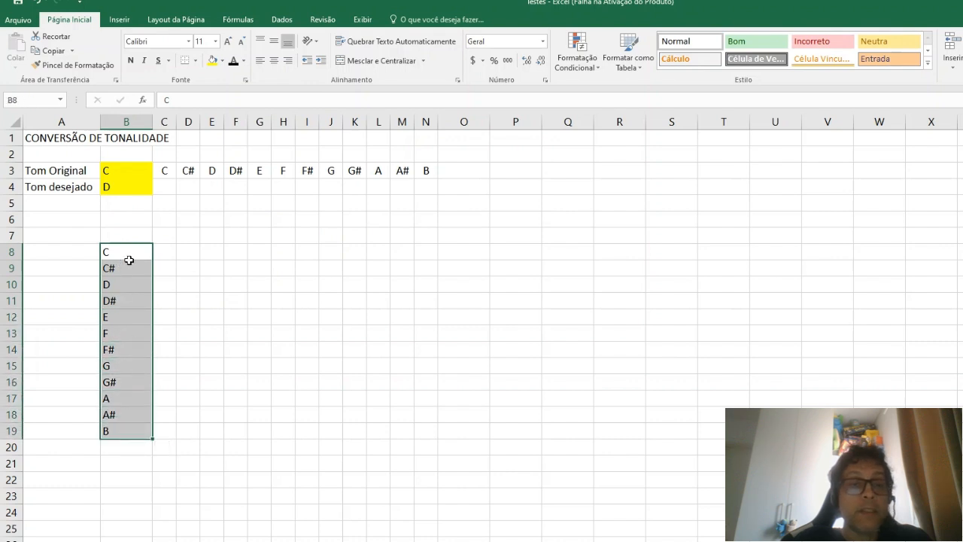
left_click(486, 234)
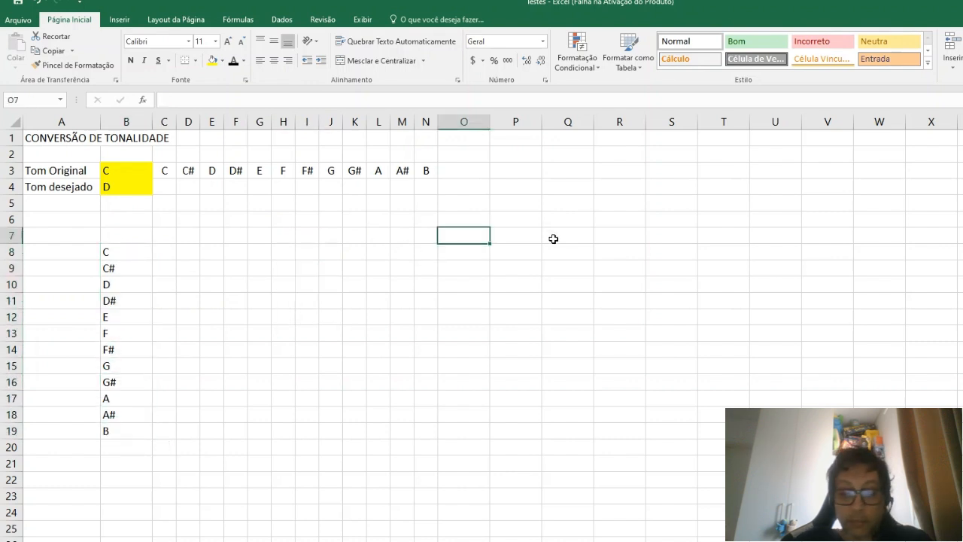
type("C")
key("Tab")
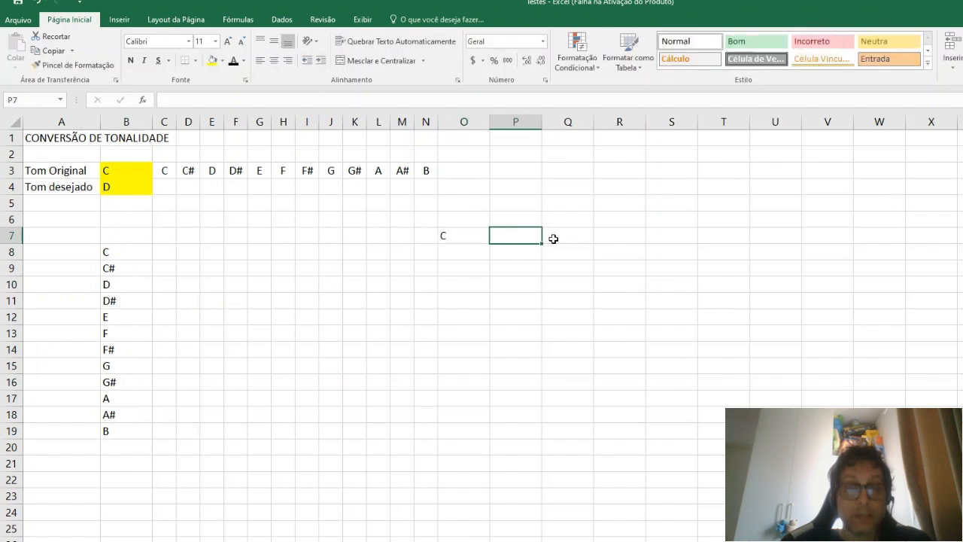
type("C")
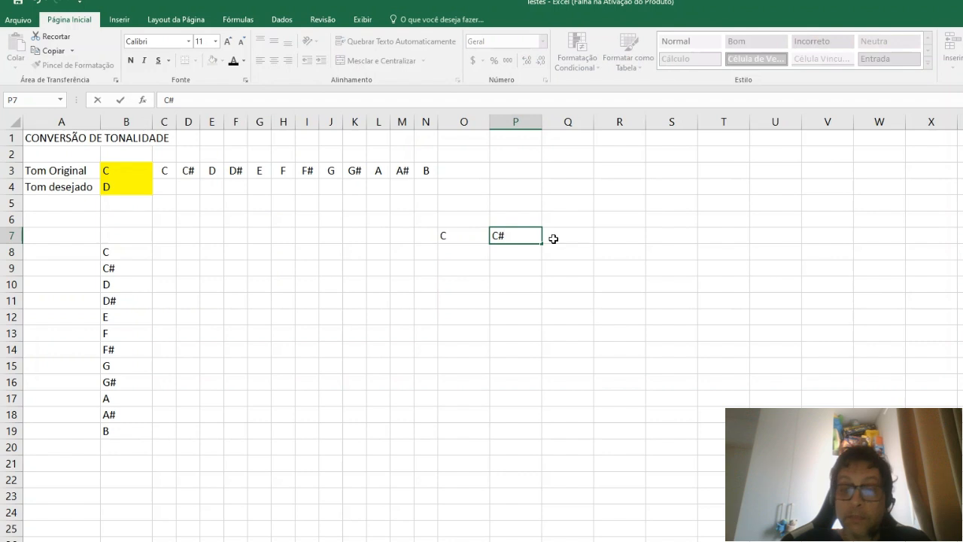
type("#")
key("Return")
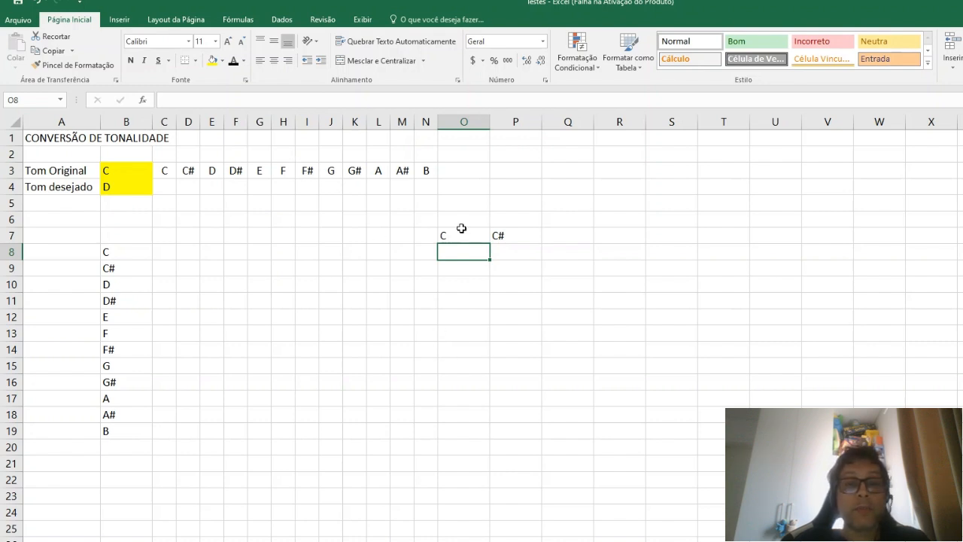
Step: Clear the example notes from the range N6:P9
left_click_drag(433, 219, 533, 265)
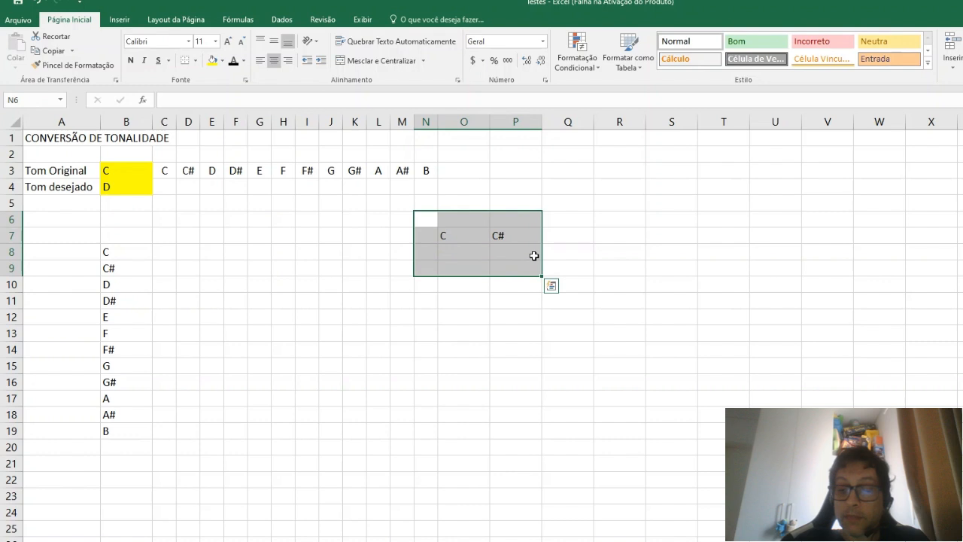
key("Delete")
left_click(470, 217)
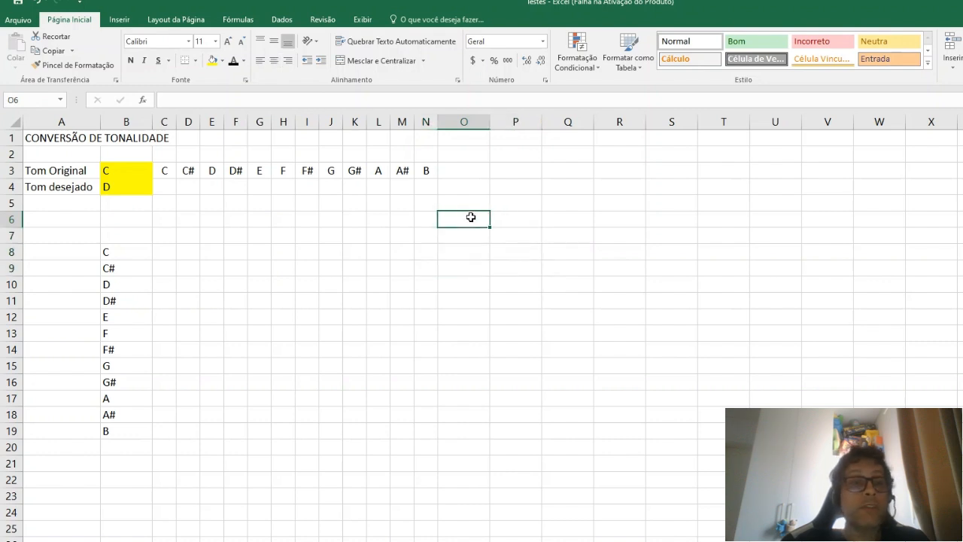
Step: Open the custom lists editor from the advanced Excel options
left_click(20, 20)
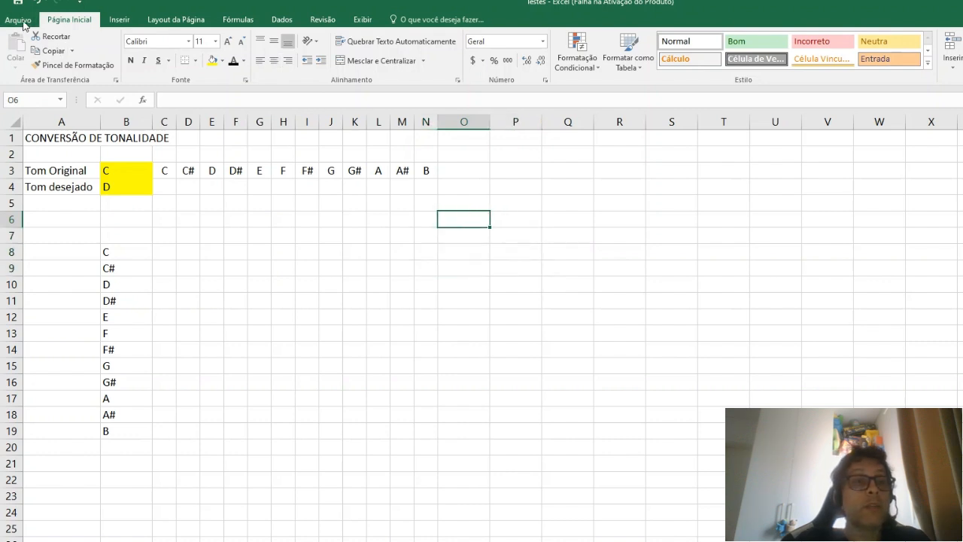
left_click(30, 326)
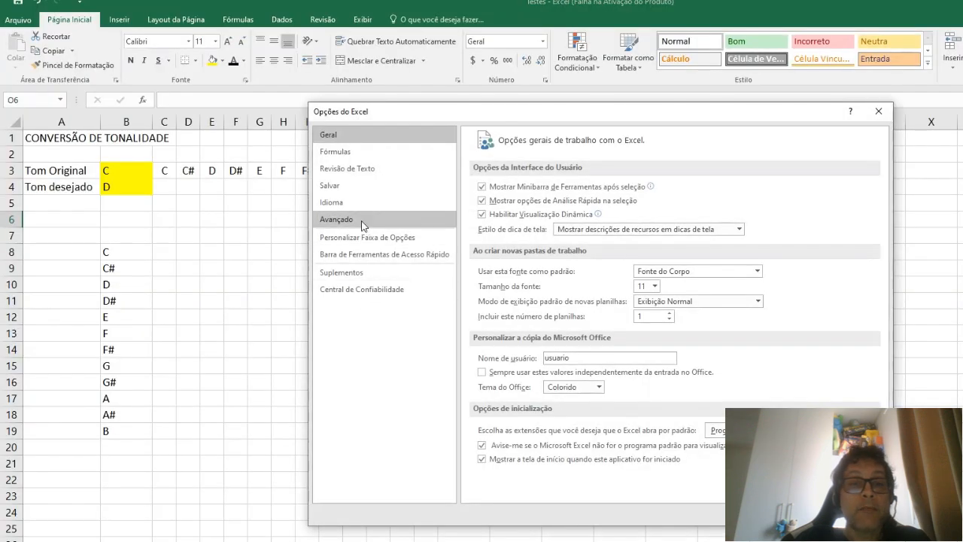
left_click(337, 219)
scroll(676, 294, "down", 5)
scroll(675, 295, "down", 15)
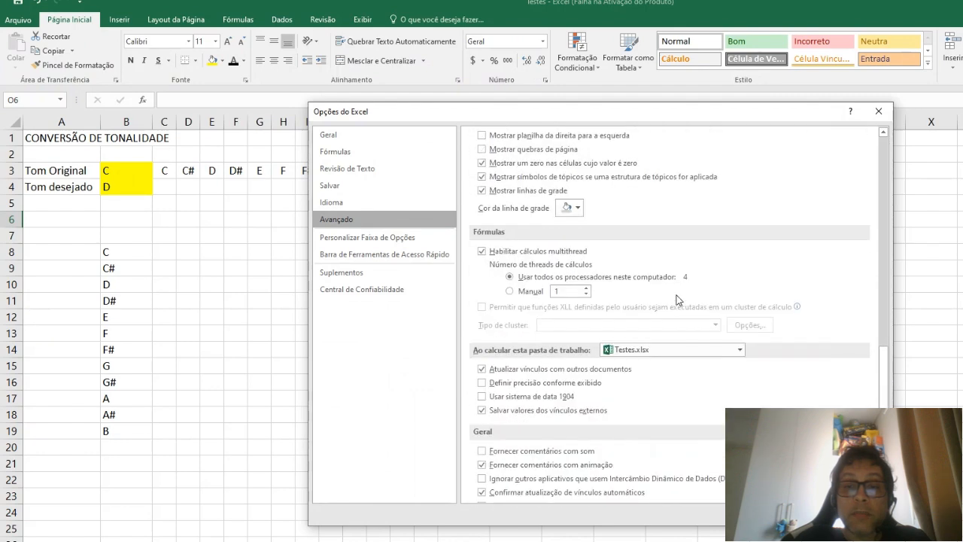
scroll(675, 299, "down", 5)
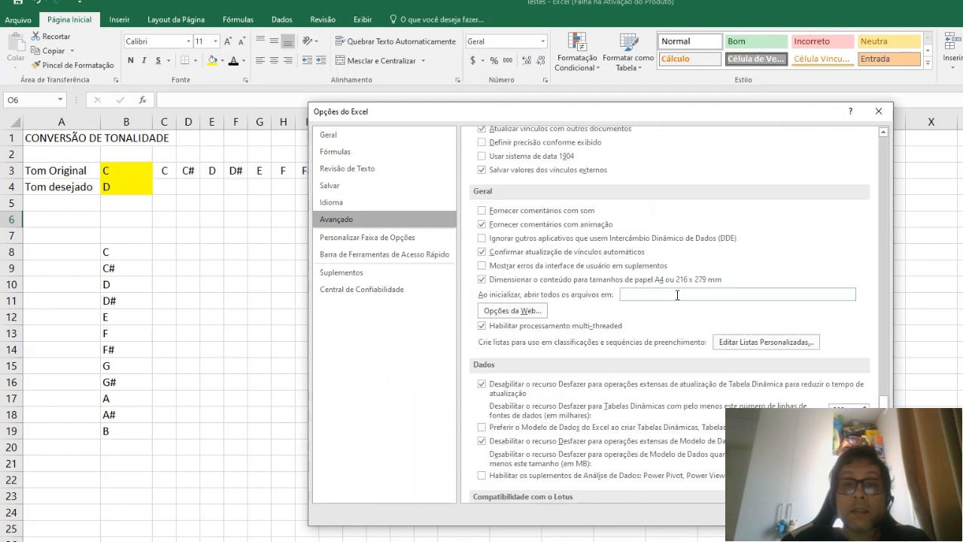
left_click(768, 345)
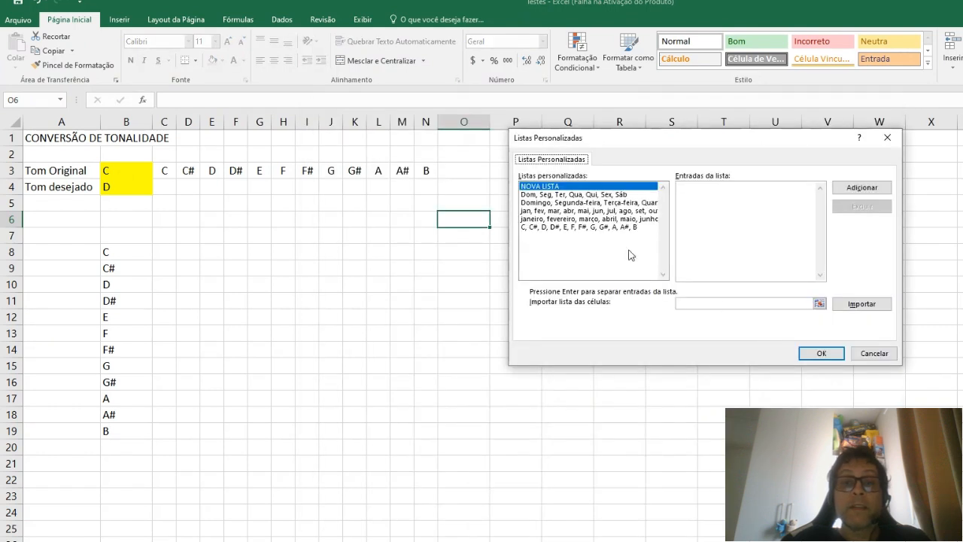
Step: Check the new-list entry and the entries of the custom note list, and close the editor without saving changes
left_click(542, 188)
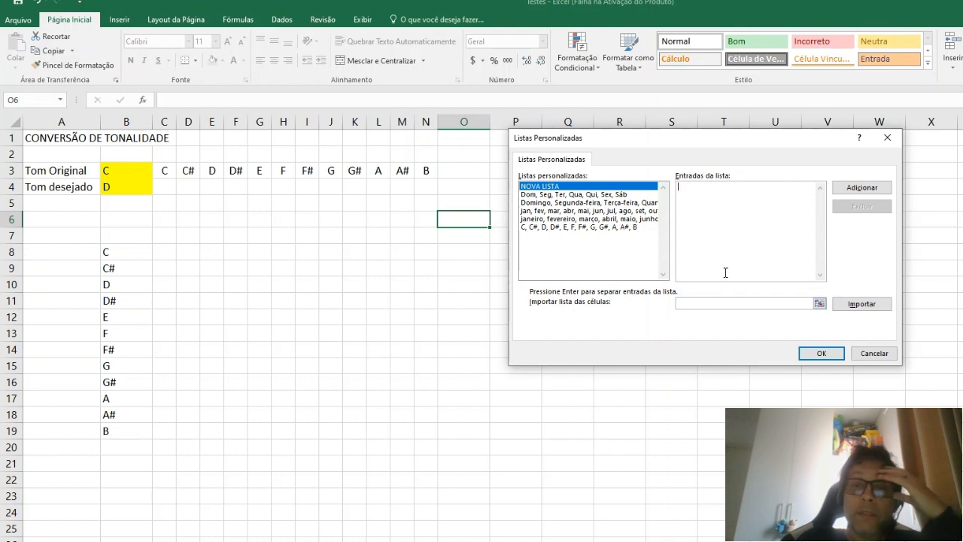
left_click(566, 228)
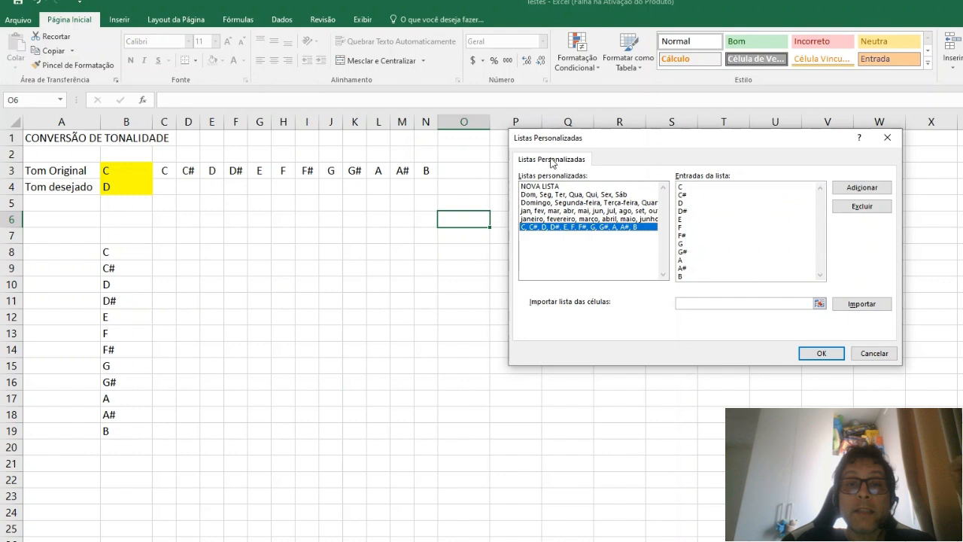
left_click(883, 356)
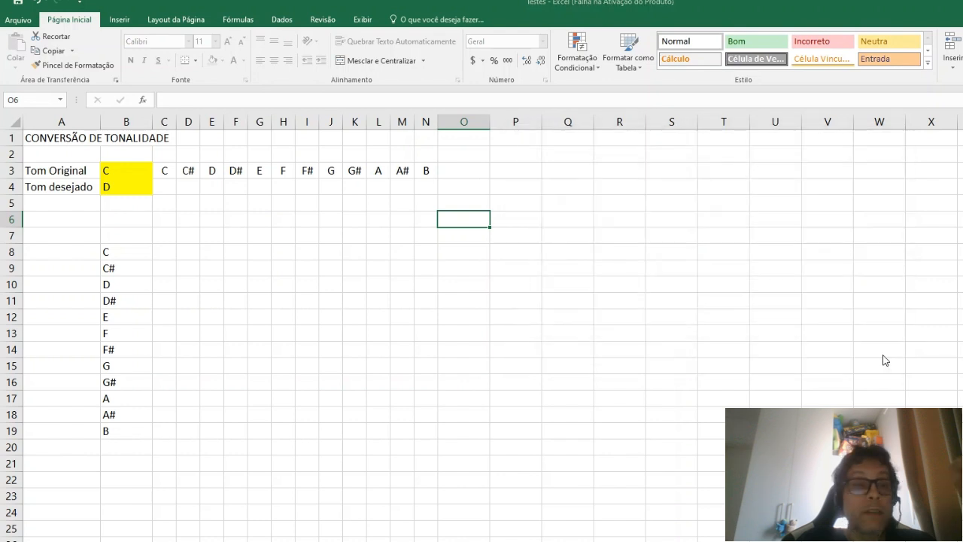
Step: Number the columns 1 to 12 in C2:N2 by entering 1 and 2 and filling the series across
left_click(859, 514)
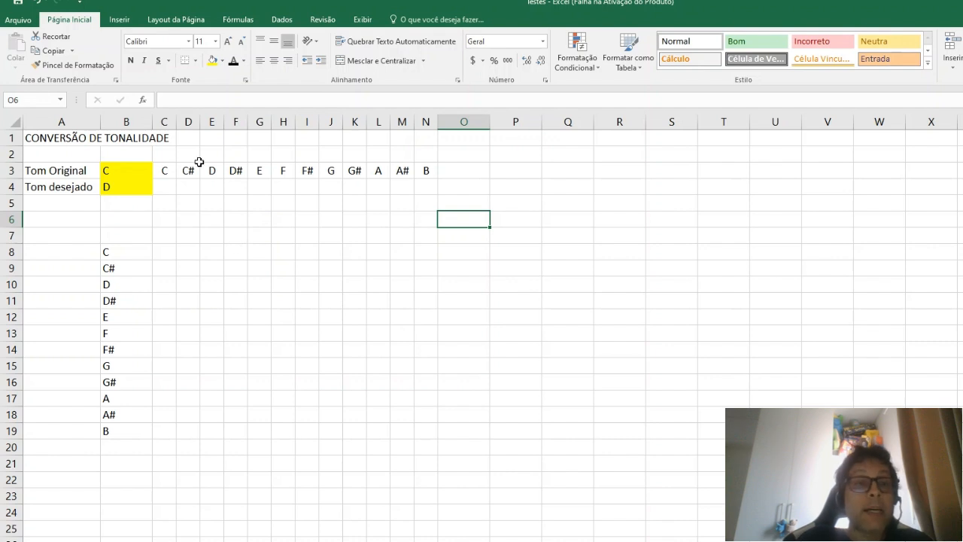
left_click(159, 154)
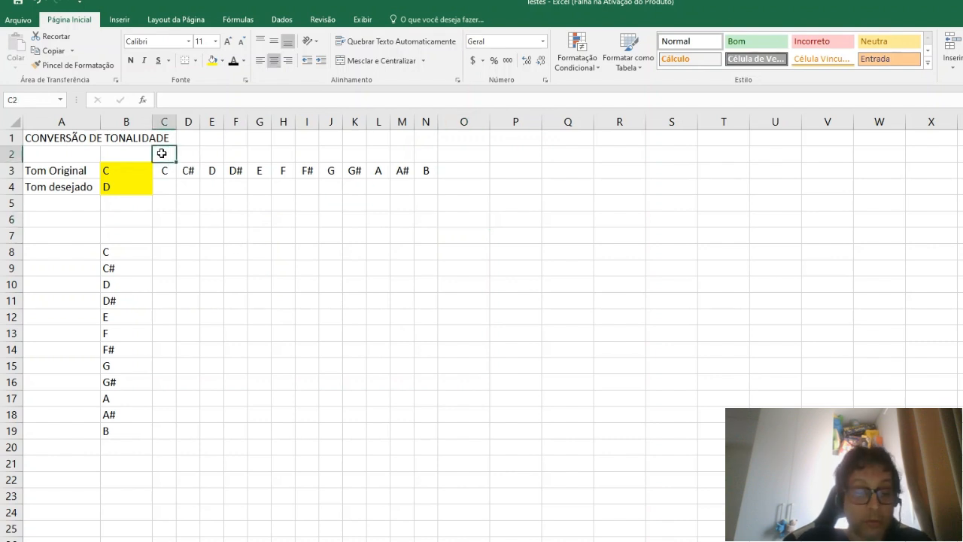
type("1")
key("Tab")
type("2")
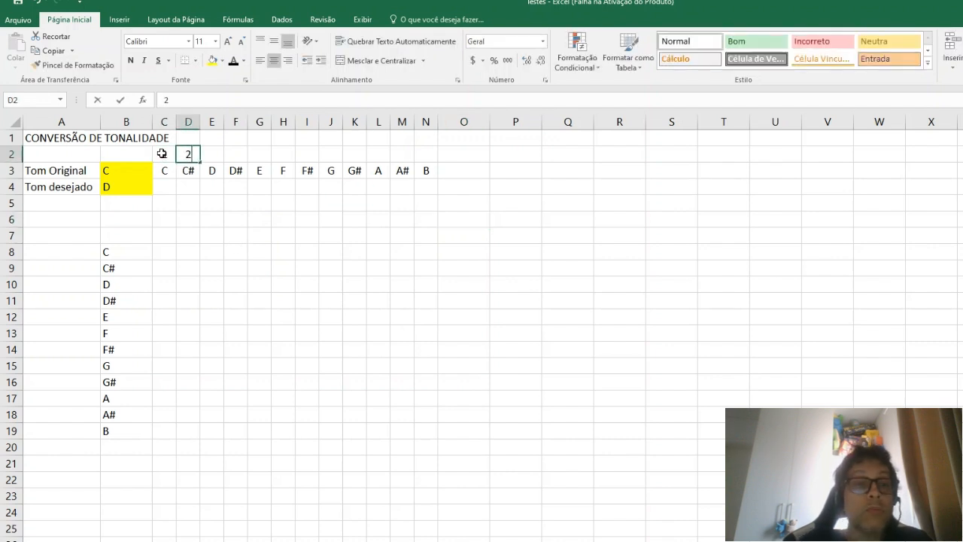
left_click(161, 154)
key("shift+Right")
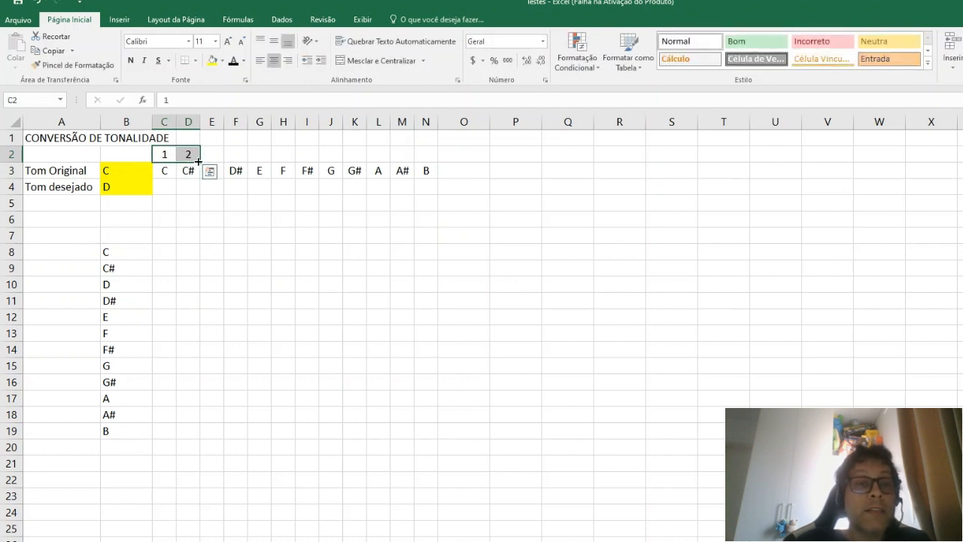
left_click_drag(198, 160, 433, 155)
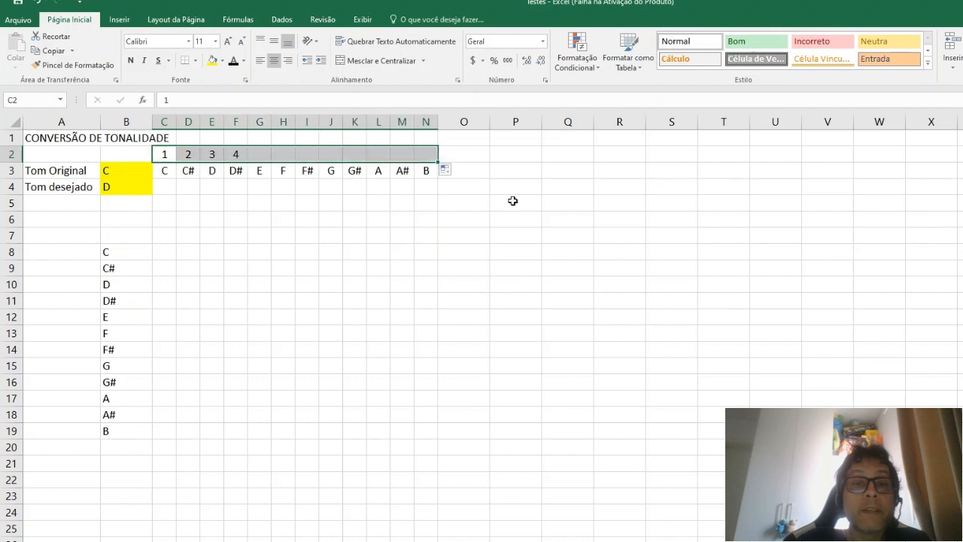
left_click(514, 203)
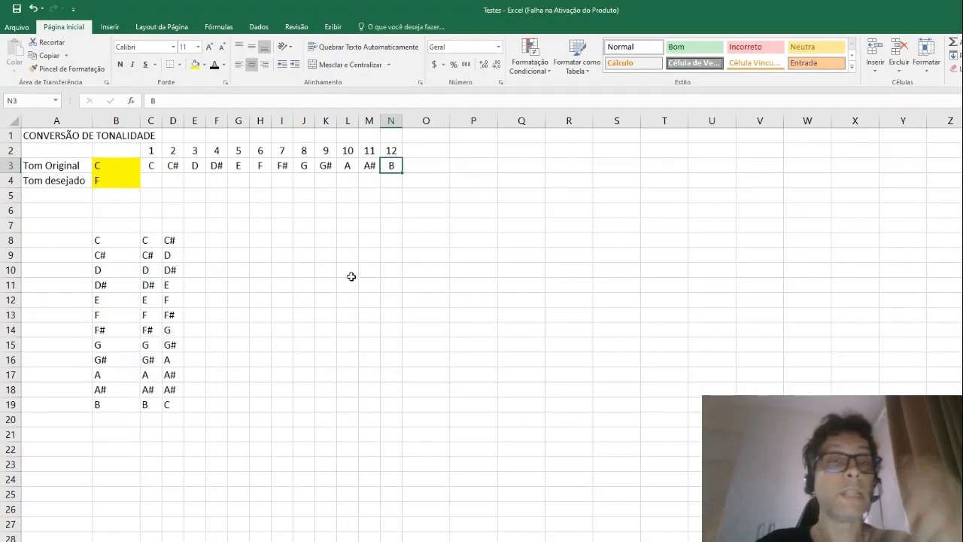
Step: Extend the starting note pairs in C8:D8 and C9:D9 across their rows to column N as fill series
left_click(153, 240)
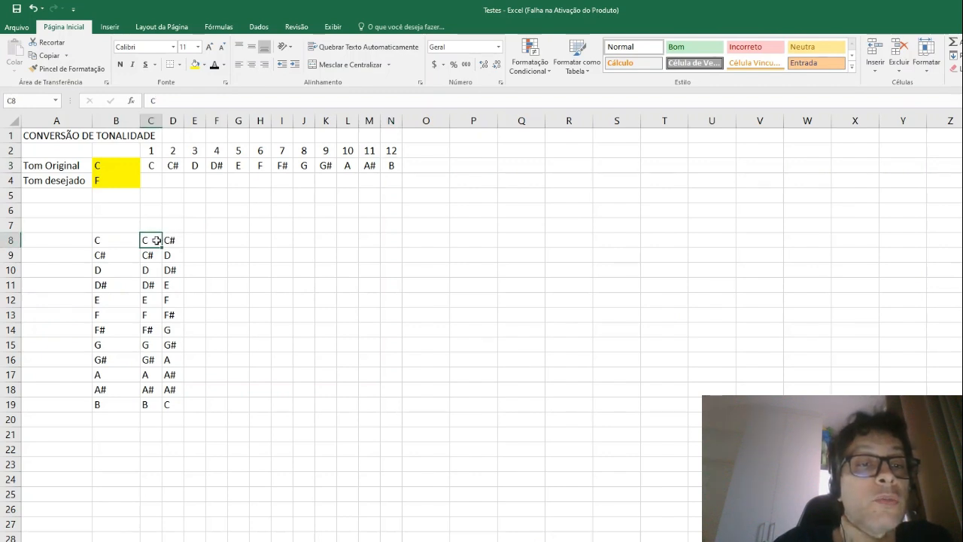
left_click_drag(149, 240, 173, 242)
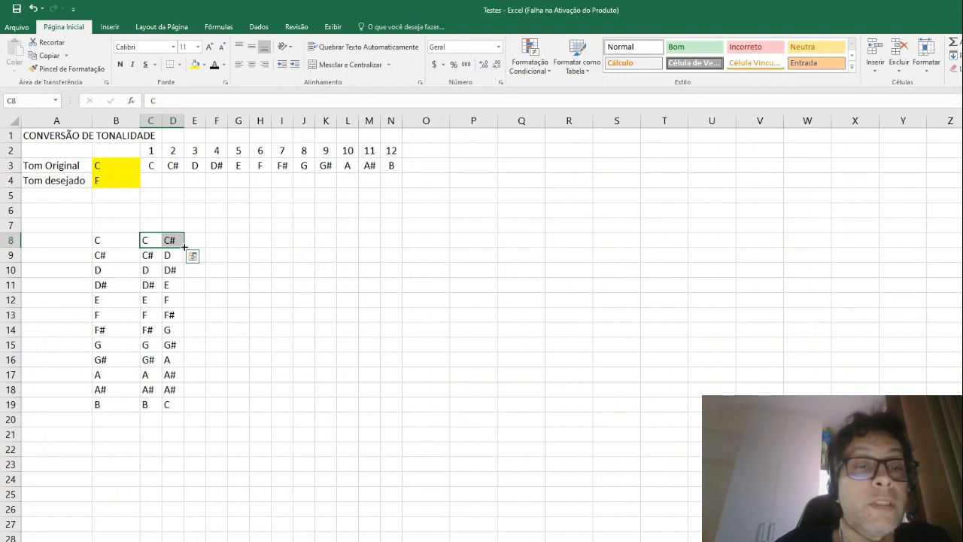
left_click_drag(185, 246, 402, 240)
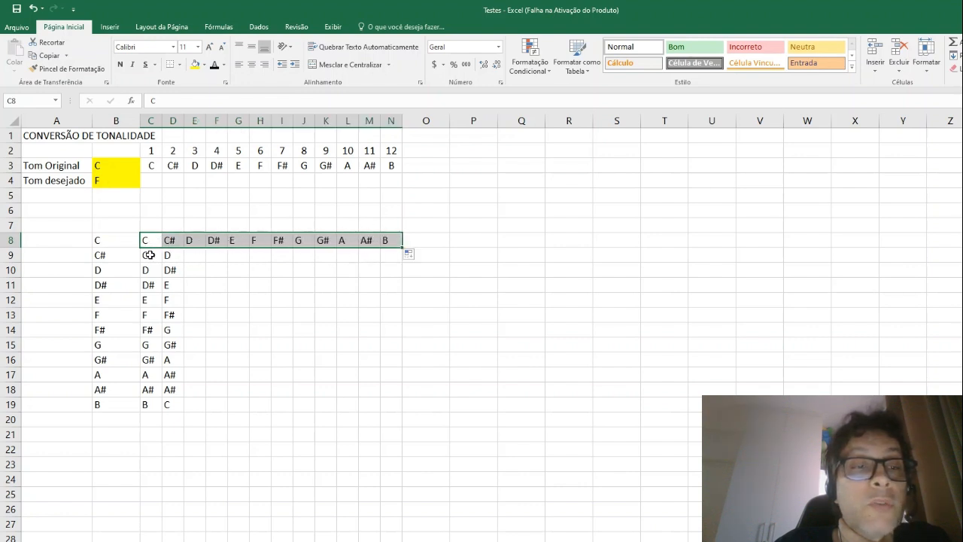
left_click_drag(149, 255, 175, 256)
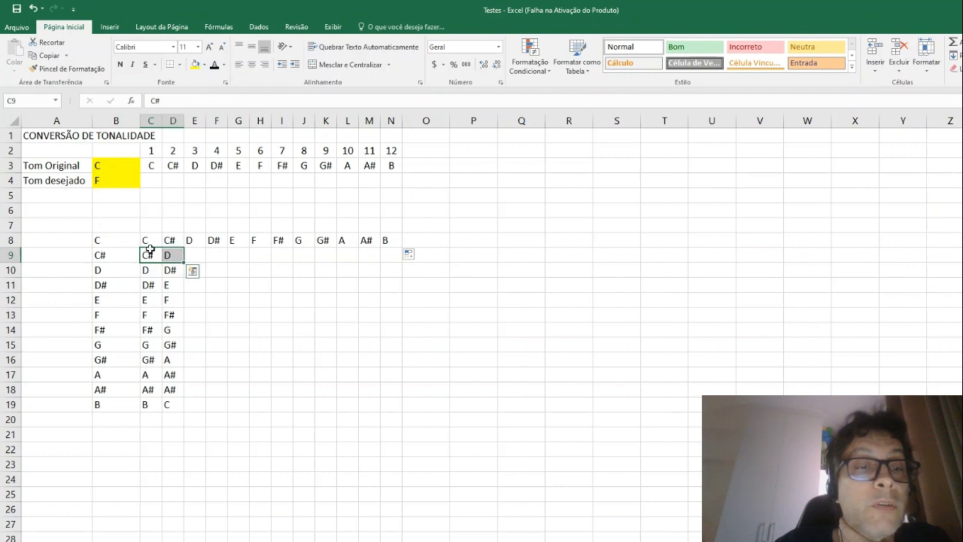
left_click_drag(183, 261, 404, 253)
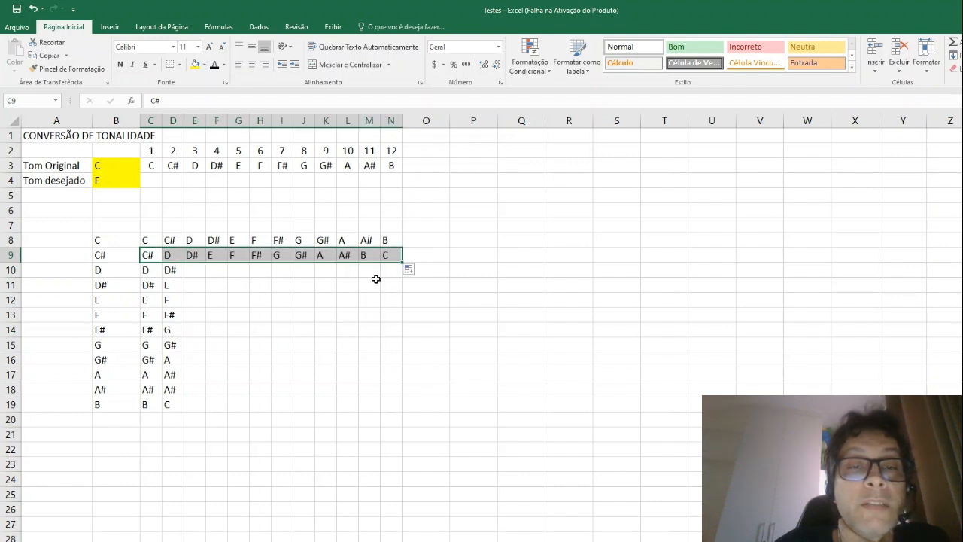
Step: Fill the note series from C10:D19 across to column N to complete the conversion table
left_click_drag(147, 271, 179, 406)
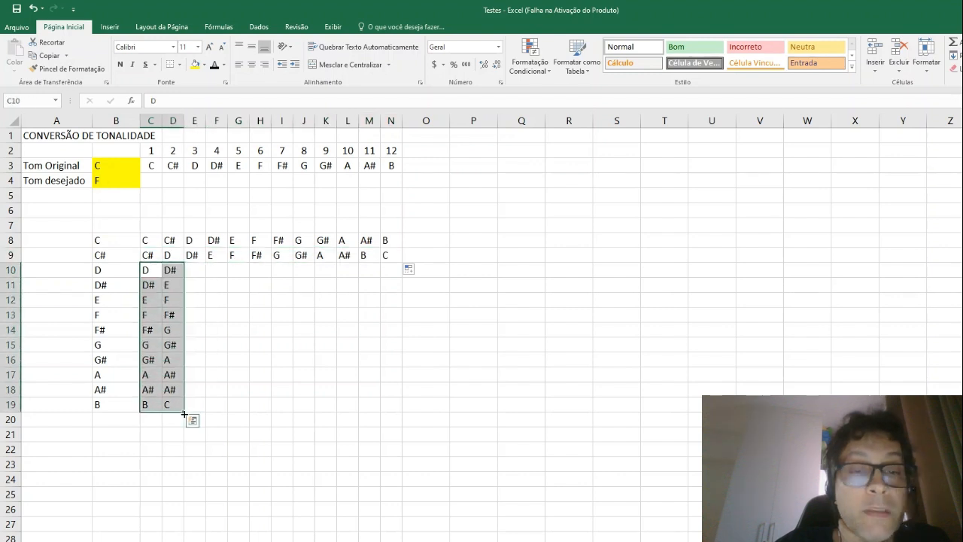
left_click_drag(187, 413, 392, 391)
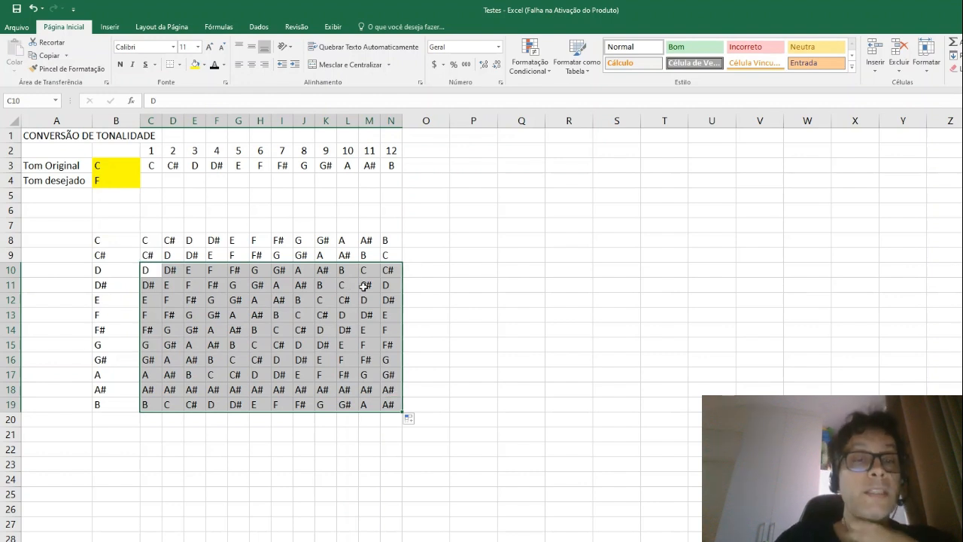
left_click(448, 273)
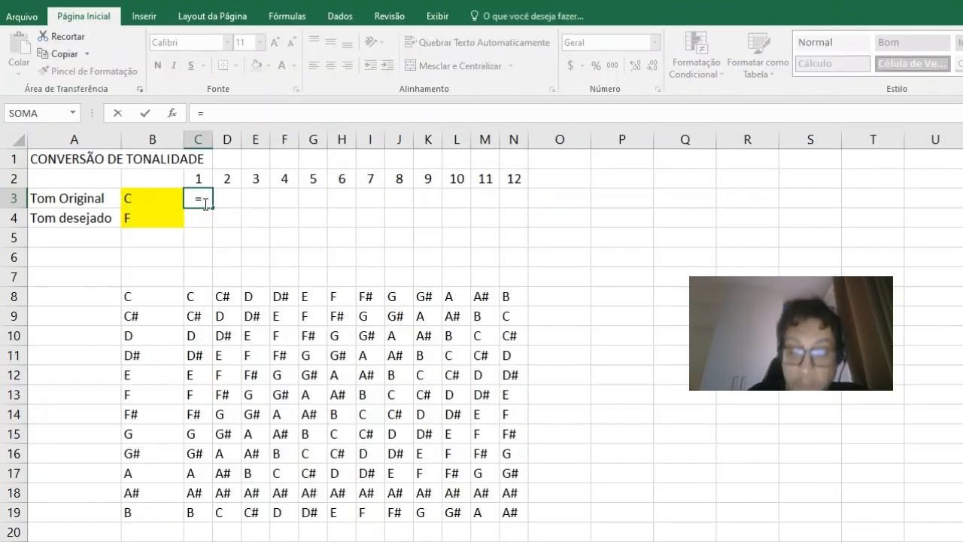
Step: Start a PROCV formula in C3 with the absolute reference $B$3 as the lookup value
type("proc")
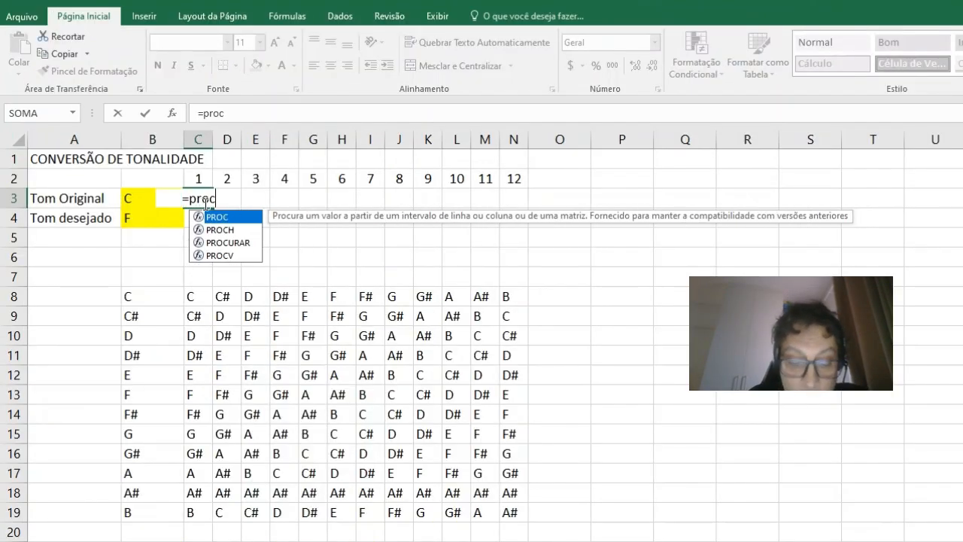
type("v")
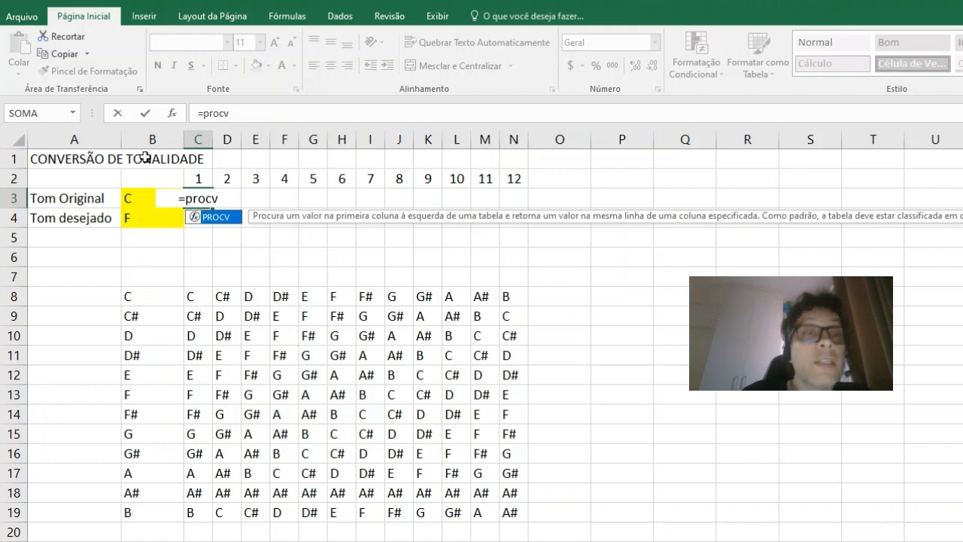
key("Tab")
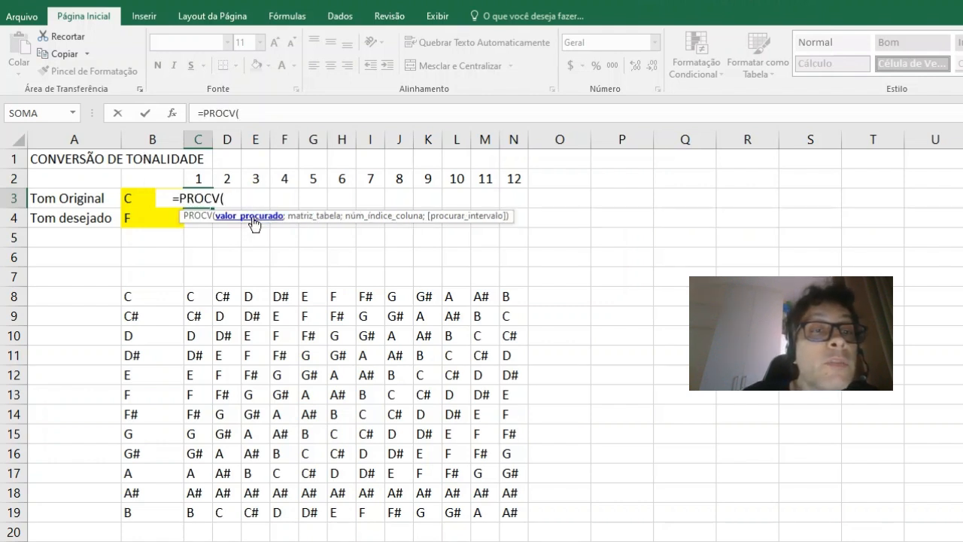
left_click(132, 199)
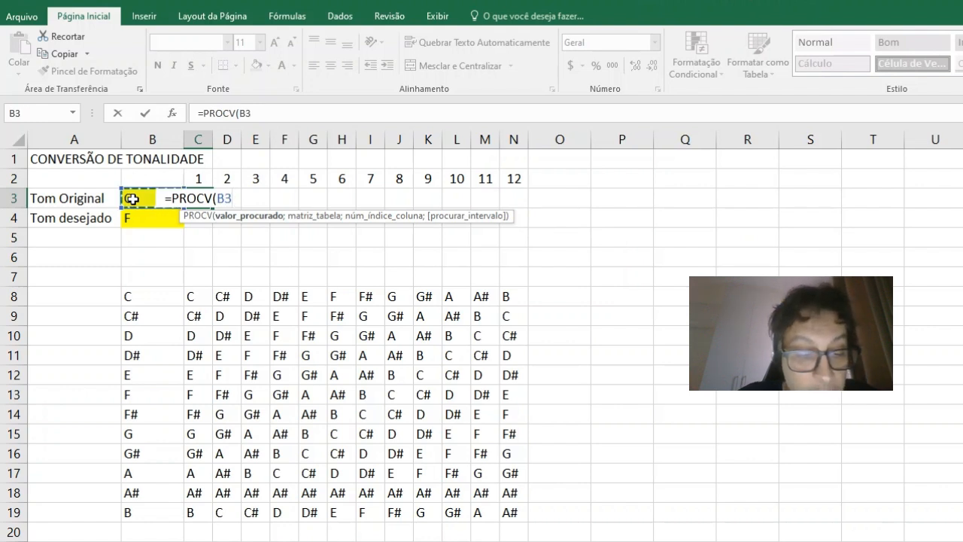
key("F4")
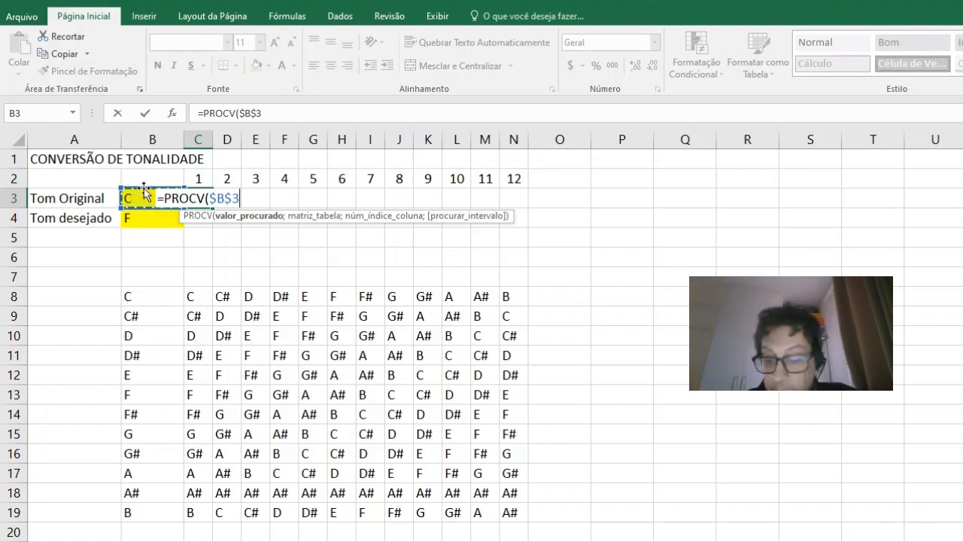
Step: Set the PROCV table to the absolute range $C$8:$N$19 and the column index to C$2
type(";")
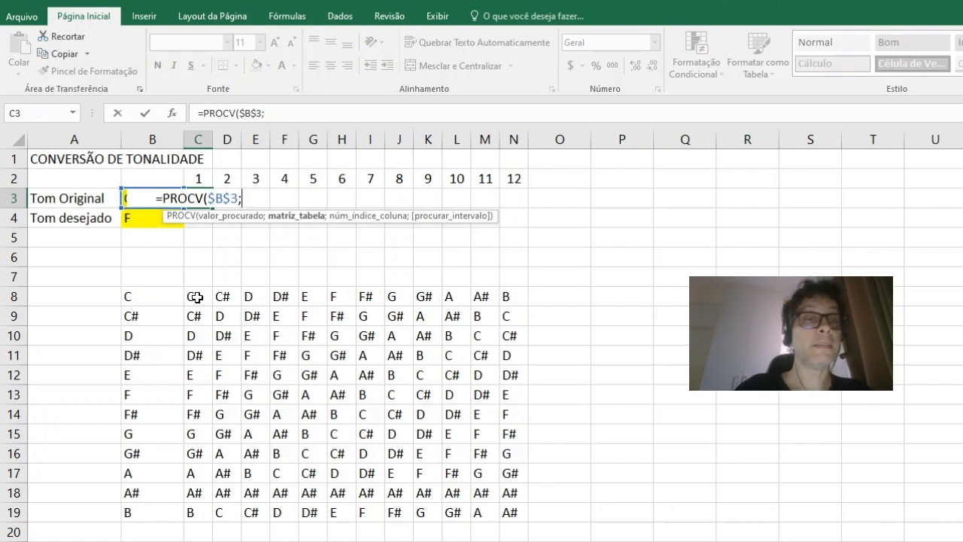
left_click_drag(197, 295, 512, 519)
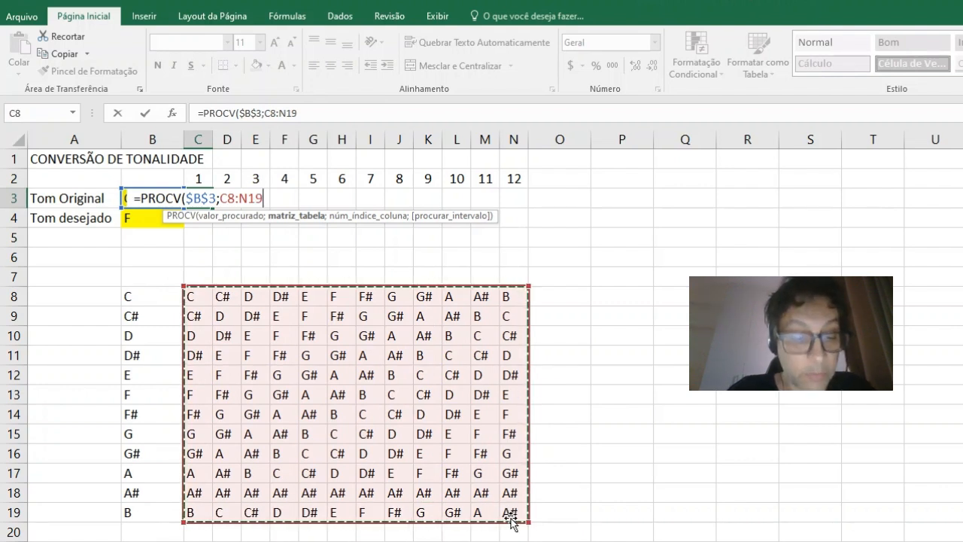
key("F4")
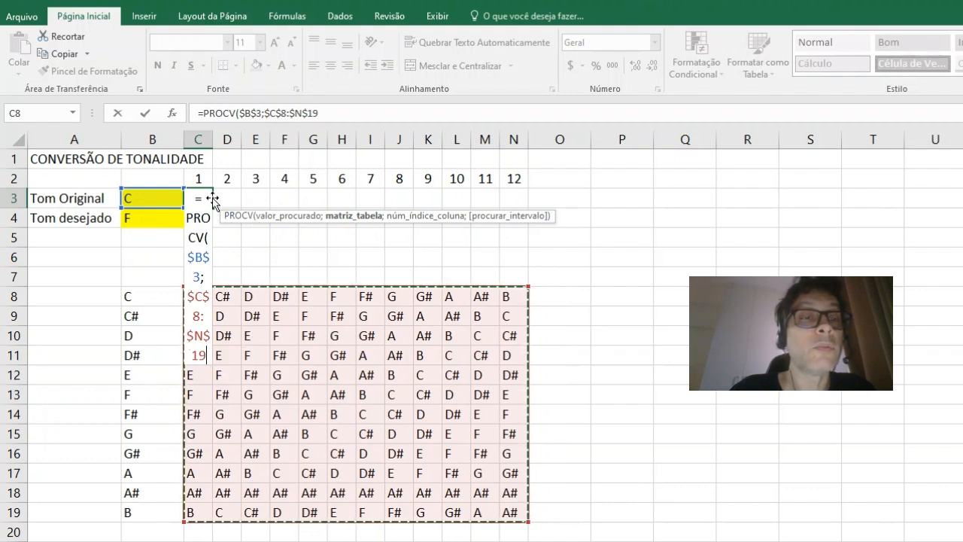
left_click(349, 113)
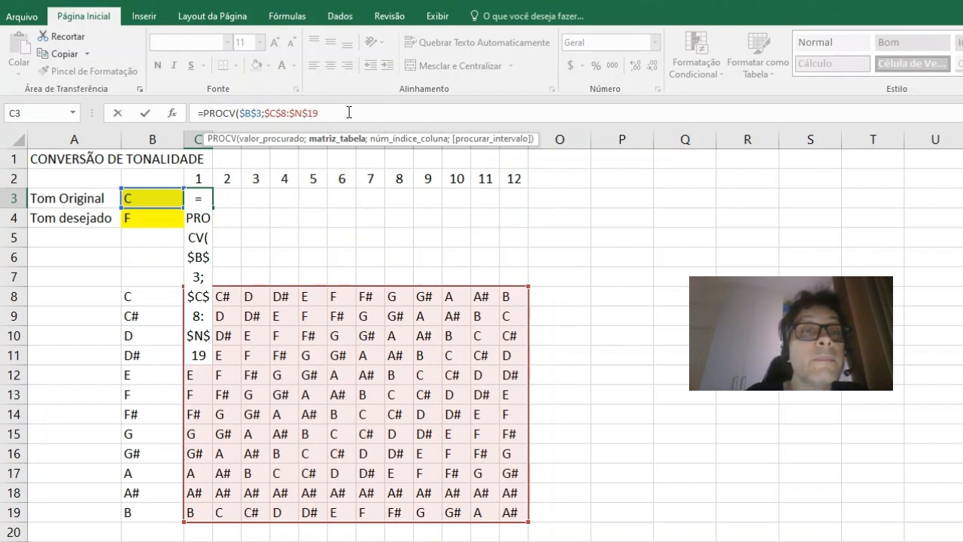
type(";")
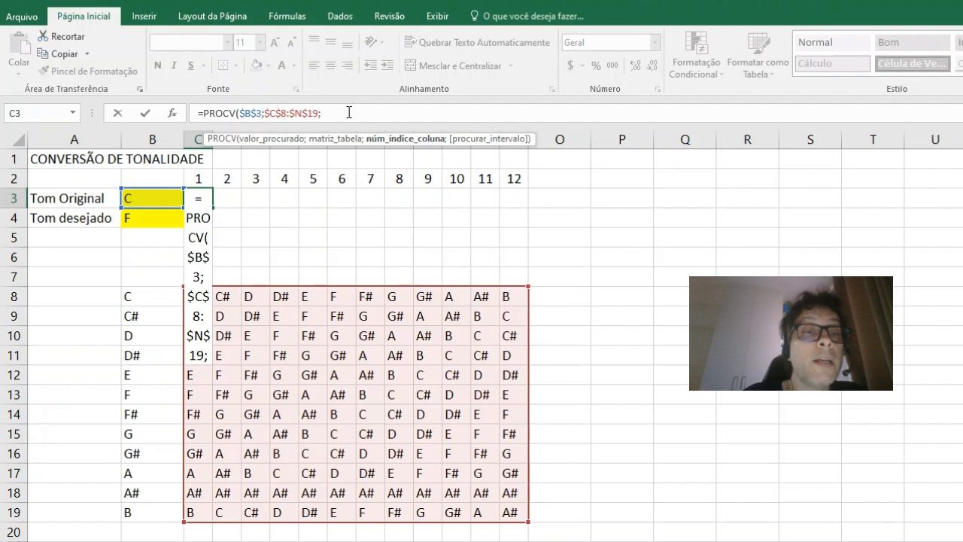
left_click(200, 178)
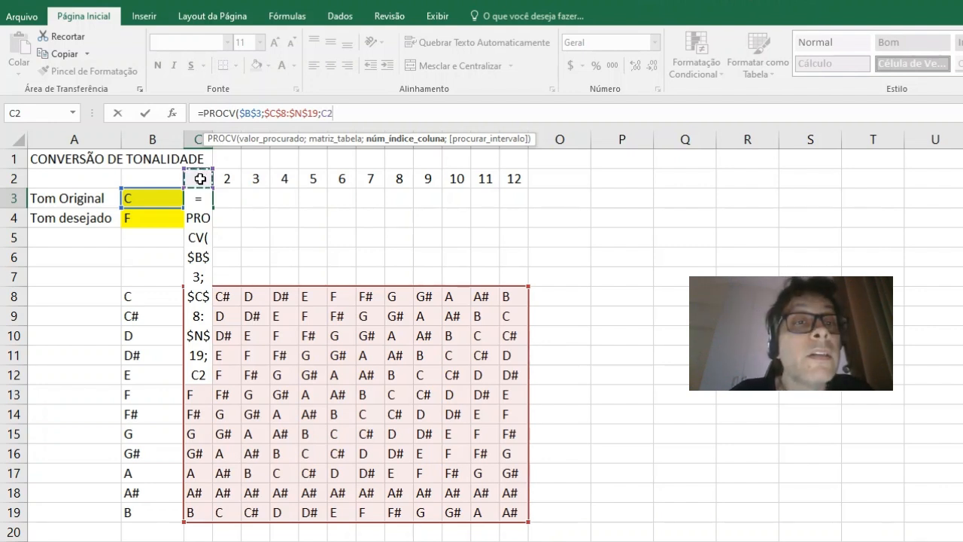
key("F4")
key("F4")
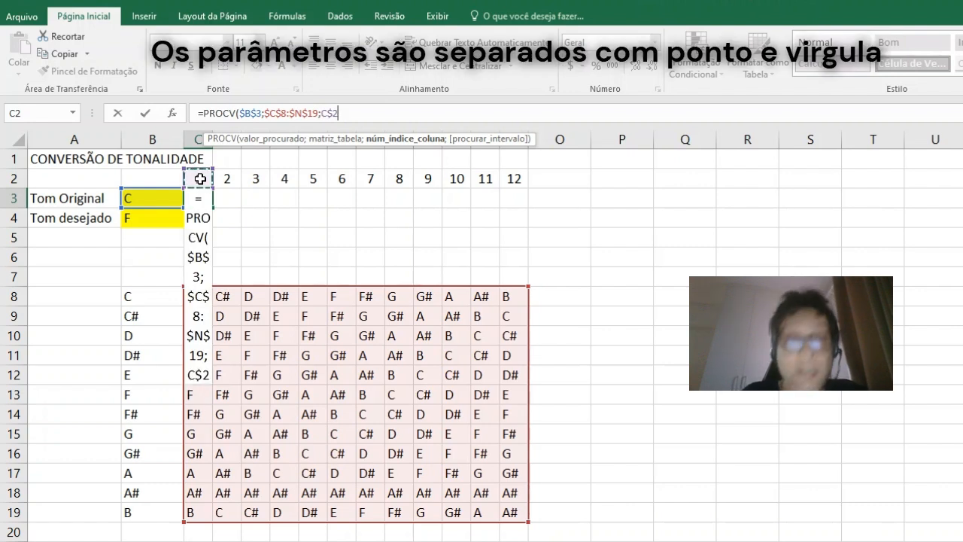
Step: Set the PROCV match argument to 0 for an exact match and complete the formula
type(";")
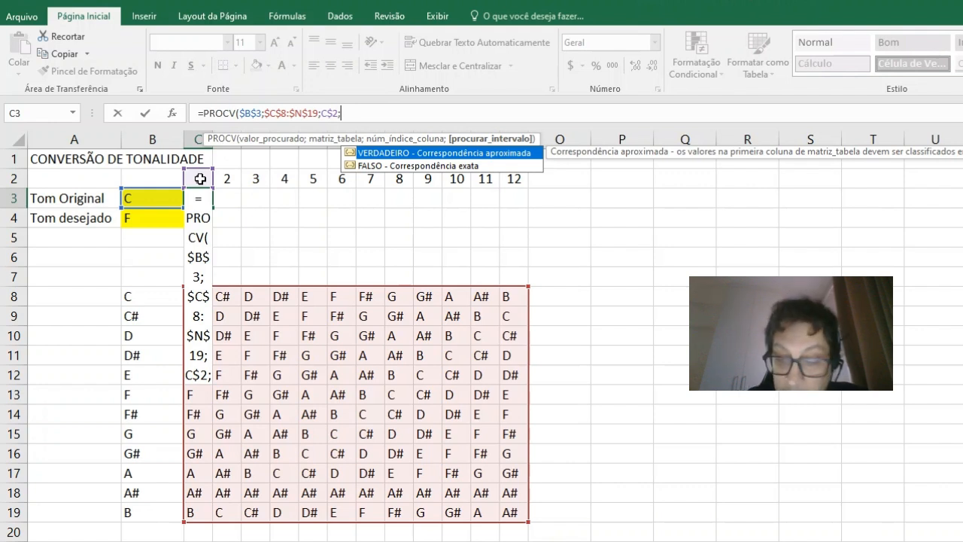
key("Down")
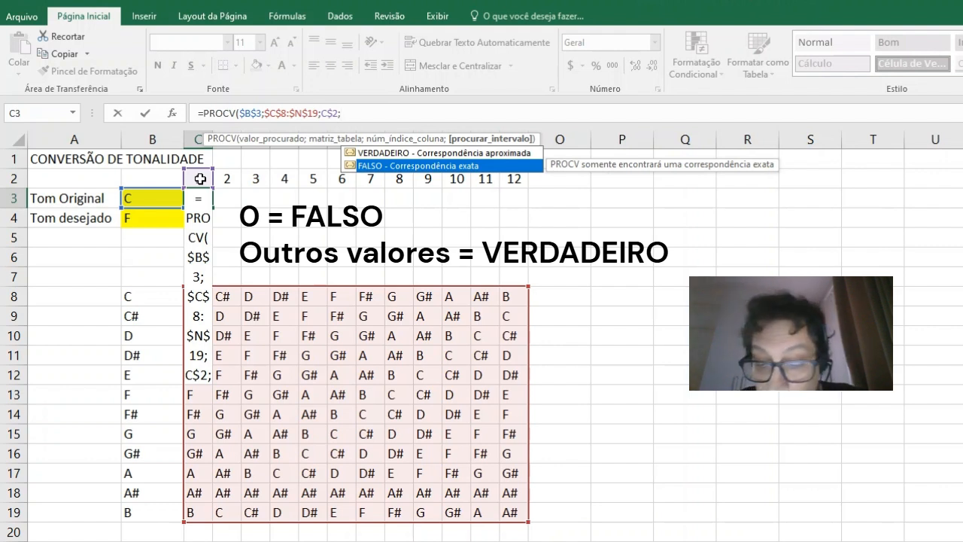
type("0")
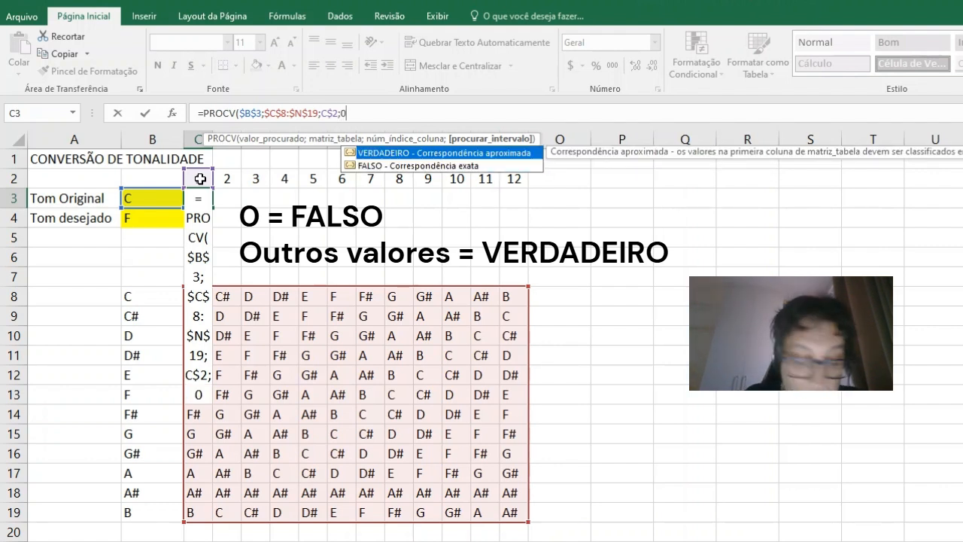
type(")")
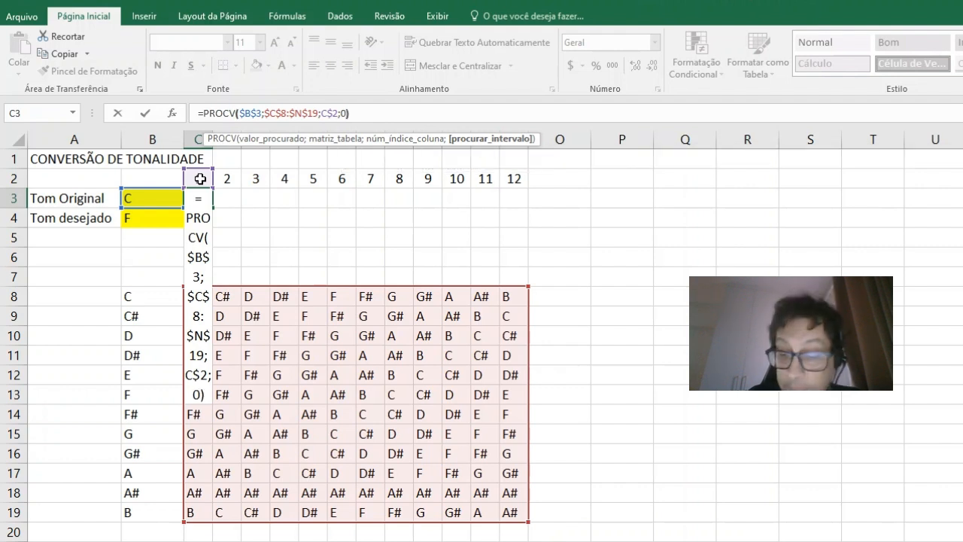
key("Return")
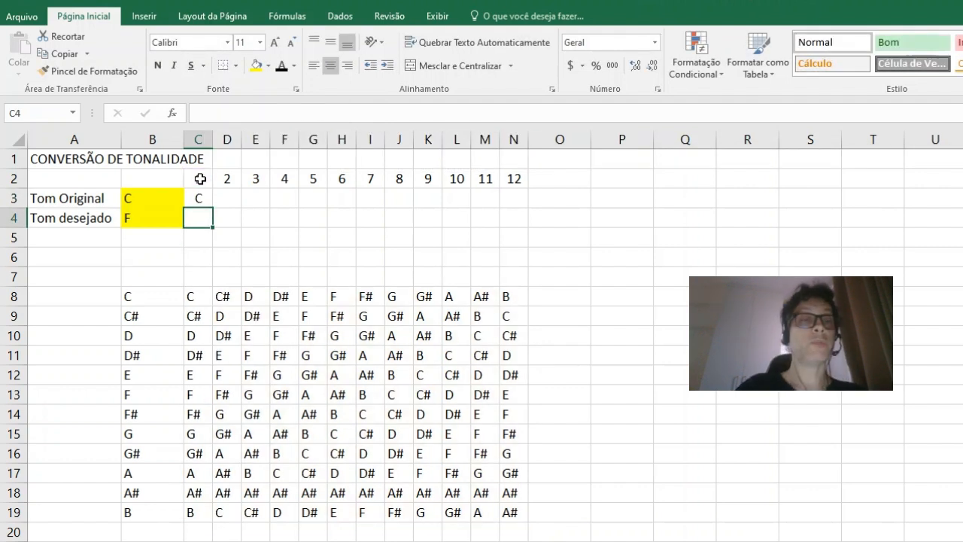
Step: Copy the PROCV formula from C3 into D3:N3
left_click(195, 197)
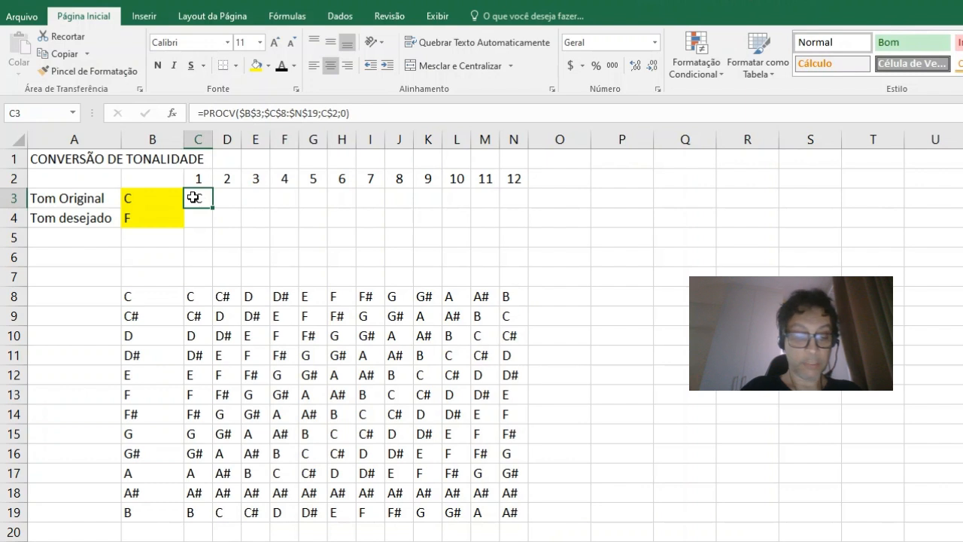
key("ctrl+c")
key("Right")
key("shift+Right")
key("shift+Right")
key("shift+Right")
key("shift+Right")
key("shift+Right")
key("shift+Right")
key("shift+Right")
key("shift+Right")
key("shift+Right")
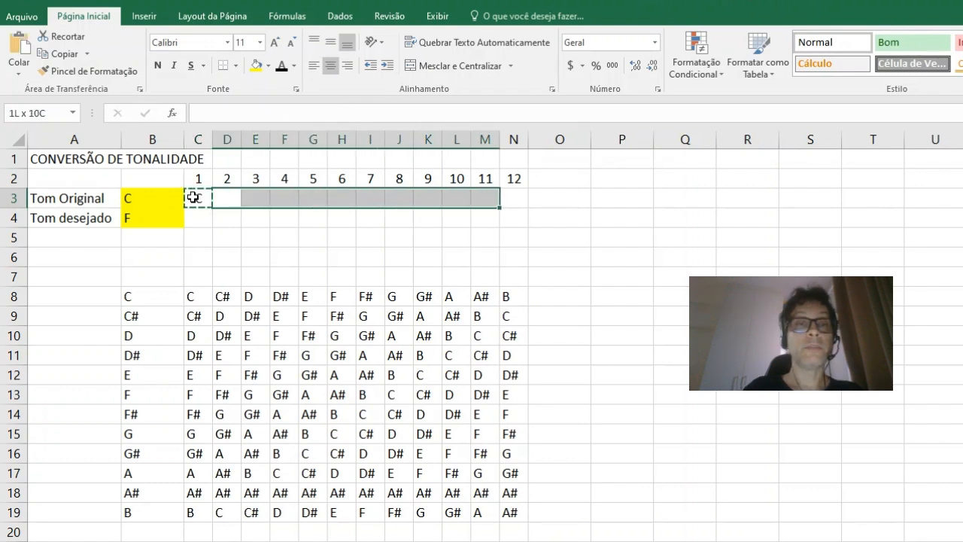
key("shift+Right")
key("ctrl+v")
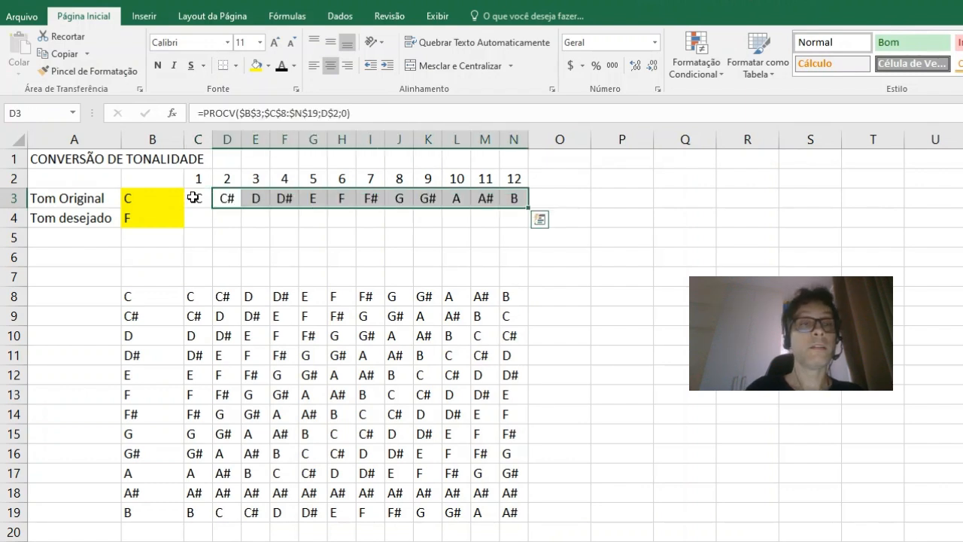
Step: Check the copied PROCV formulas in D3, H3, I3 and J3, examining which column-index cell each one references
left_click(194, 198)
key("Right")
key("F2")
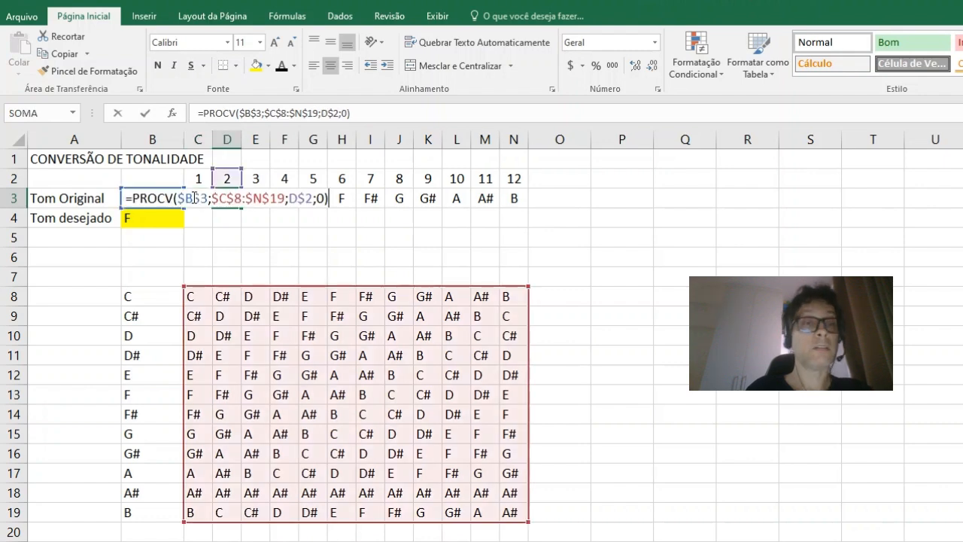
key("Escape")
key("Right")
key("Right")
key("Right")
key("Right")
key("F2")
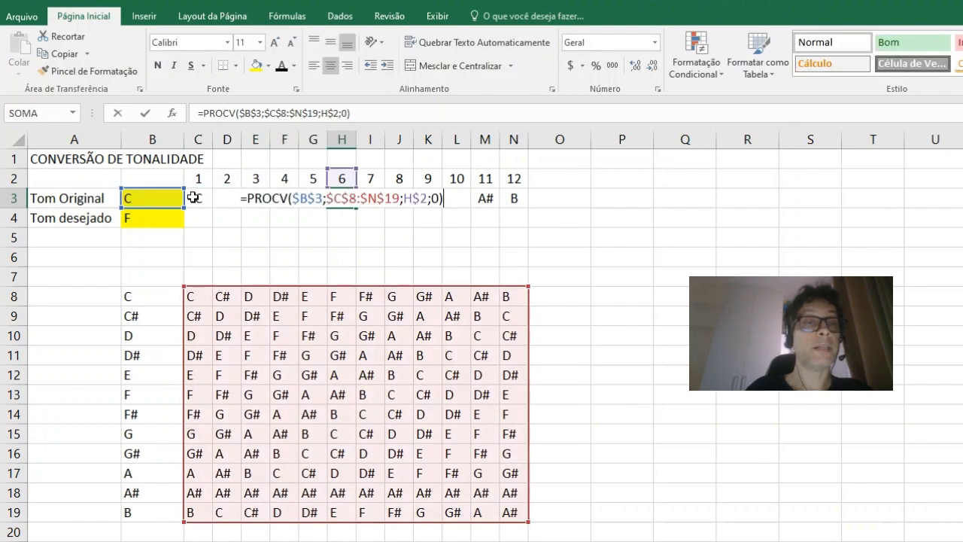
key("Escape")
key("Right")
key("F2")
key("Escape")
key("Right")
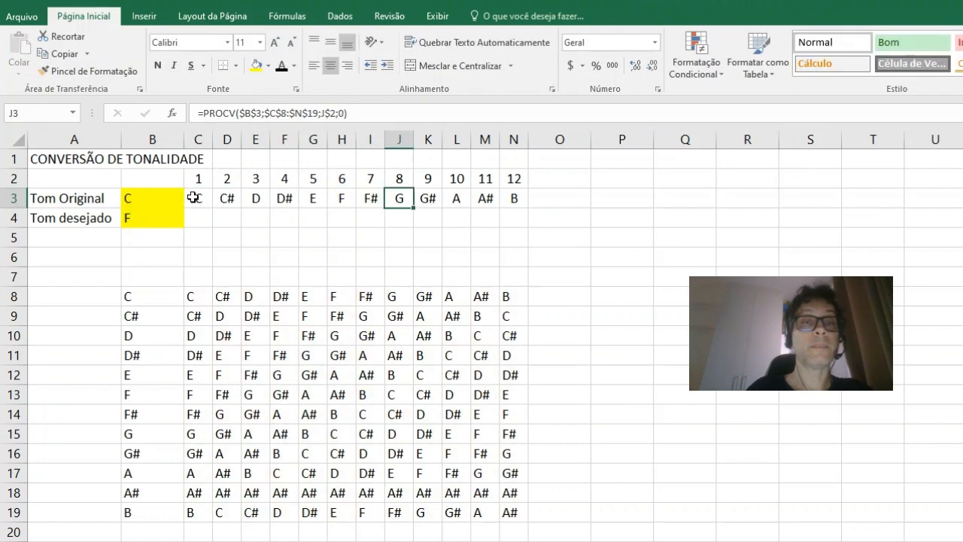
key("F2")
key("Escape")
key("Left")
key("Left")
key("Left")
key("Left")
key("Left")
key("Left")
key("Left")
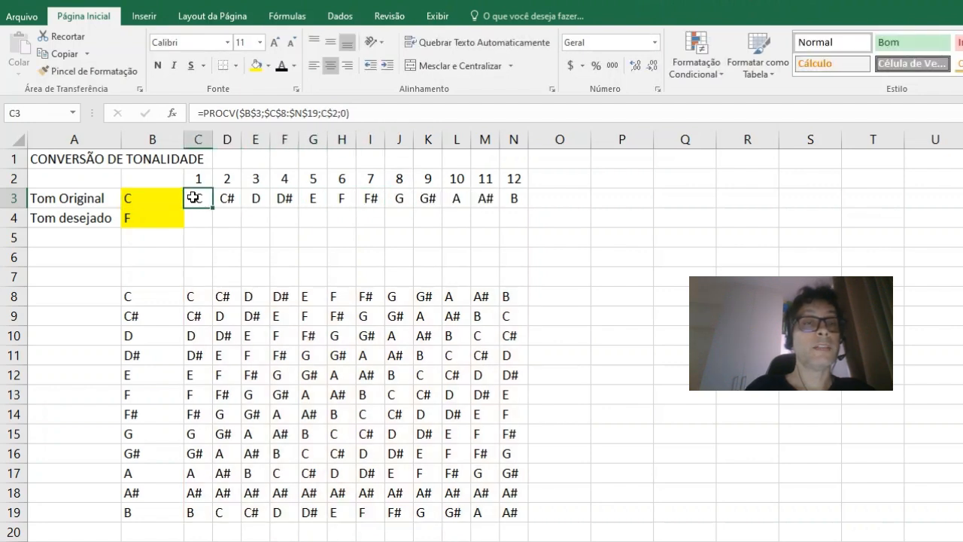
Step: Copy the PROCV formula from C3 into C4
key("Down")
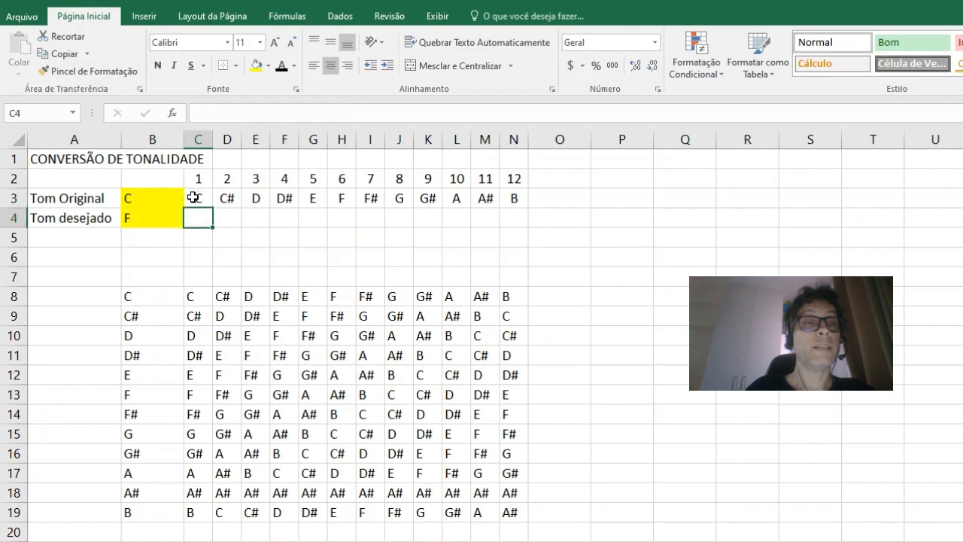
key("Up")
key("ctrl+c")
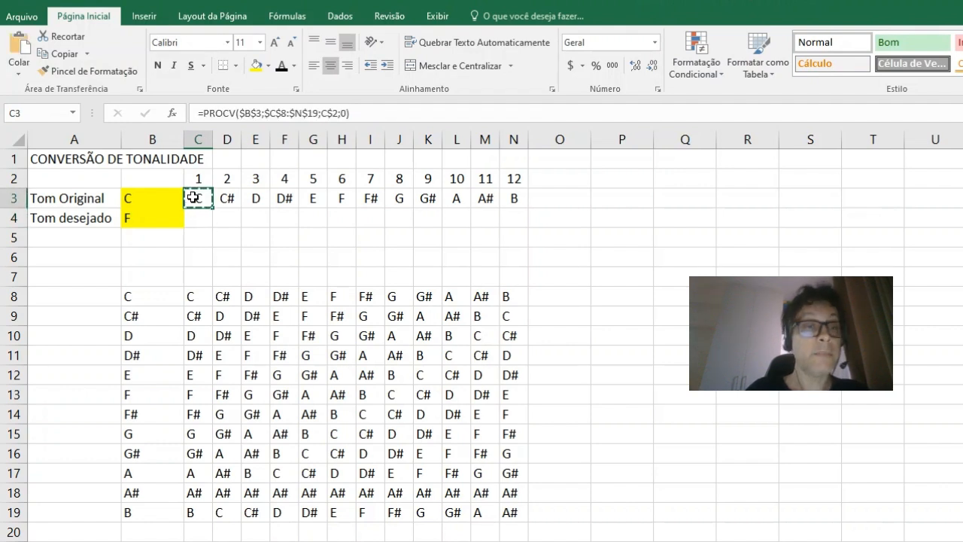
key("Down")
key("ctrl+v")
key("Escape")
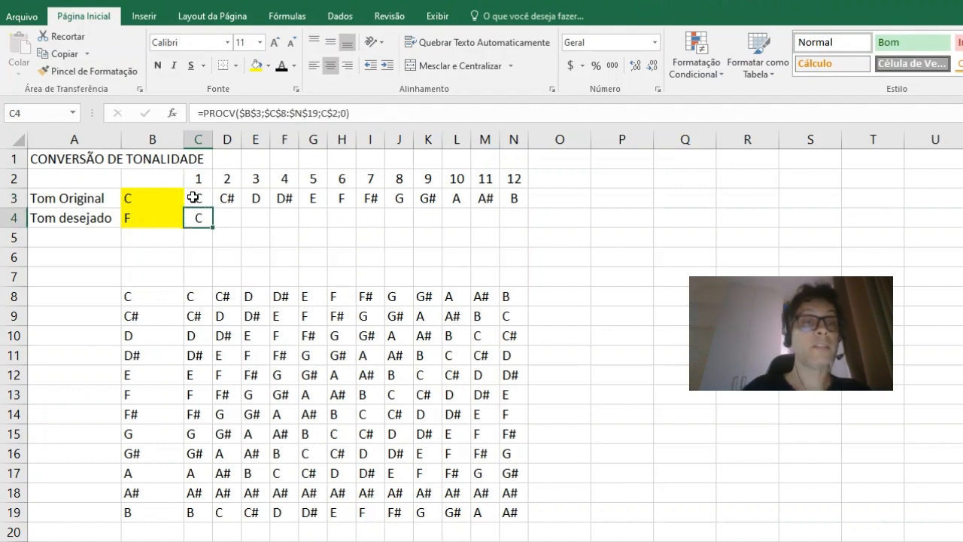
Step: Change the lookup value of the PROCV formula in C4 to $B$4
left_click(362, 113)
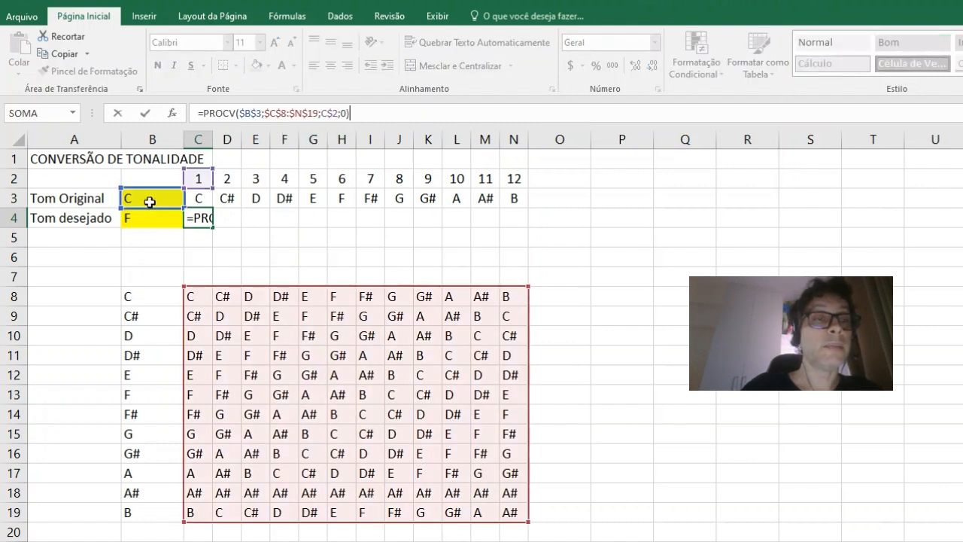
left_click_drag(154, 208, 154, 219)
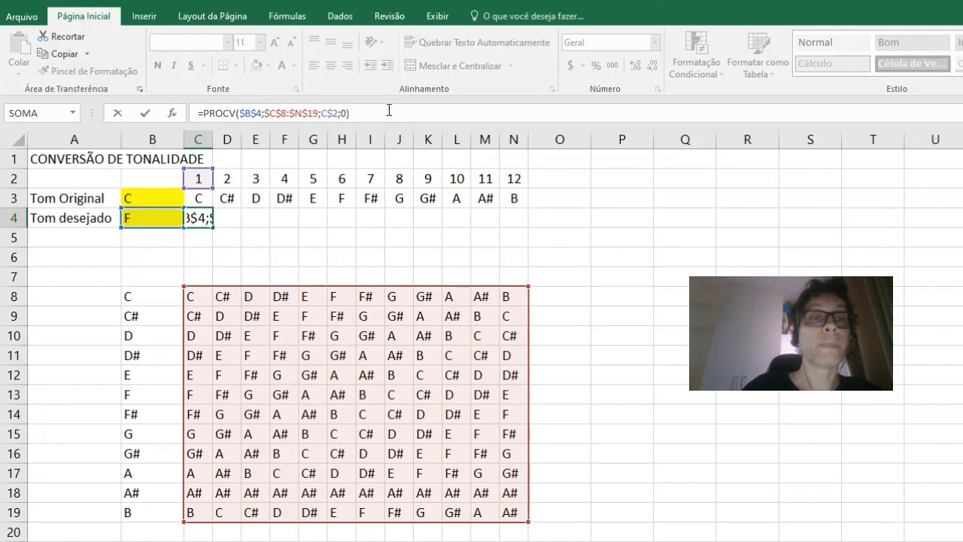
key("Return")
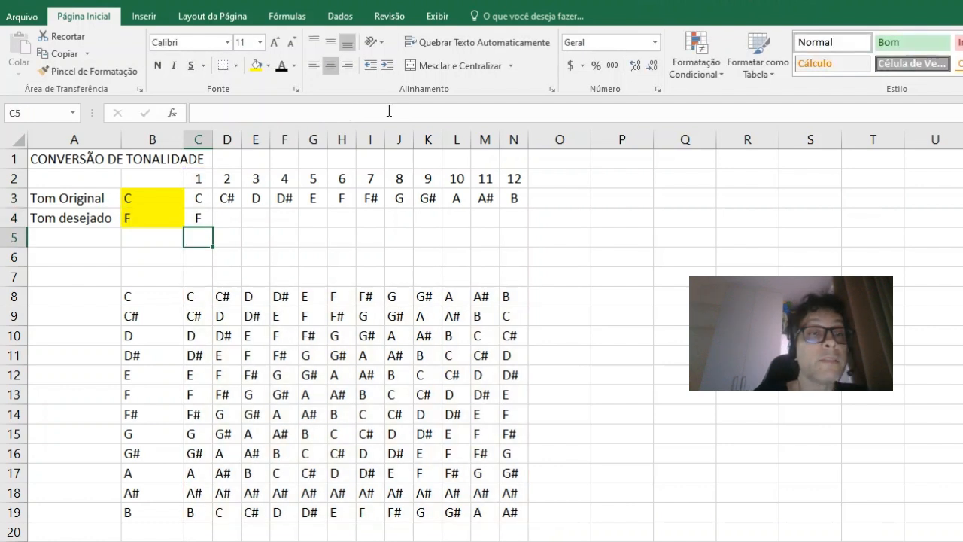
Step: Trace the desired tone in B4 to its matching row in the first column of the note table
key("Up")
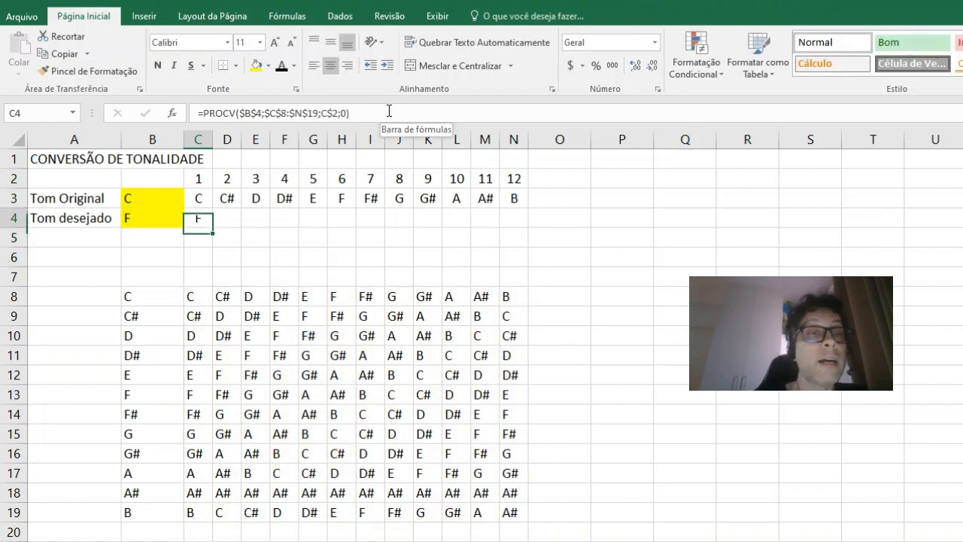
key("Left")
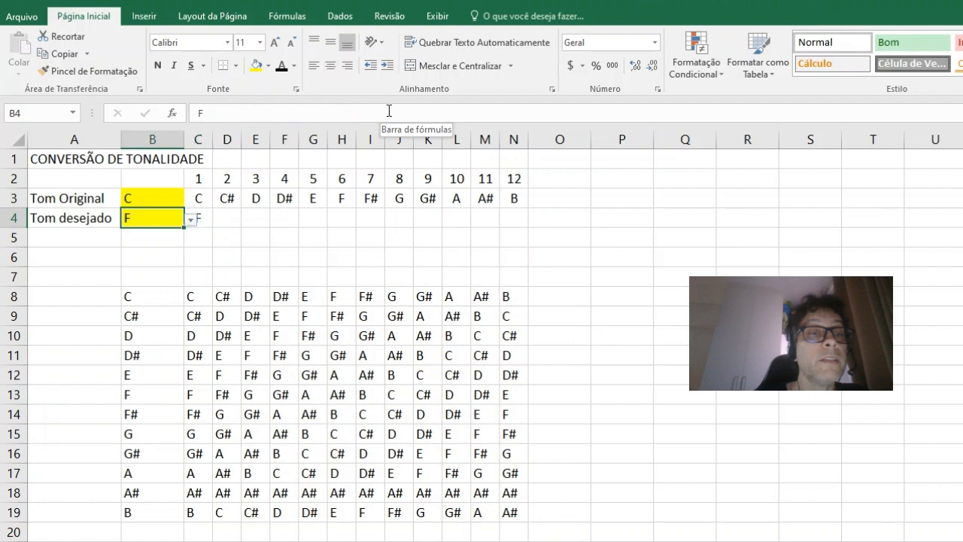
key("Right")
key("Left")
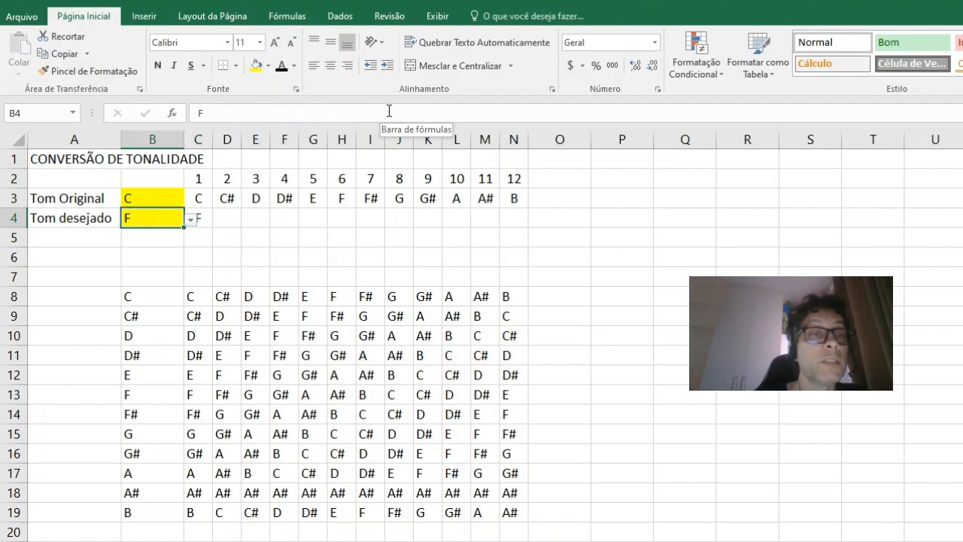
key("Down")
key("Up")
key("Down")
key("Down")
key("Down")
key("Down")
key("Down")
key("Down")
key("Down")
key("Down")
key("Down")
key("Down")
key("Down")
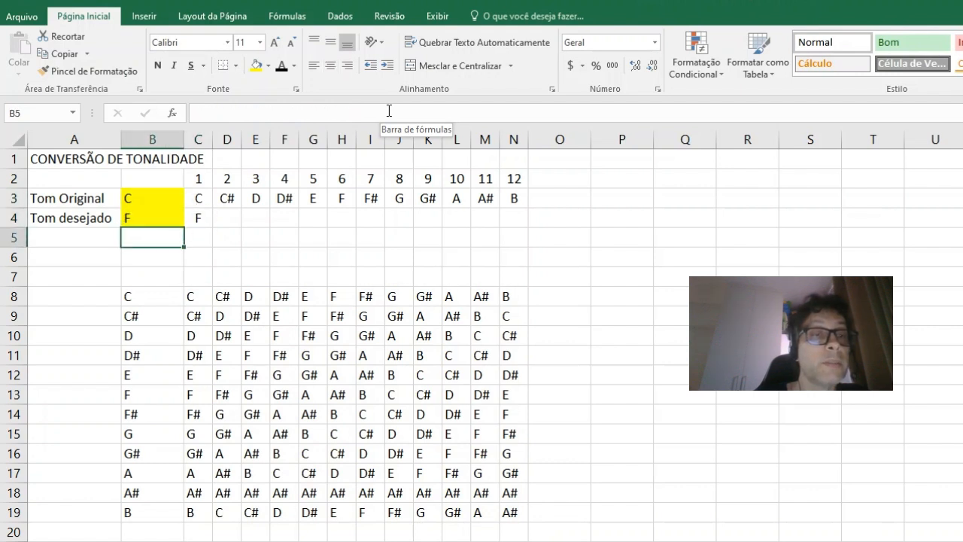
key("Up")
key("Up")
key("Right")
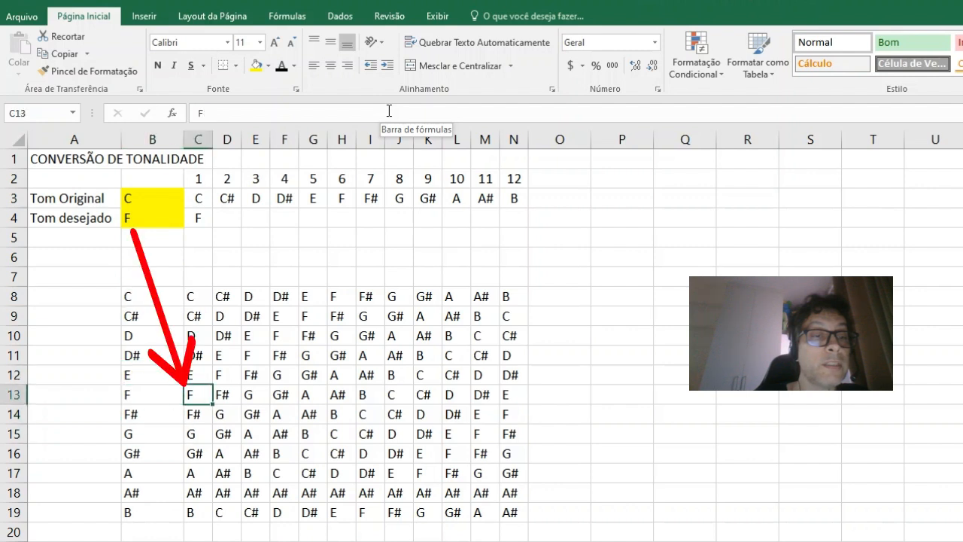
key("Right")
key("Left")
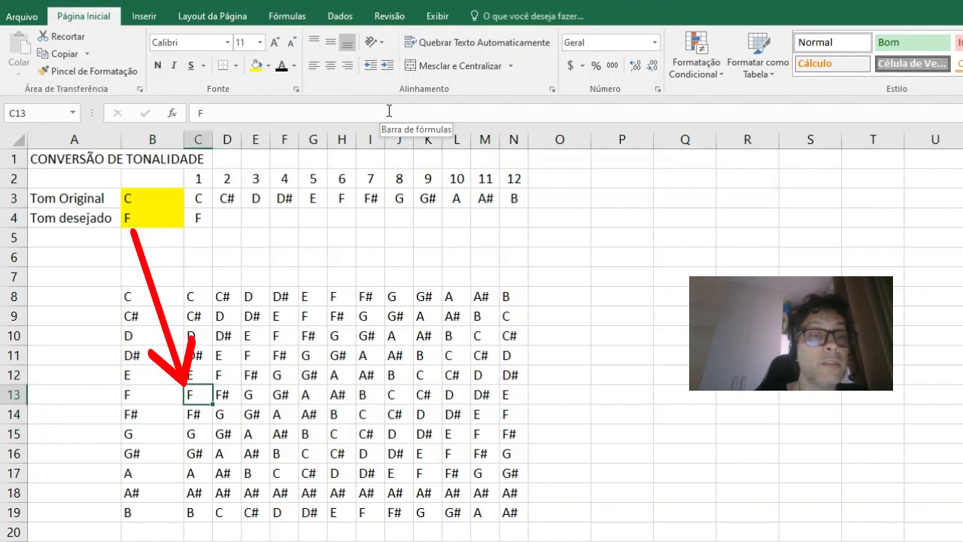
key("Up")
key("Down")
Step: Outline the note table C8:N19 with a thick outer border using the Borda Superior Espessa option
left_click_drag(197, 298, 509, 512)
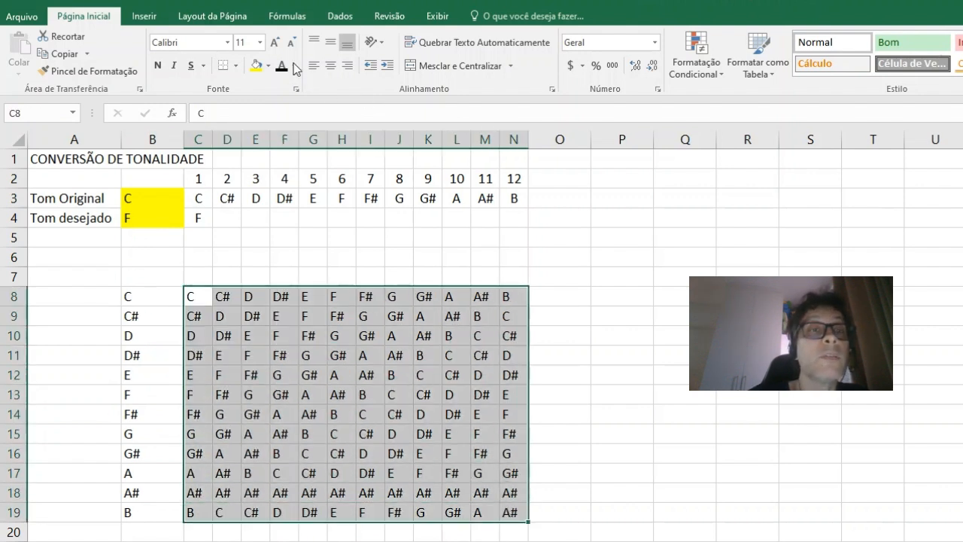
left_click(236, 65)
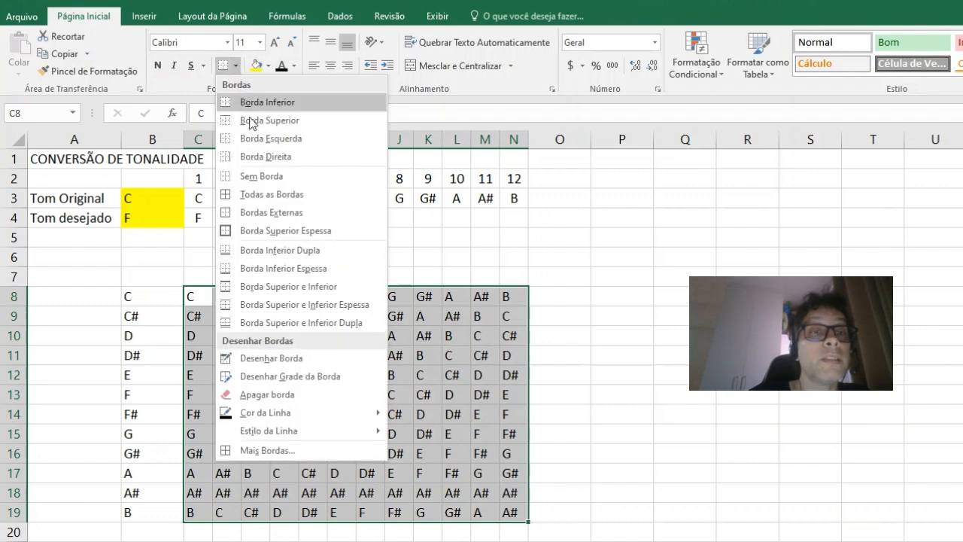
left_click(271, 233)
left_click(680, 401)
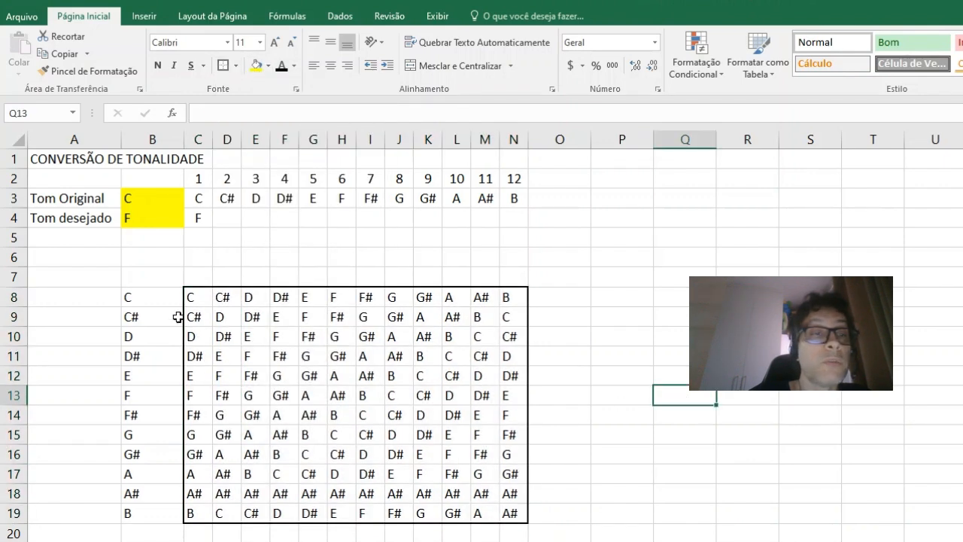
Step: Review the tone list in B8:B19 and the drop-down options of the original tone cell B3
left_click(151, 305)
left_click_drag(151, 305, 153, 519)
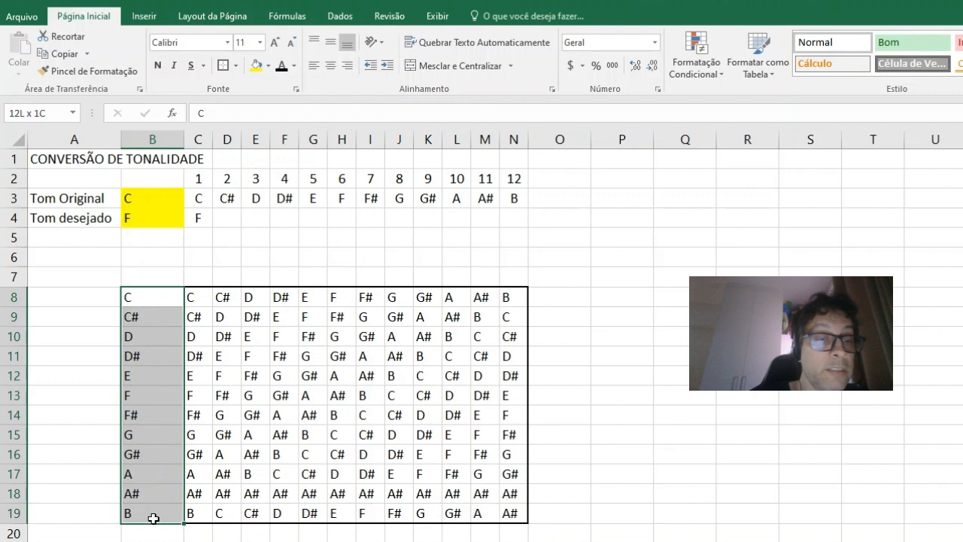
left_click(167, 199)
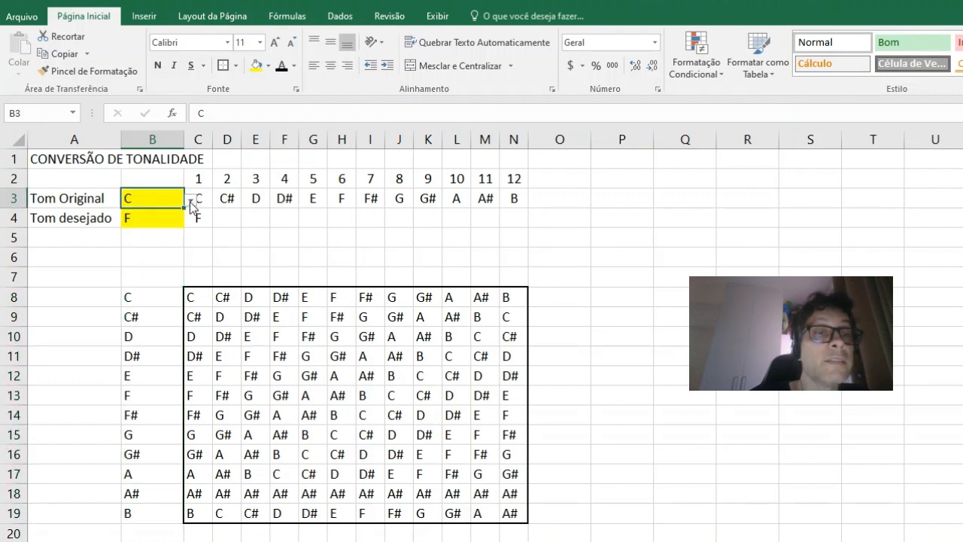
left_click(191, 200)
key("Escape")
Step: Copy the PROCV formula from C4 into D4:N4
left_click(201, 215)
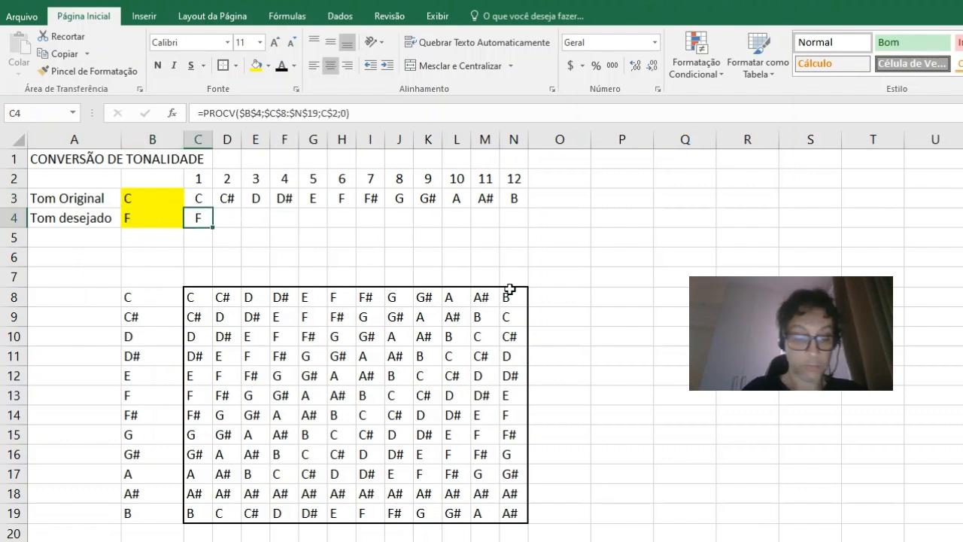
key("ctrl+c")
key("Right")
key("shift+Right")
key("shift+Right")
key("shift+Right")
key("shift+Right")
key("shift+Right")
key("shift+Right")
key("shift+Right")
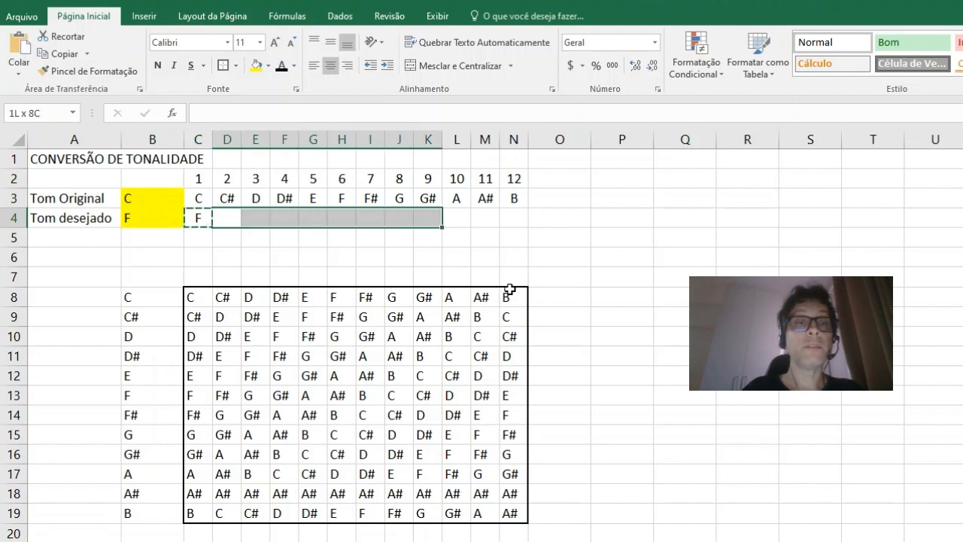
key("shift+Right")
key("shift+Right")
key("shift+Right")
key("ctrl+v")
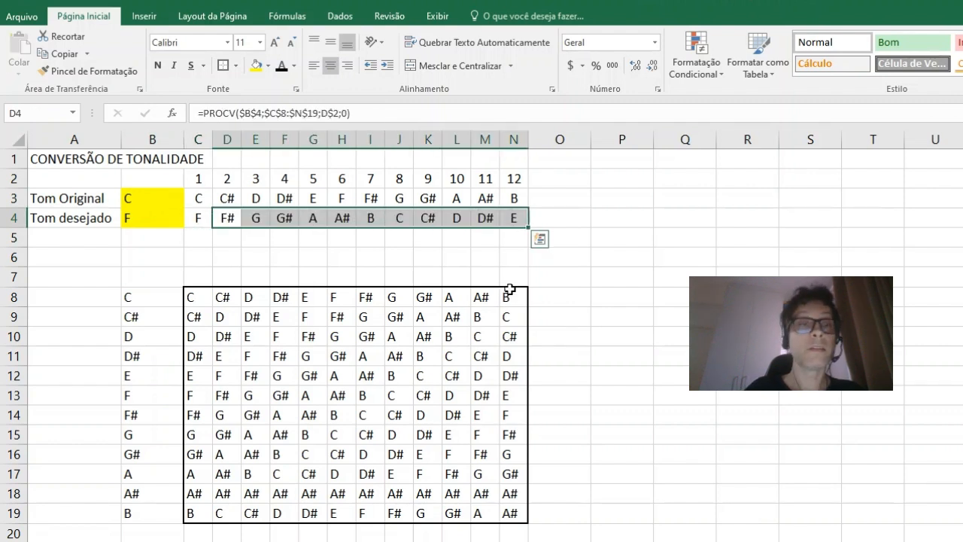
key("Left")
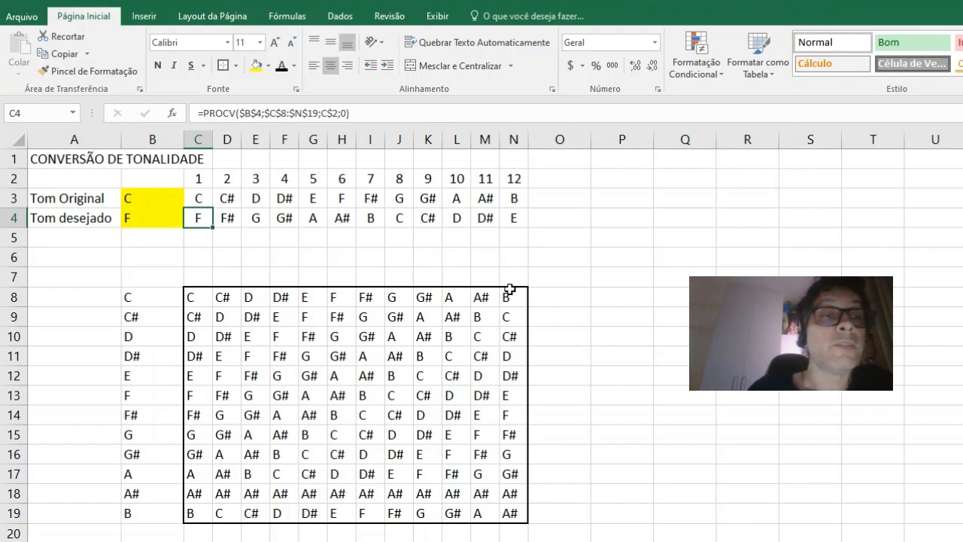
Step: Choose C as the original tone in B3 and D as the desired tone in B4
left_click(147, 198)
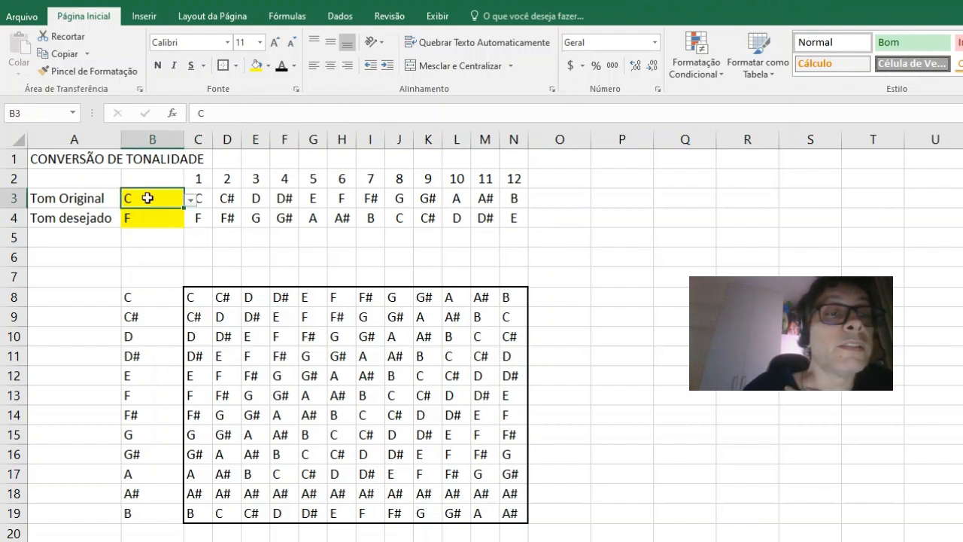
left_click(192, 198)
left_click(162, 210)
left_click(172, 218)
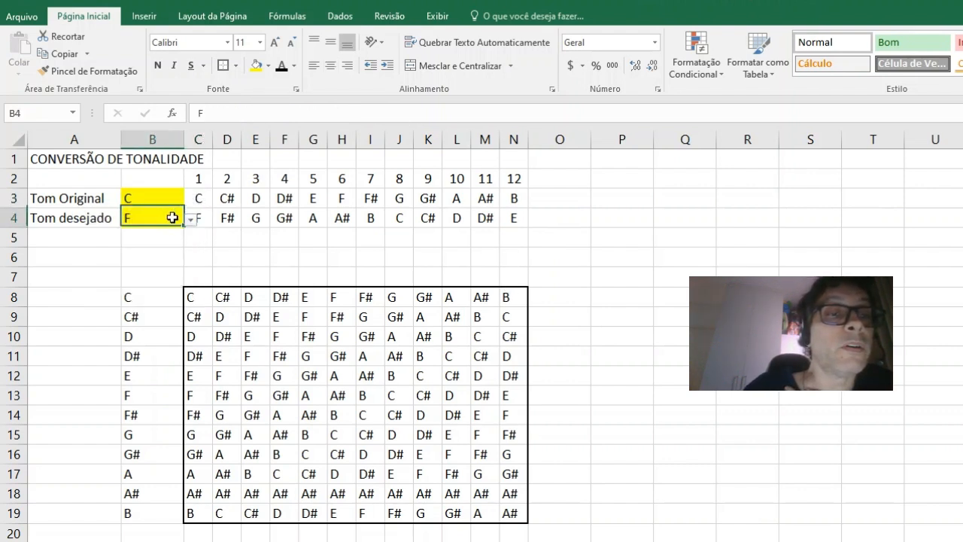
left_click(191, 219)
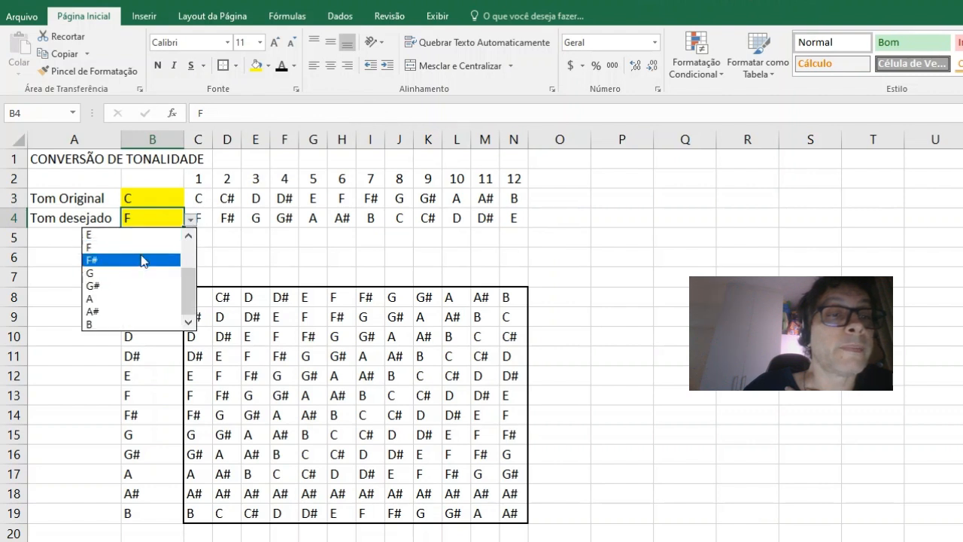
left_click_drag(191, 286, 189, 251)
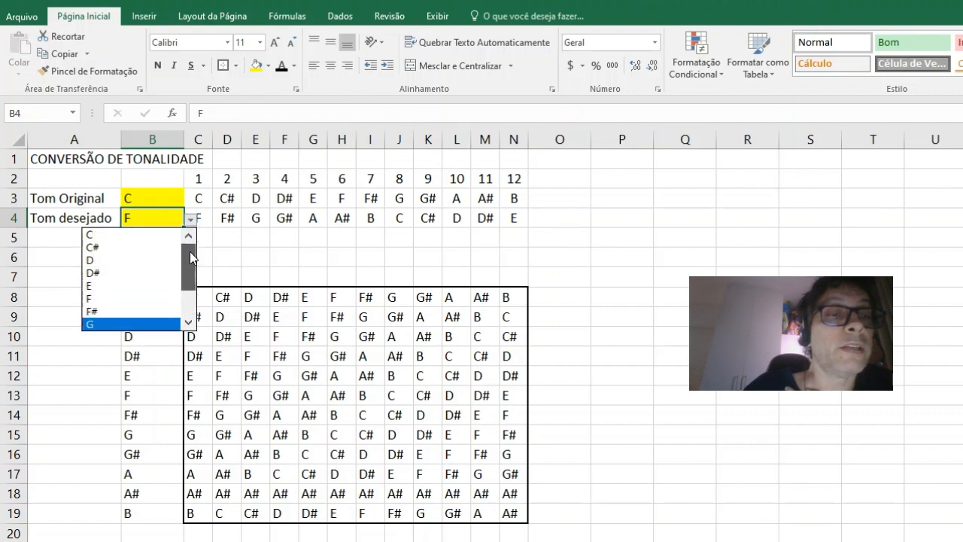
left_click(143, 259)
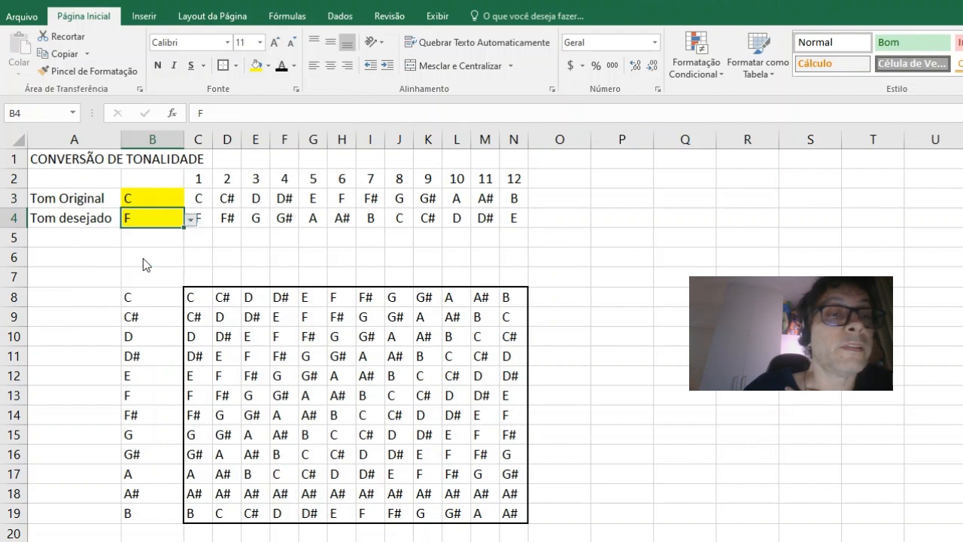
Step: Compare the original and converted notes in rows 3 and 4 for columns E and J
left_click(553, 221)
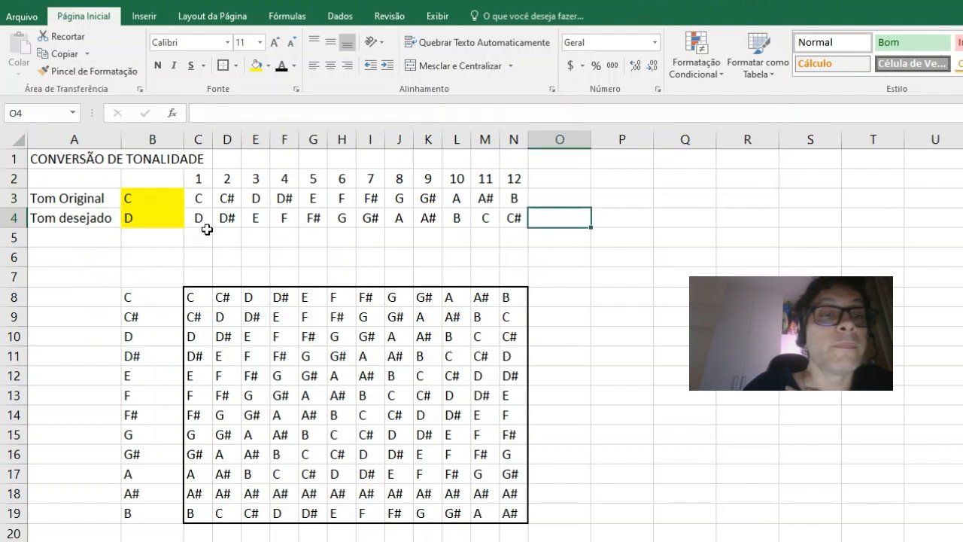
left_click(257, 197)
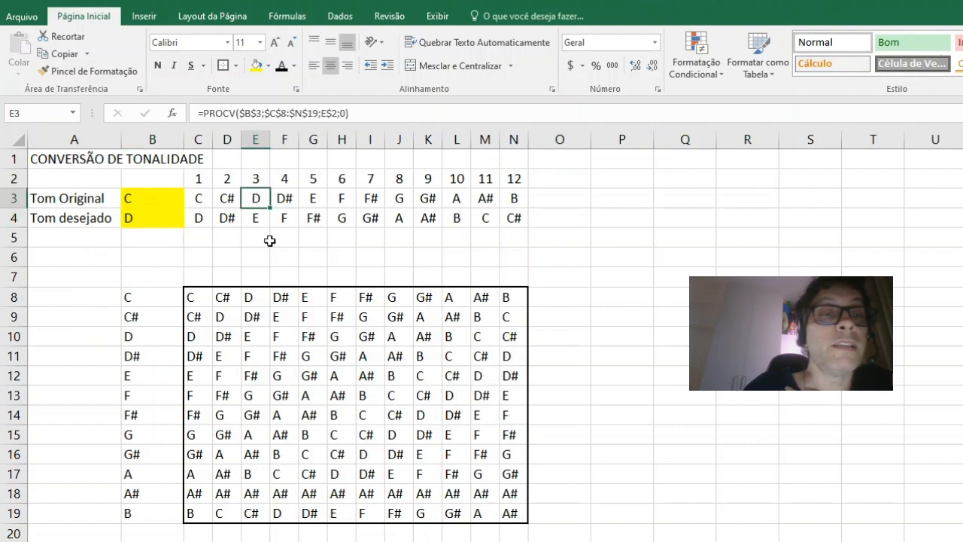
left_click(256, 218)
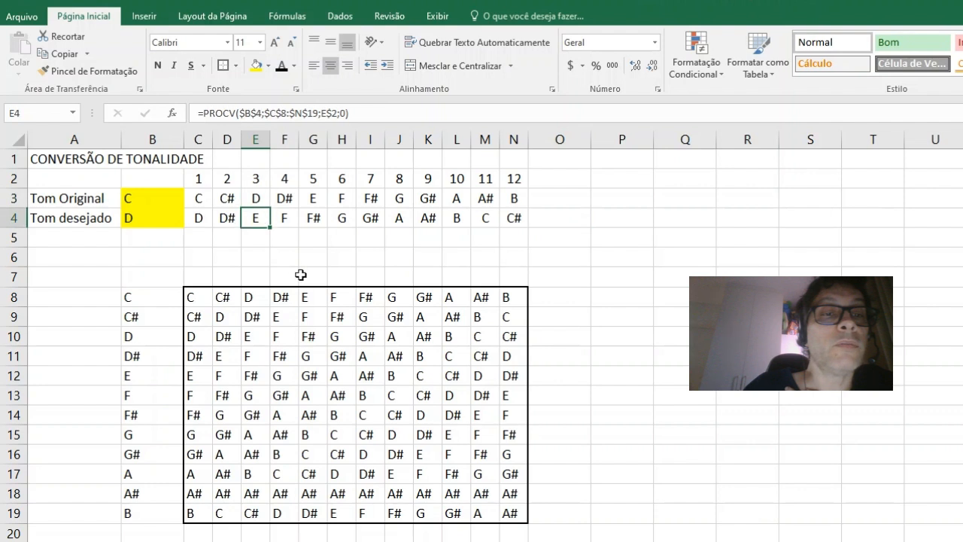
left_click(401, 202)
left_click(399, 220)
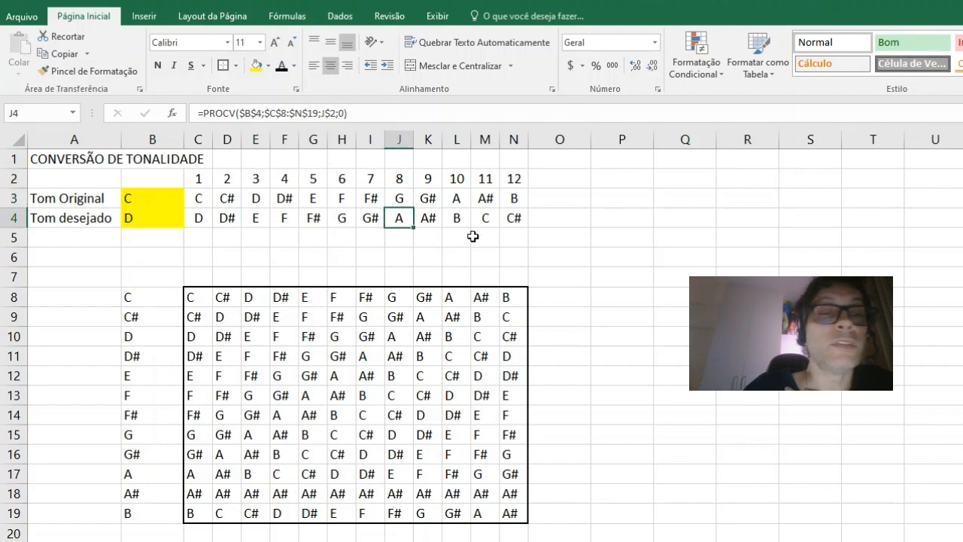
Step: Fill the original-tone note cells C3:N3 with the standard light blue colour
left_click(518, 196)
left_click(515, 217)
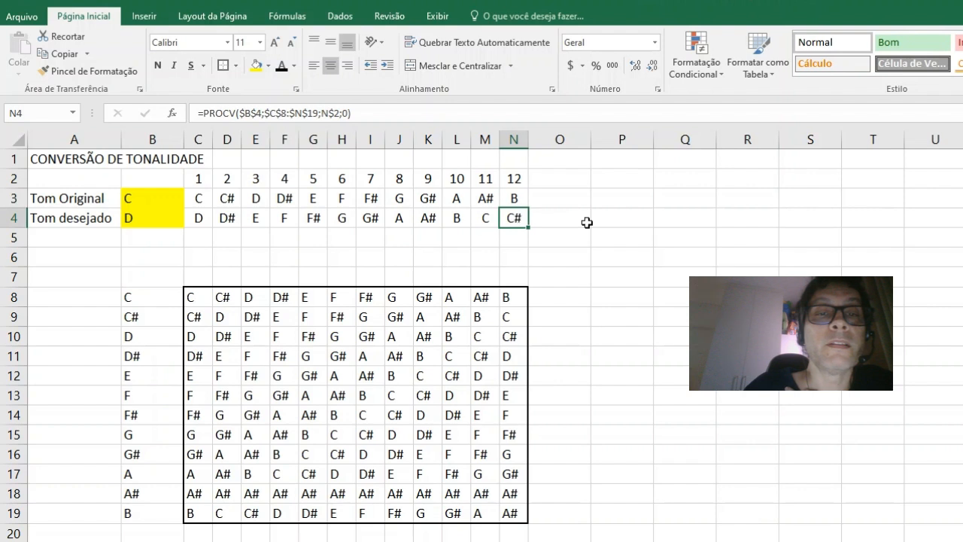
left_click(194, 200)
left_click_drag(224, 201, 520, 198)
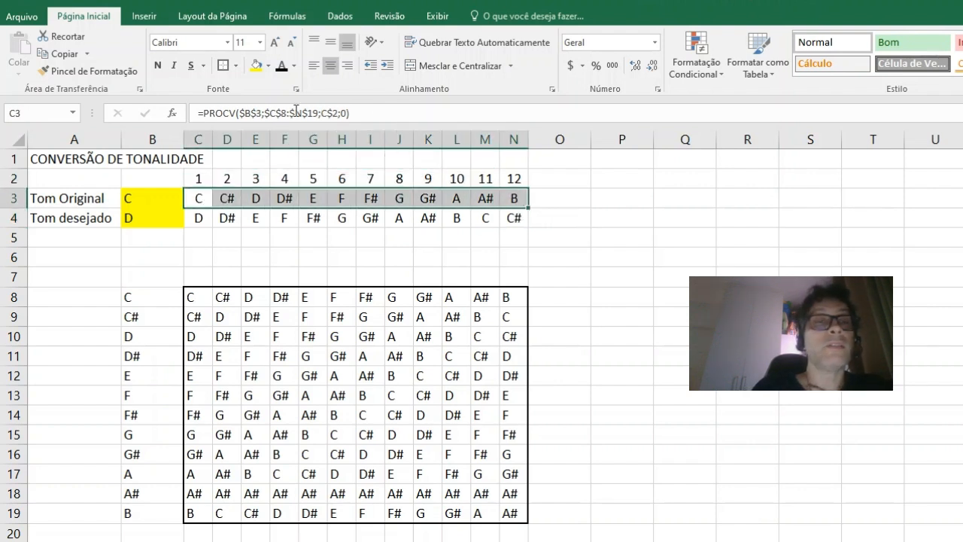
left_click(270, 66)
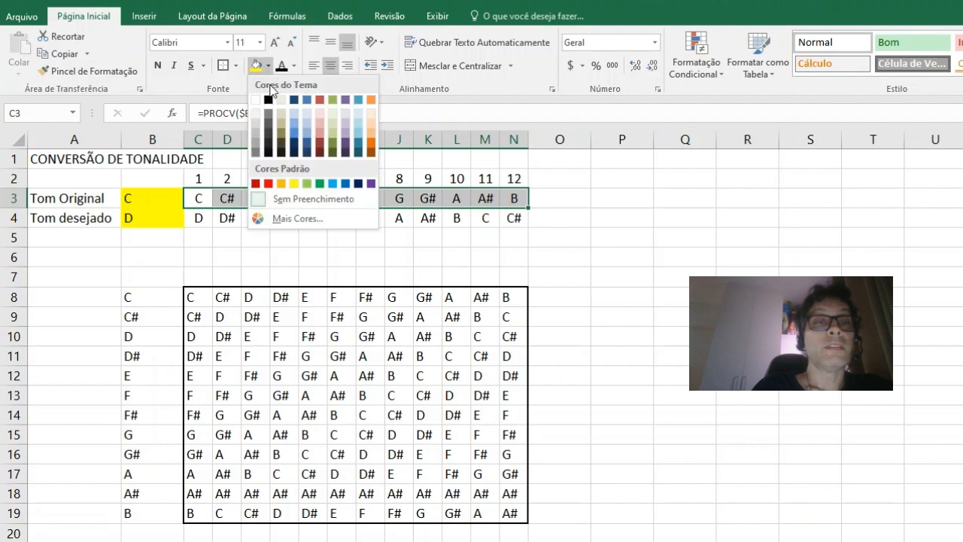
left_click(332, 183)
Step: Fill the desired-tone note cells C4:N4 with the standard light green colour
left_click_drag(198, 218, 512, 219)
left_click(268, 66)
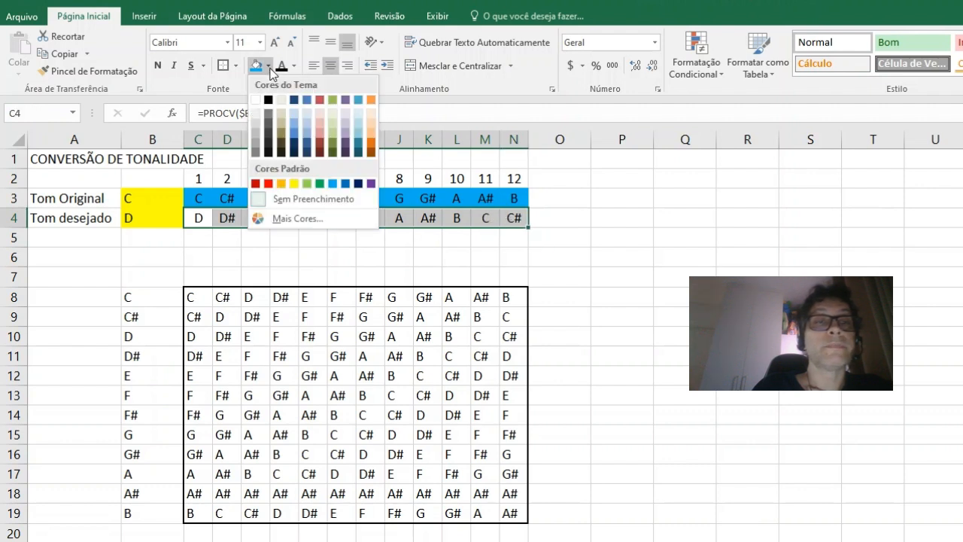
left_click(308, 184)
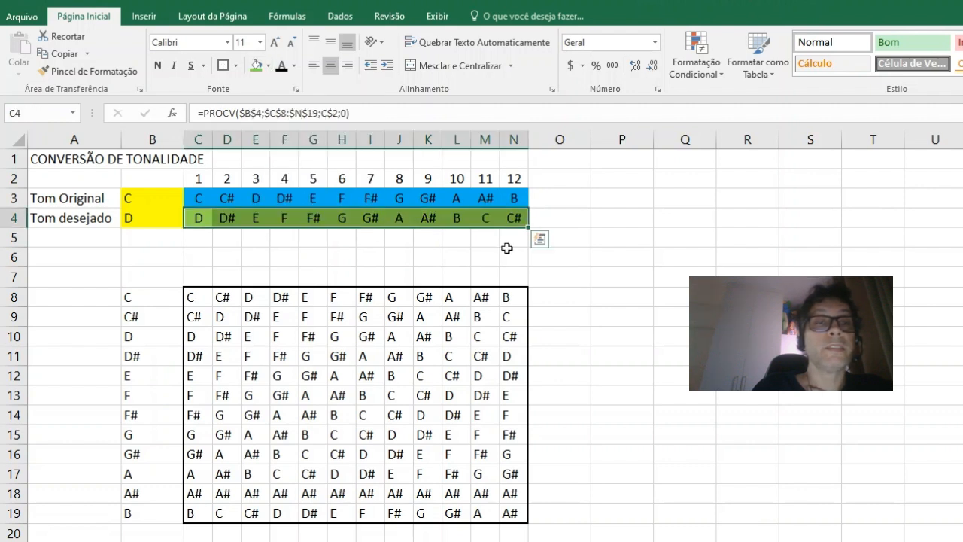
left_click(561, 258)
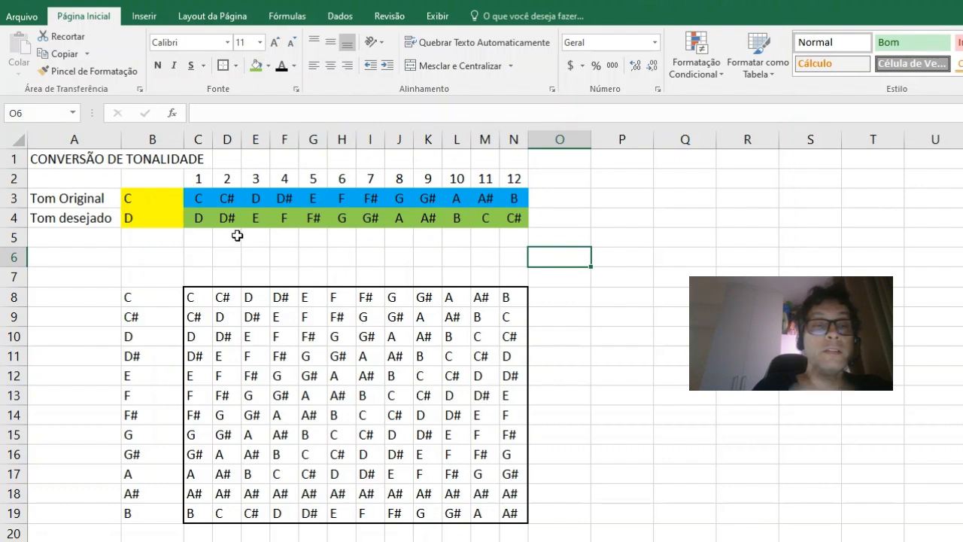
left_click_drag(141, 200, 141, 212)
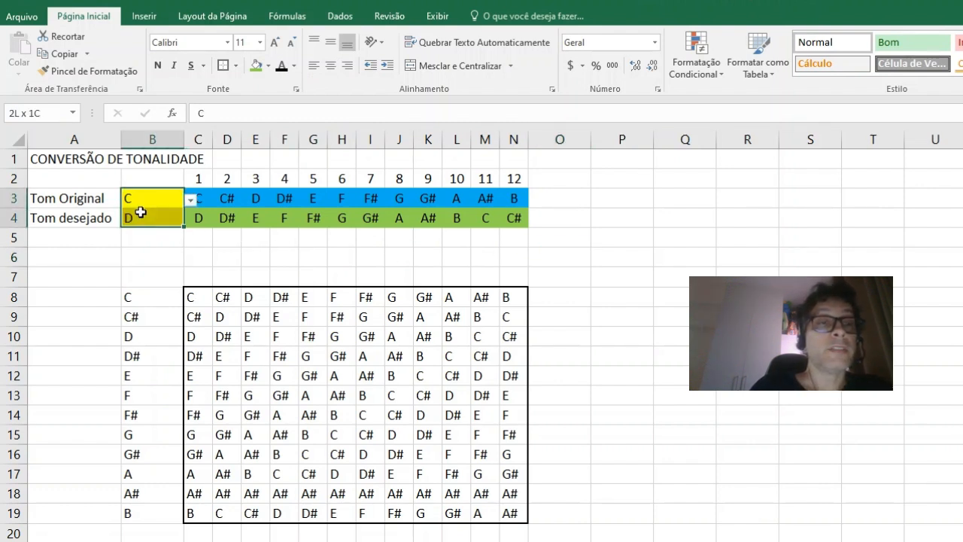
left_click_drag(191, 297, 273, 307)
left_click(627, 268)
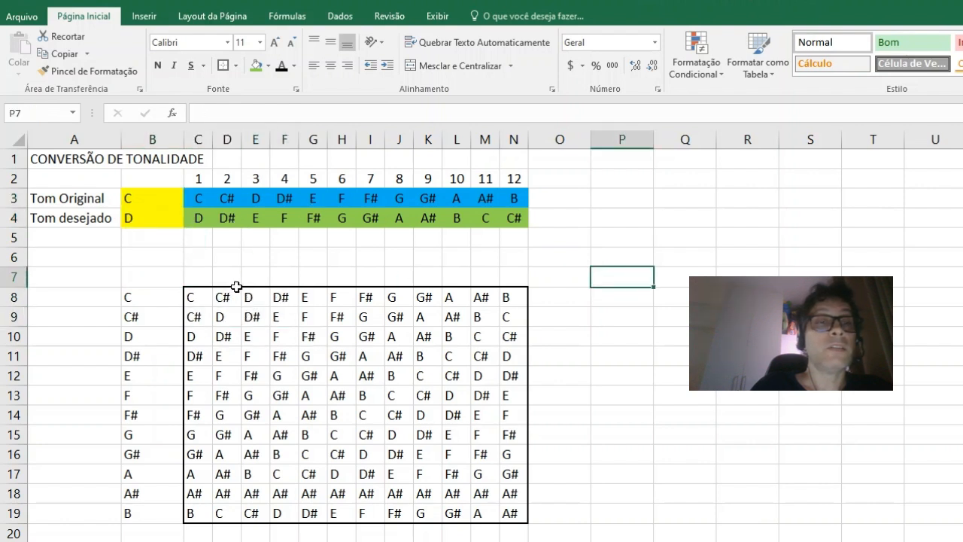
left_click(230, 219)
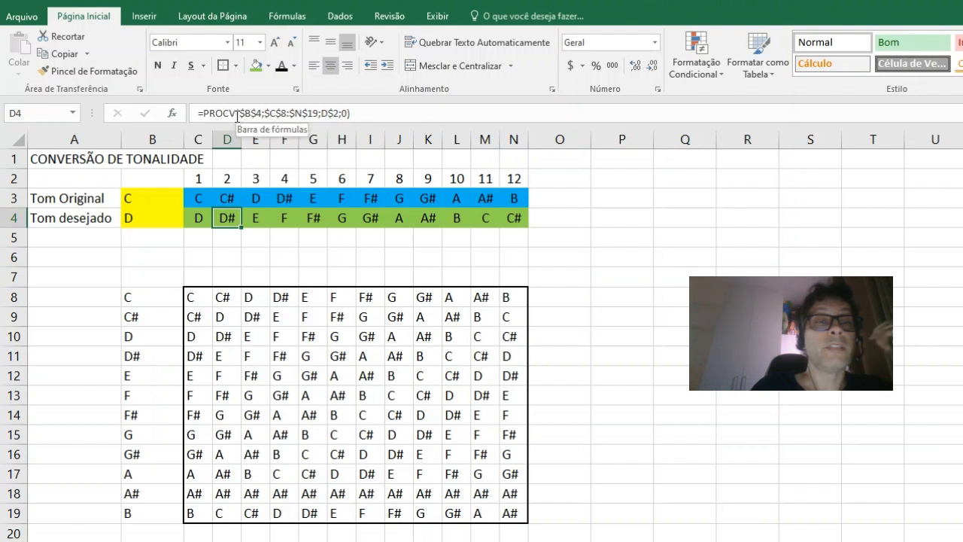
left_click(563, 219)
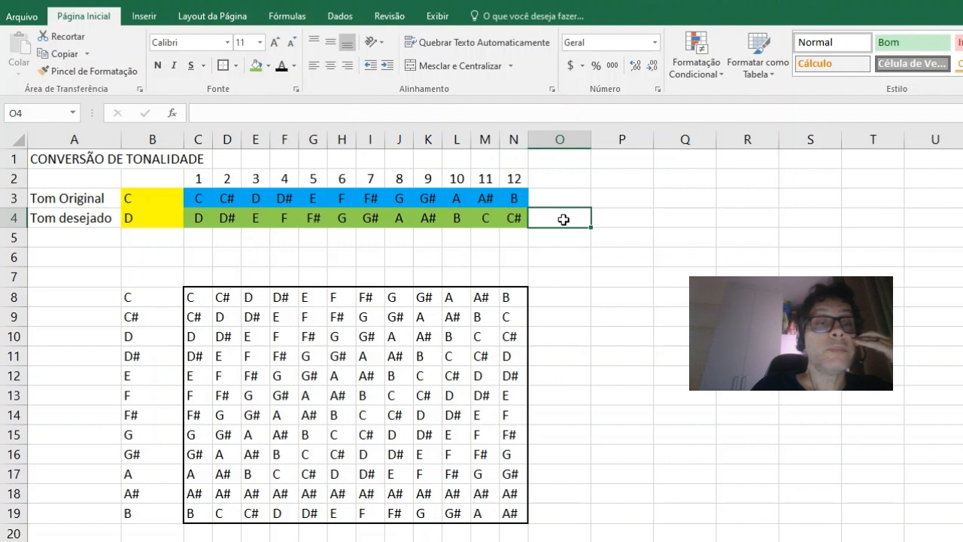
Step: Merge and center the title CONVERSÃO DE TONALIDADE across A1:N1 and make it bold
left_click_drag(73, 157, 511, 153)
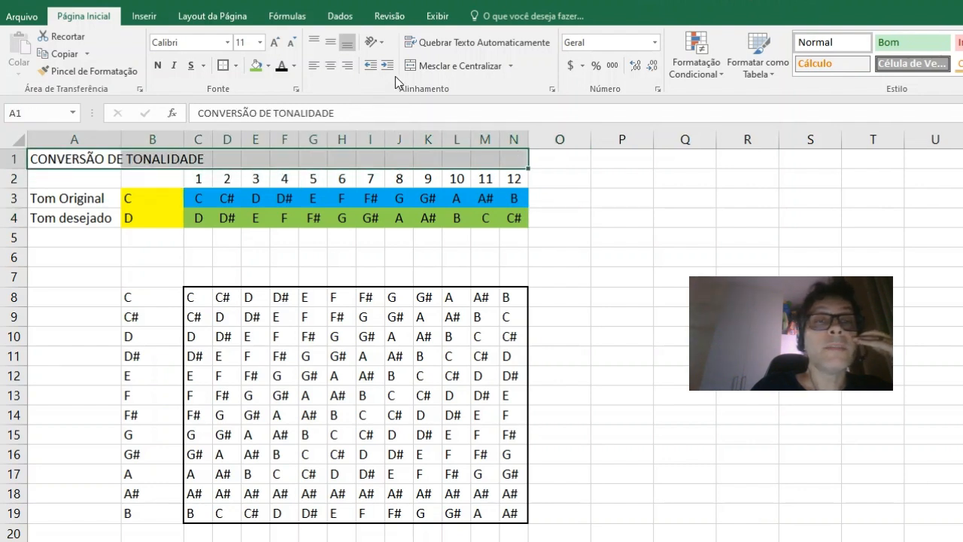
left_click(444, 67)
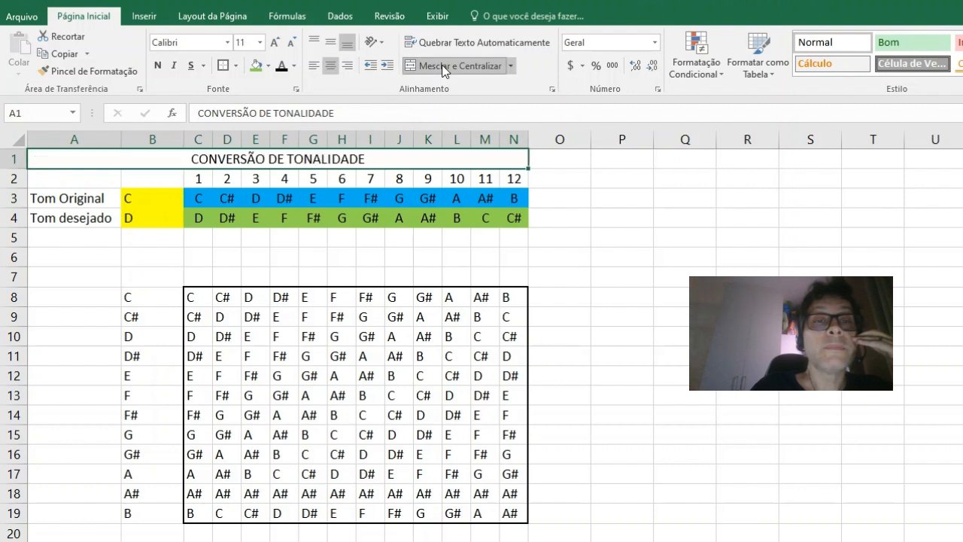
left_click(158, 66)
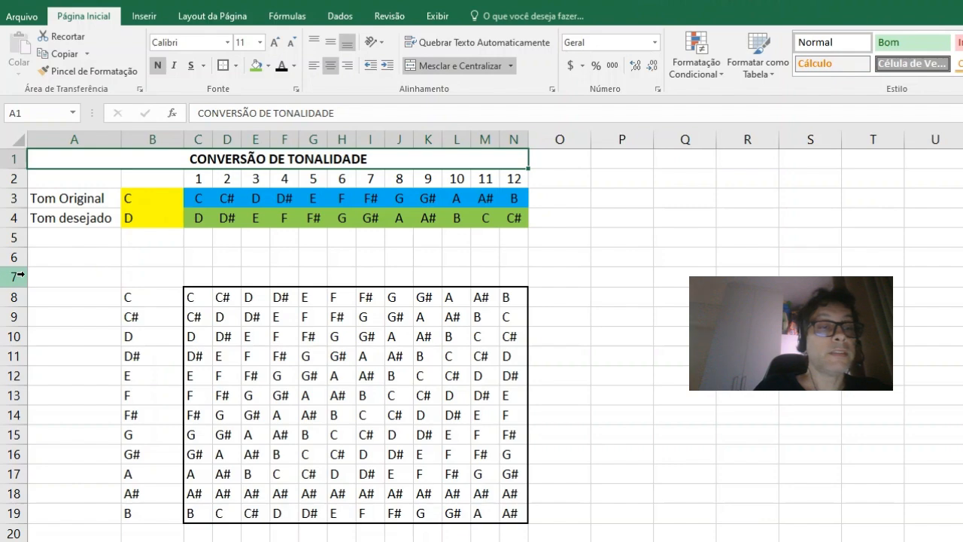
left_click_drag(19, 276, 42, 535)
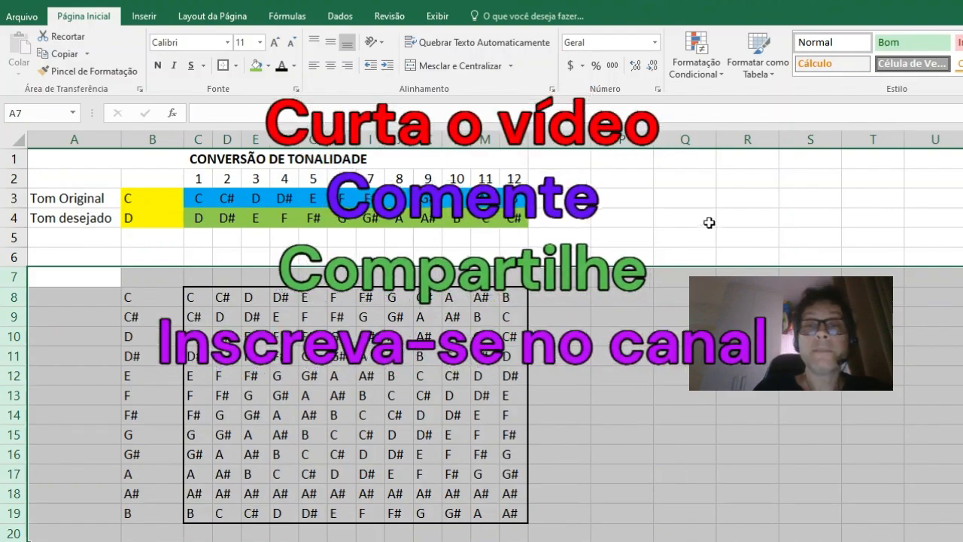
left_click(752, 255)
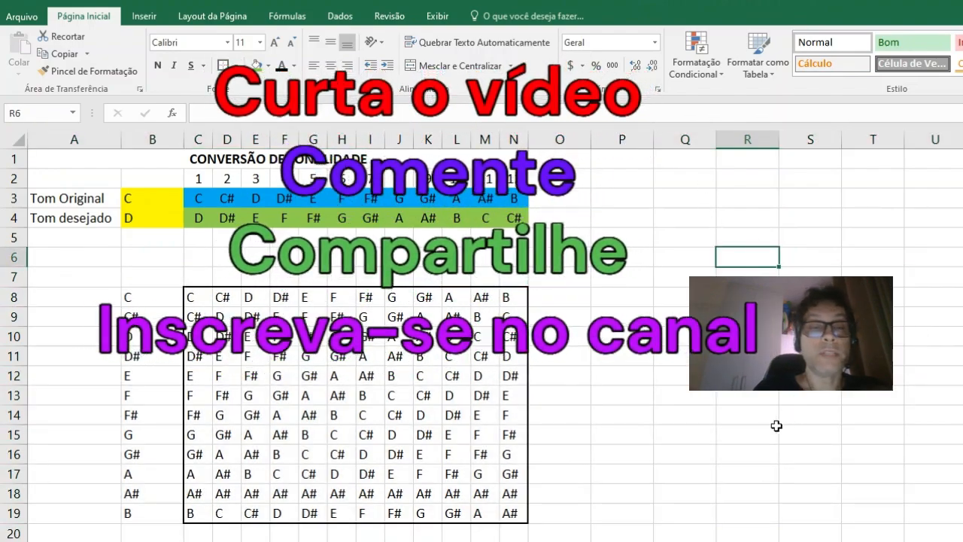